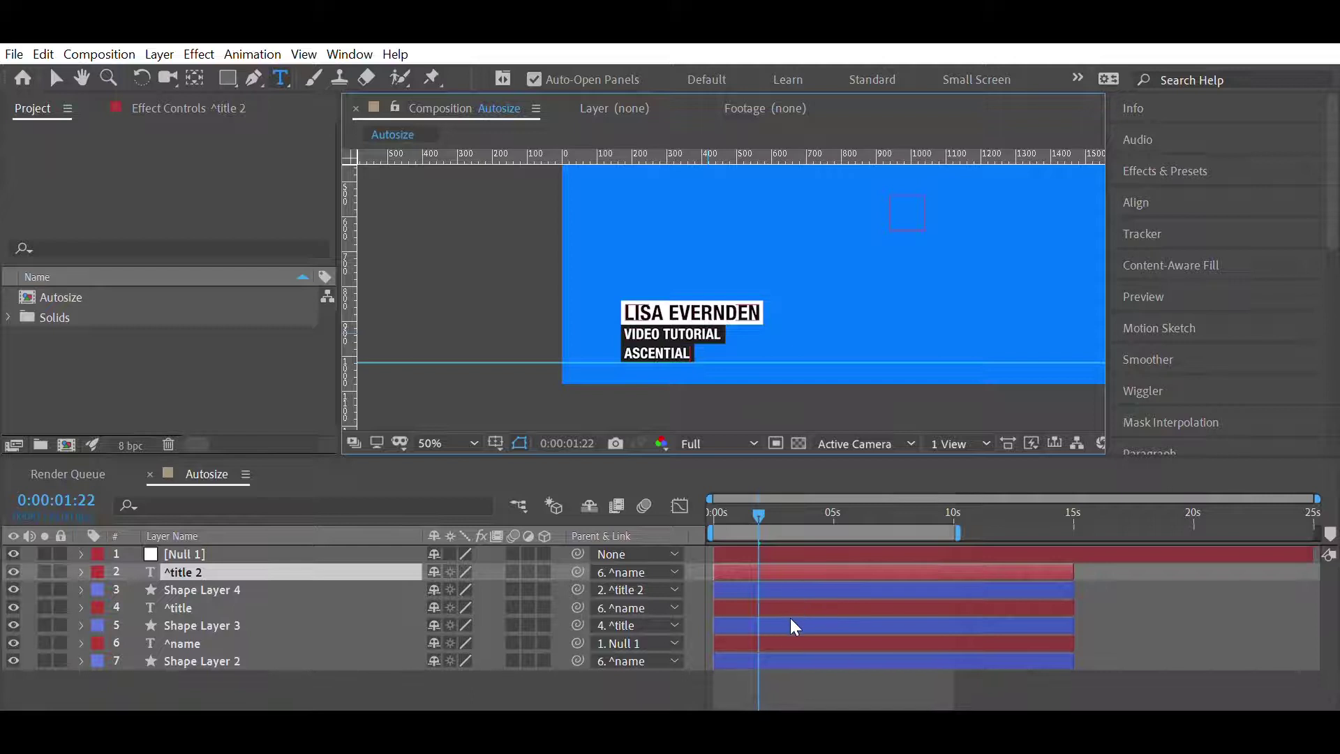
- Replace the tag's name with a new person's name, delete the ASCENTIAL line, and preview from the start
type("JOHN SMITH")
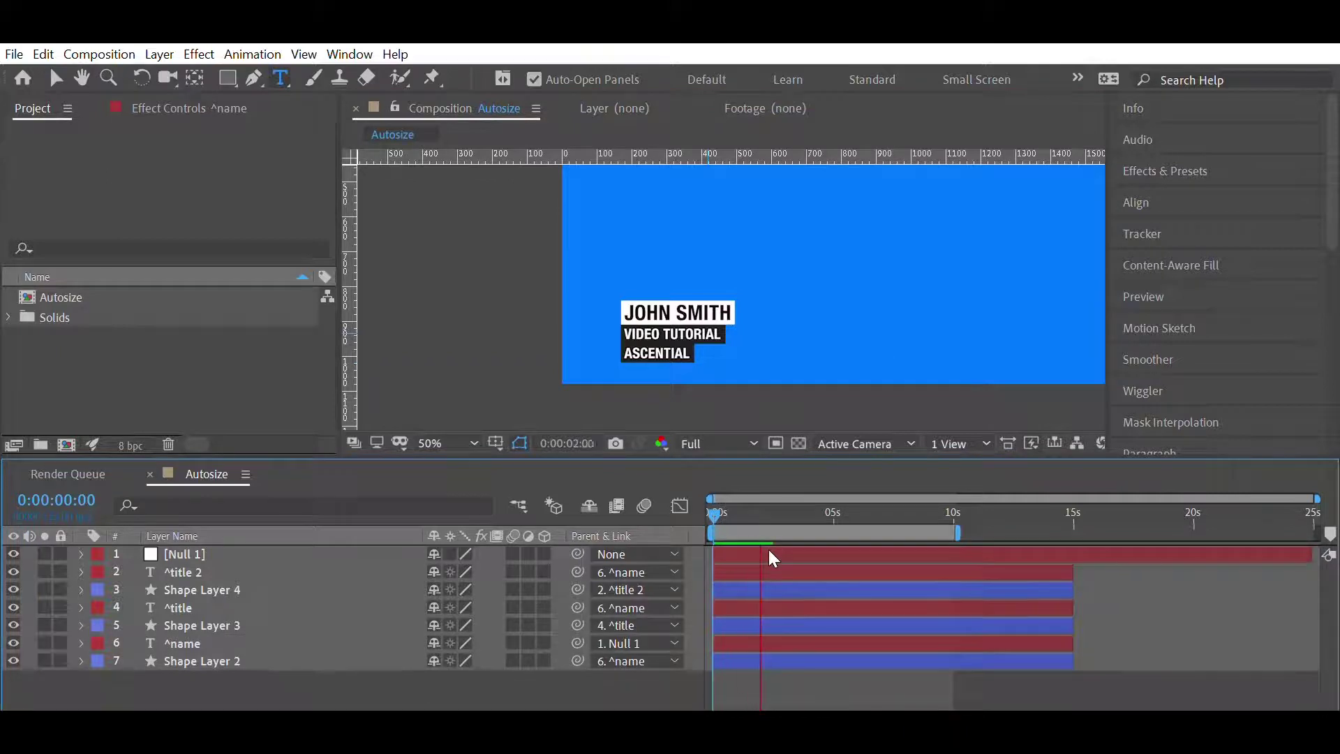
double_click(769, 564)
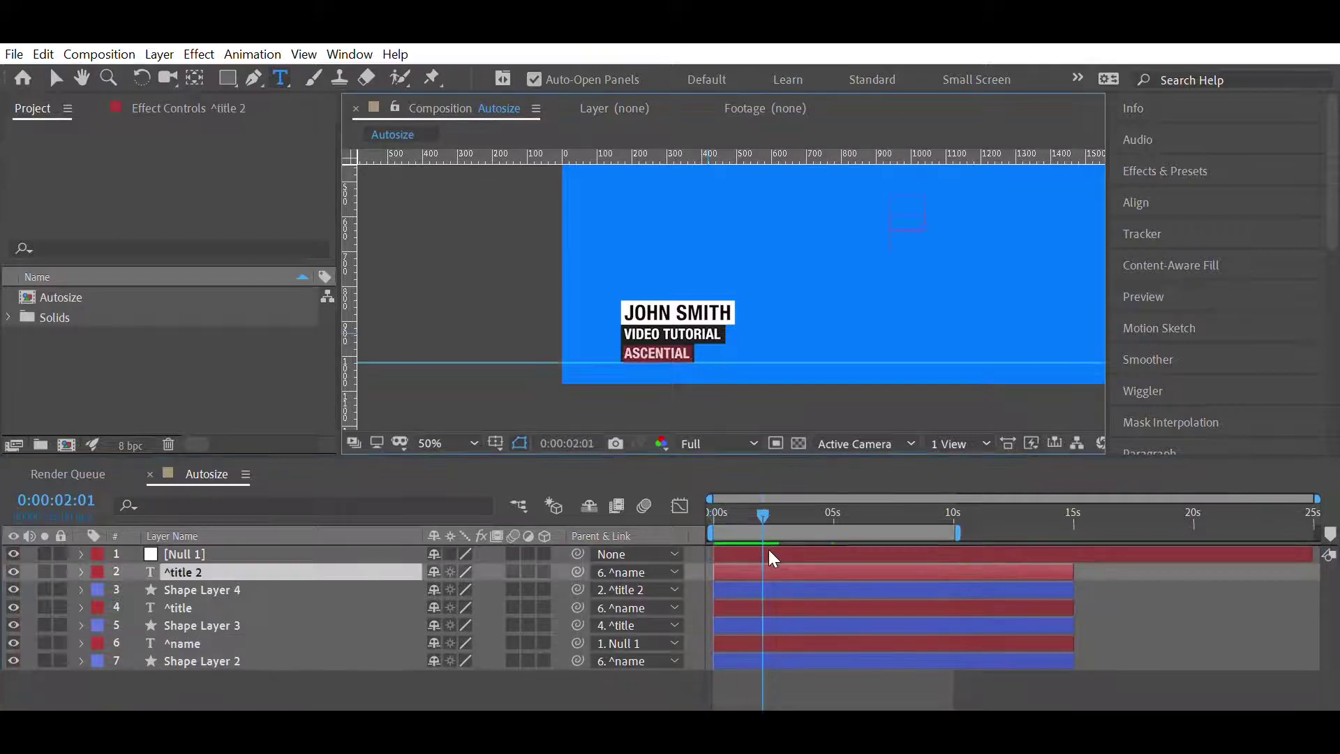
key("BackSpace")
left_click(840, 670)
key("Home")
key("space")
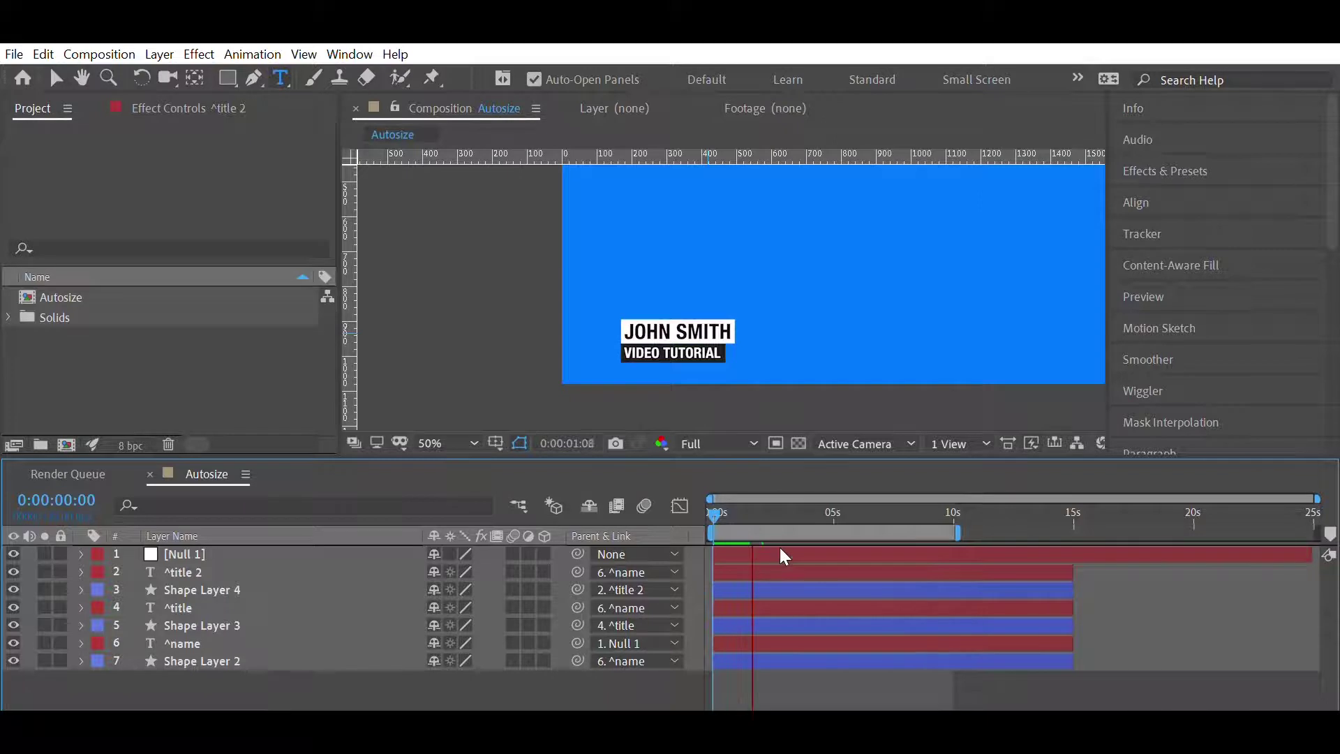
key("space")
- Enter HELLO as the third line and preview the slide-in again from the start
type("HELLO")
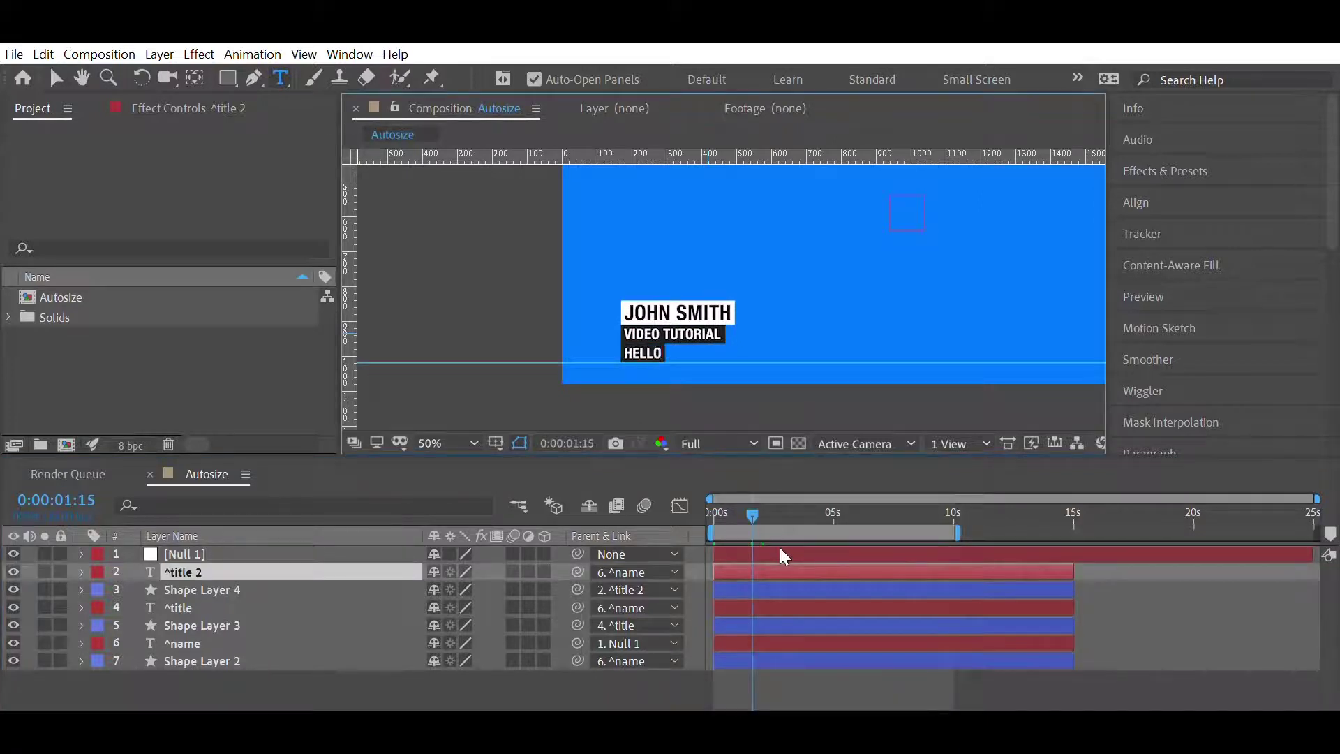
left_click(809, 680)
left_click_drag(747, 497, 687, 492)
key("space")
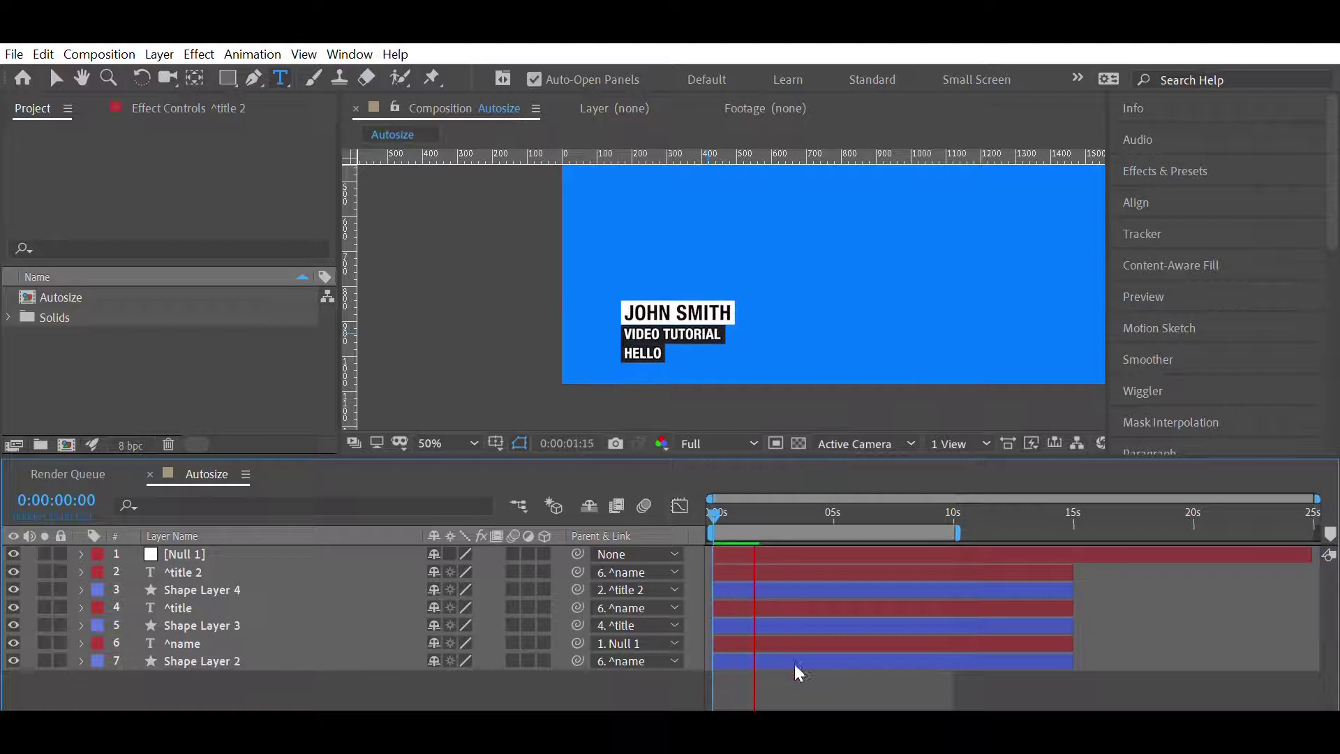
key("space")
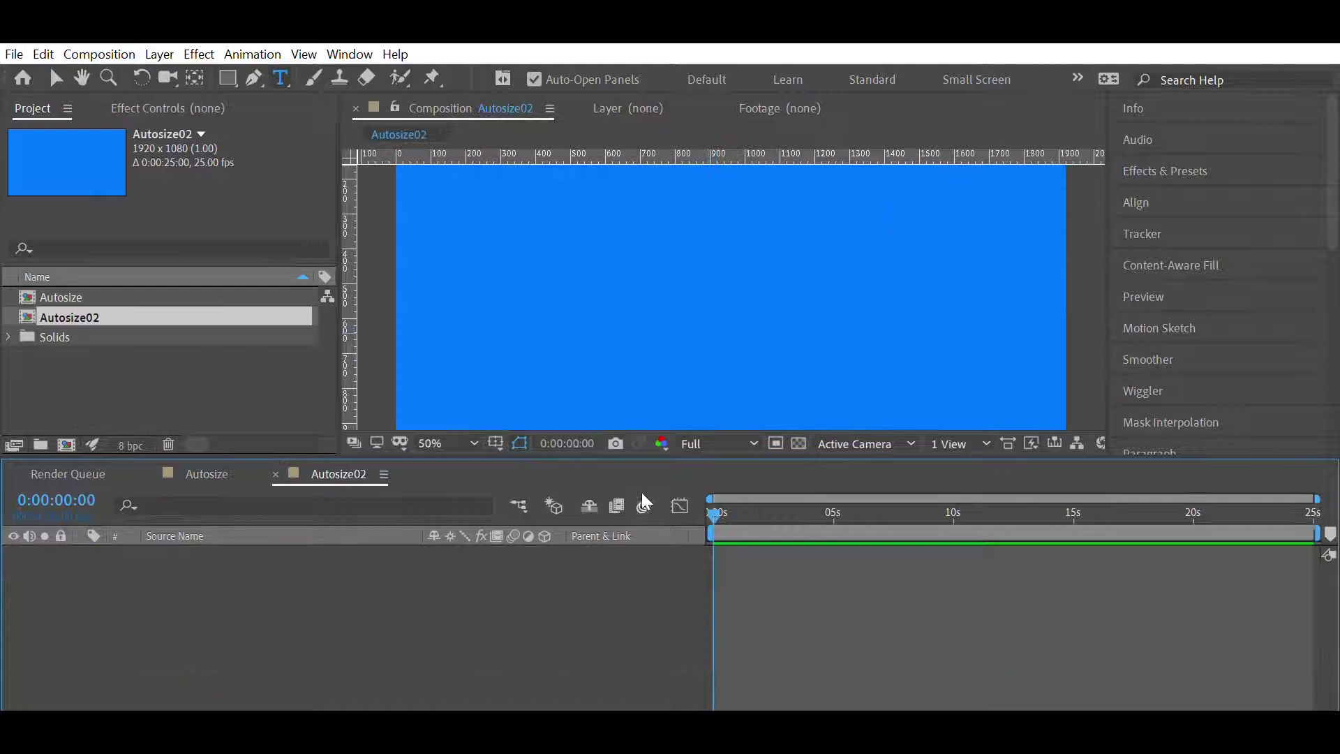
- Add a new text layer with the person's name to the Autosize02 composition
key("comma")
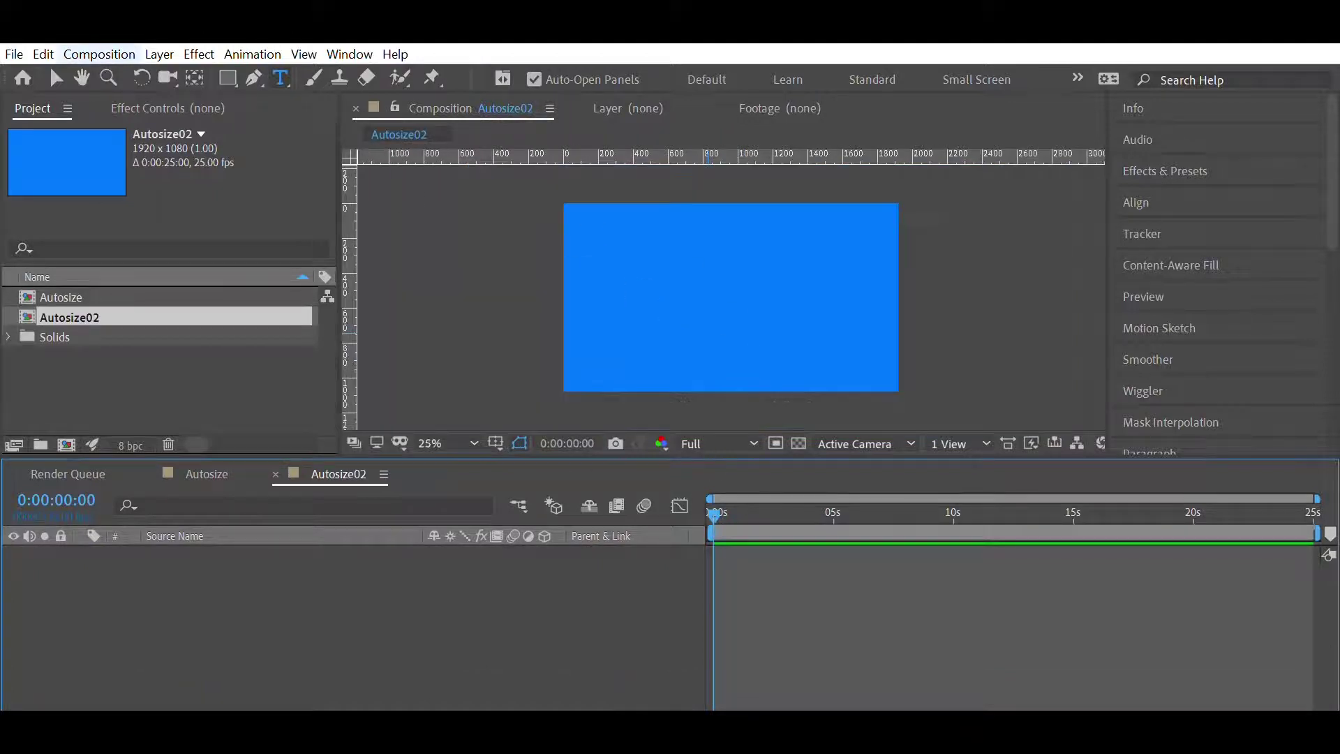
key("ctrl+alt+shift+t")
type("john smi")
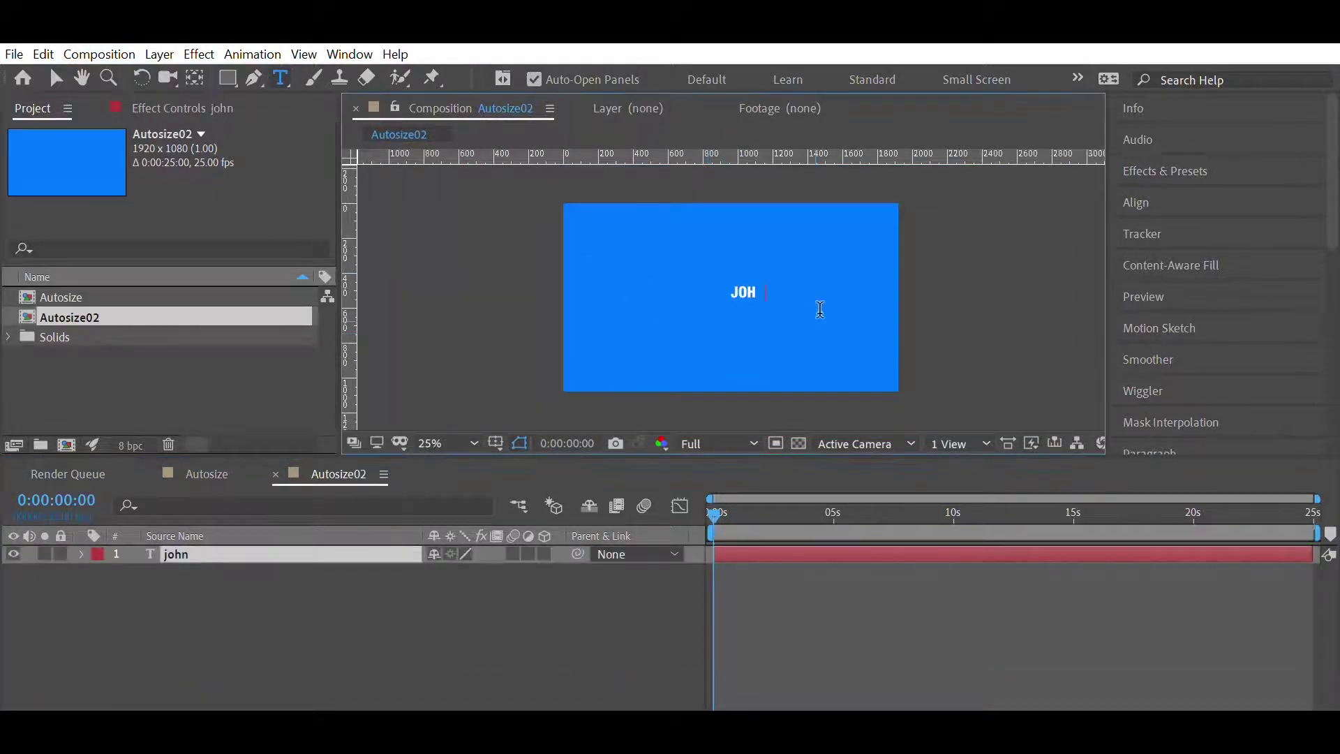
type("th")
left_click(57, 78)
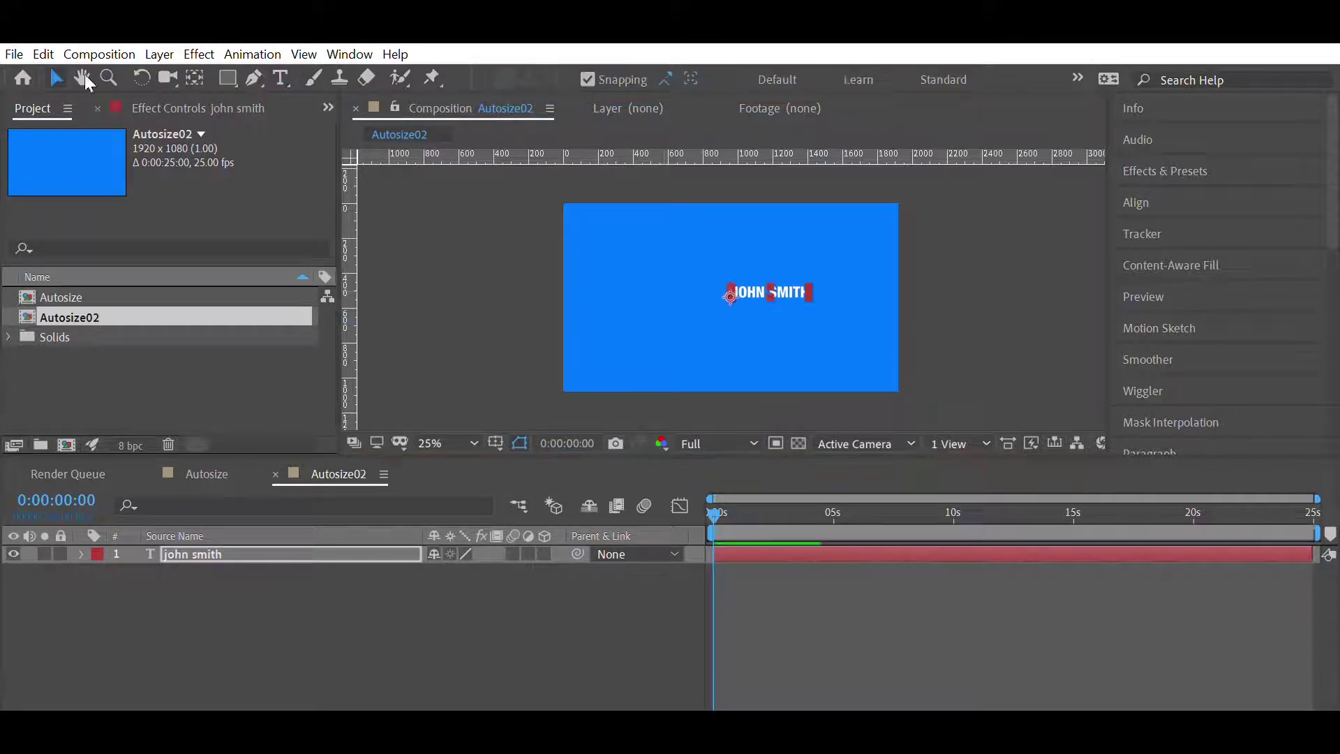
- Move the name text left of centre and deselect it
left_click_drag(782, 273, 718, 279)
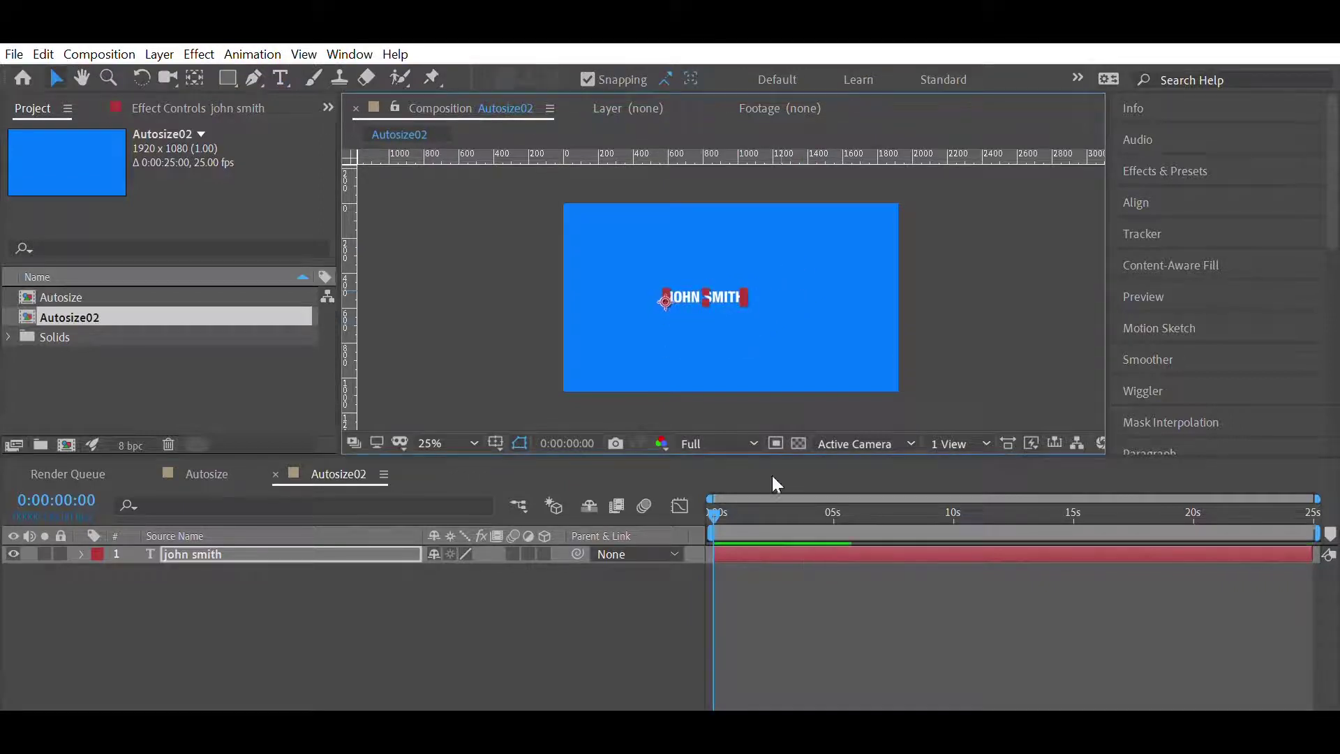
scroll(803, 355, "up", 2)
left_click(822, 646)
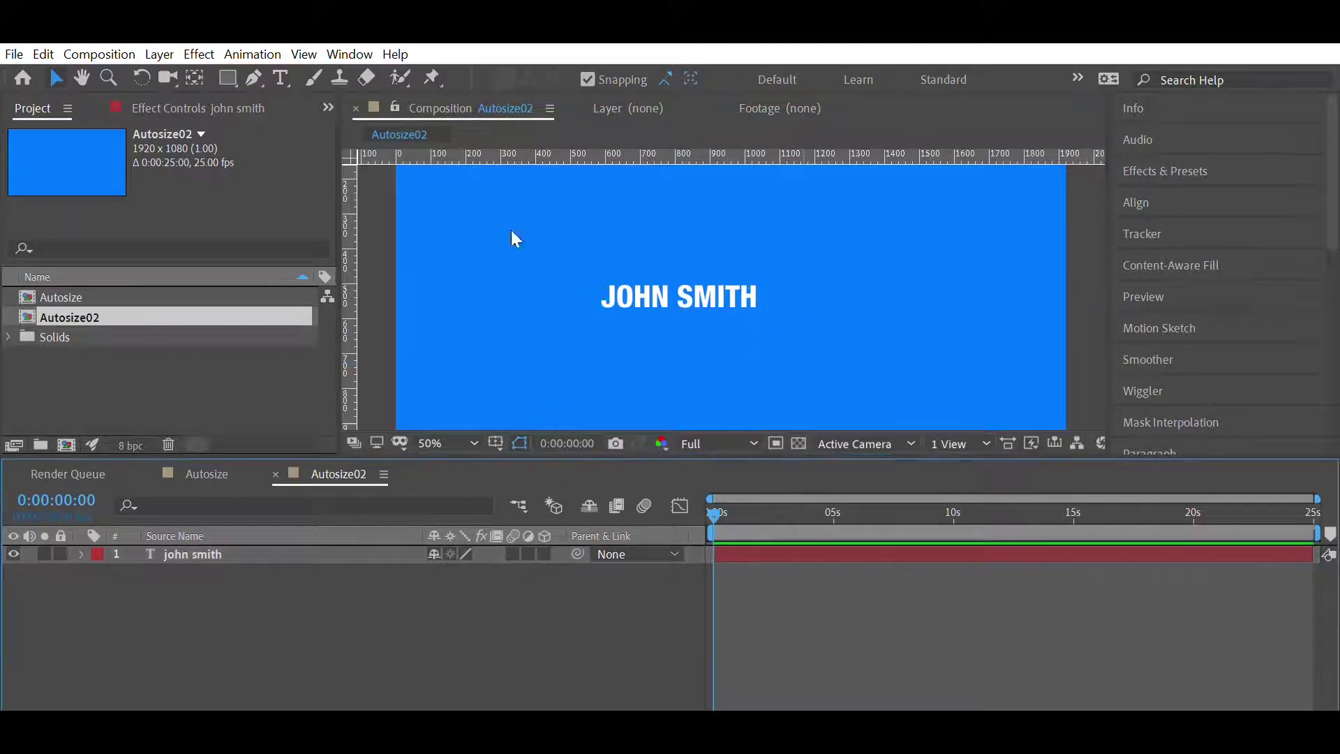
left_click(229, 76)
- Draw a black rectangle over the name text and move its layer below the text layer
left_click_drag(585, 268, 775, 327)
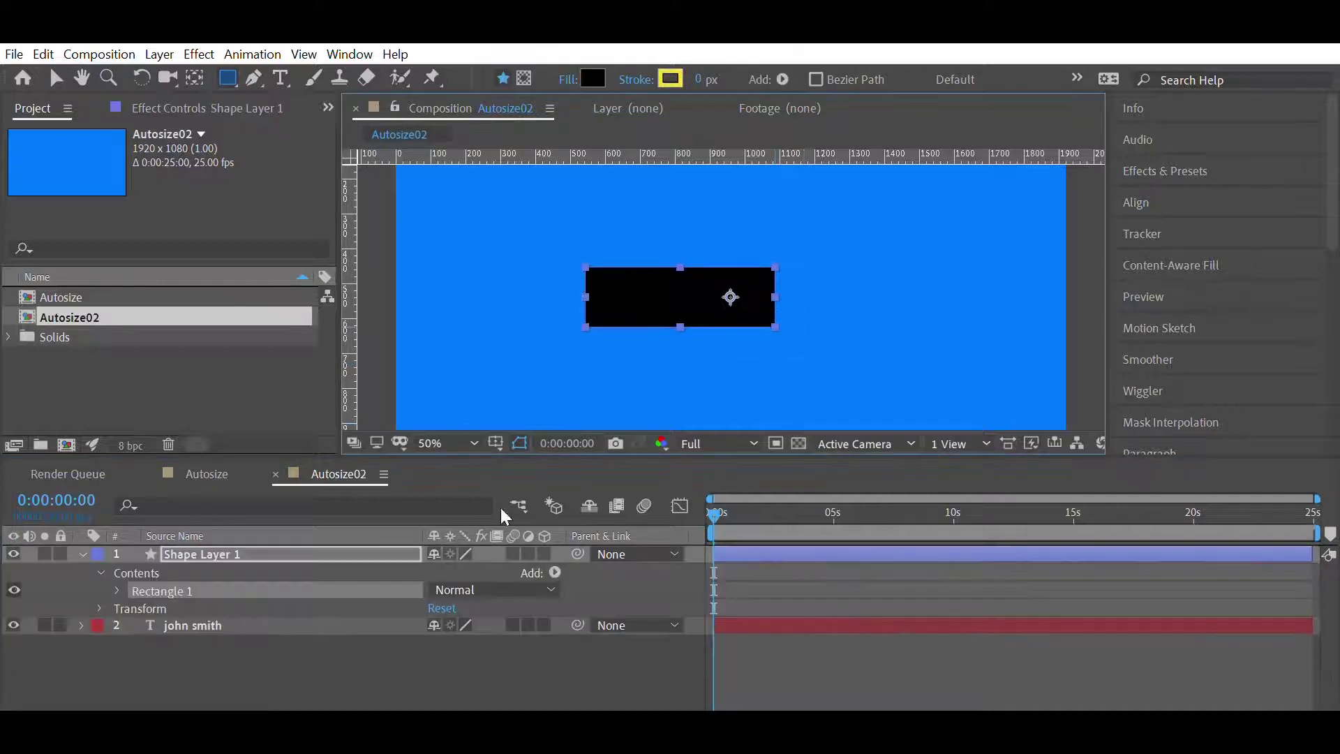
left_click_drag(218, 564, 219, 629)
left_click(262, 634)
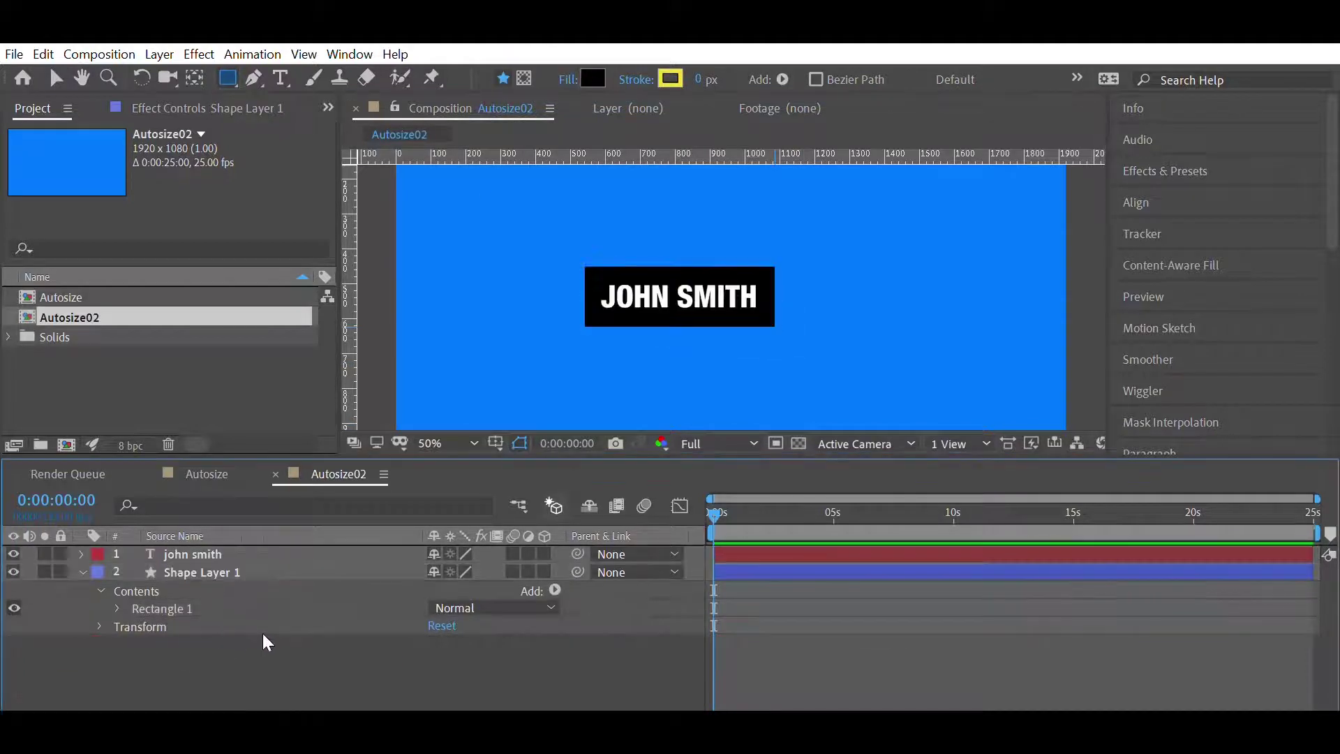
- Reveal Rectangle Path 1's Size property and start an expression on it with 'a='
left_click(82, 553)
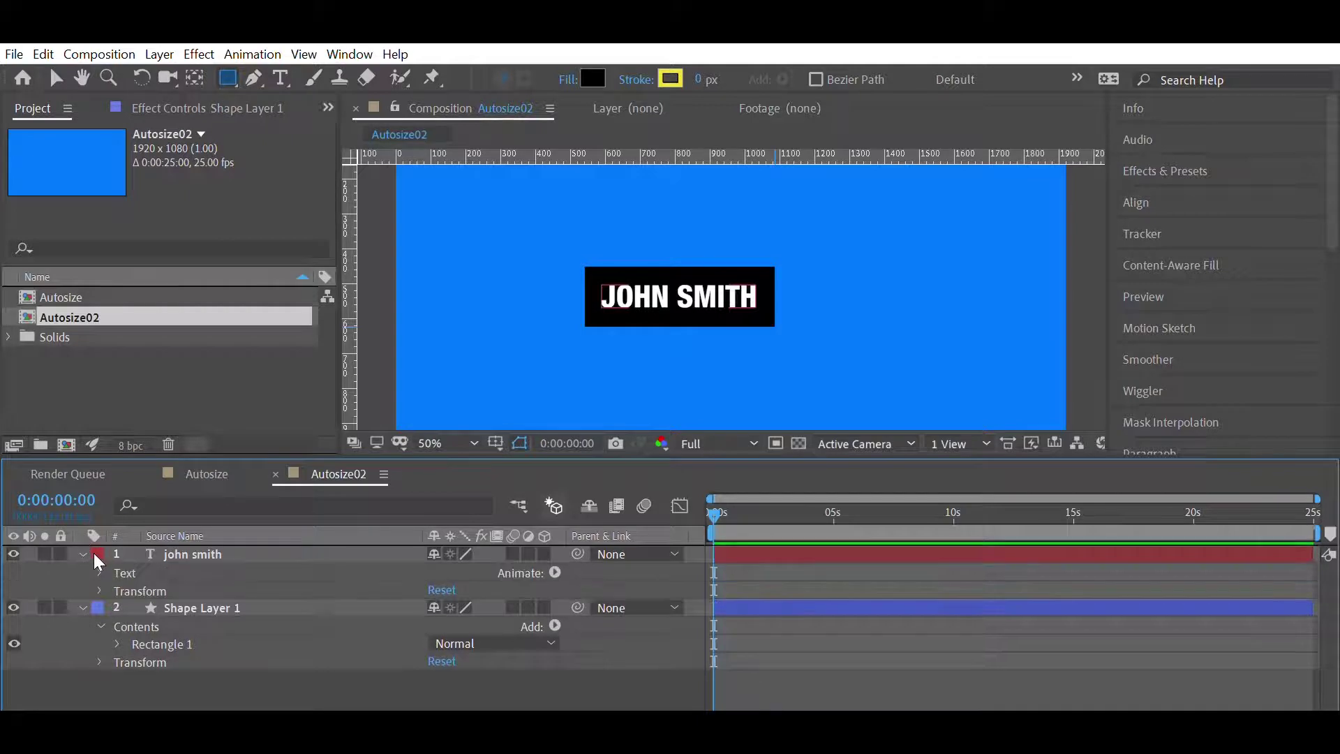
left_click(117, 643)
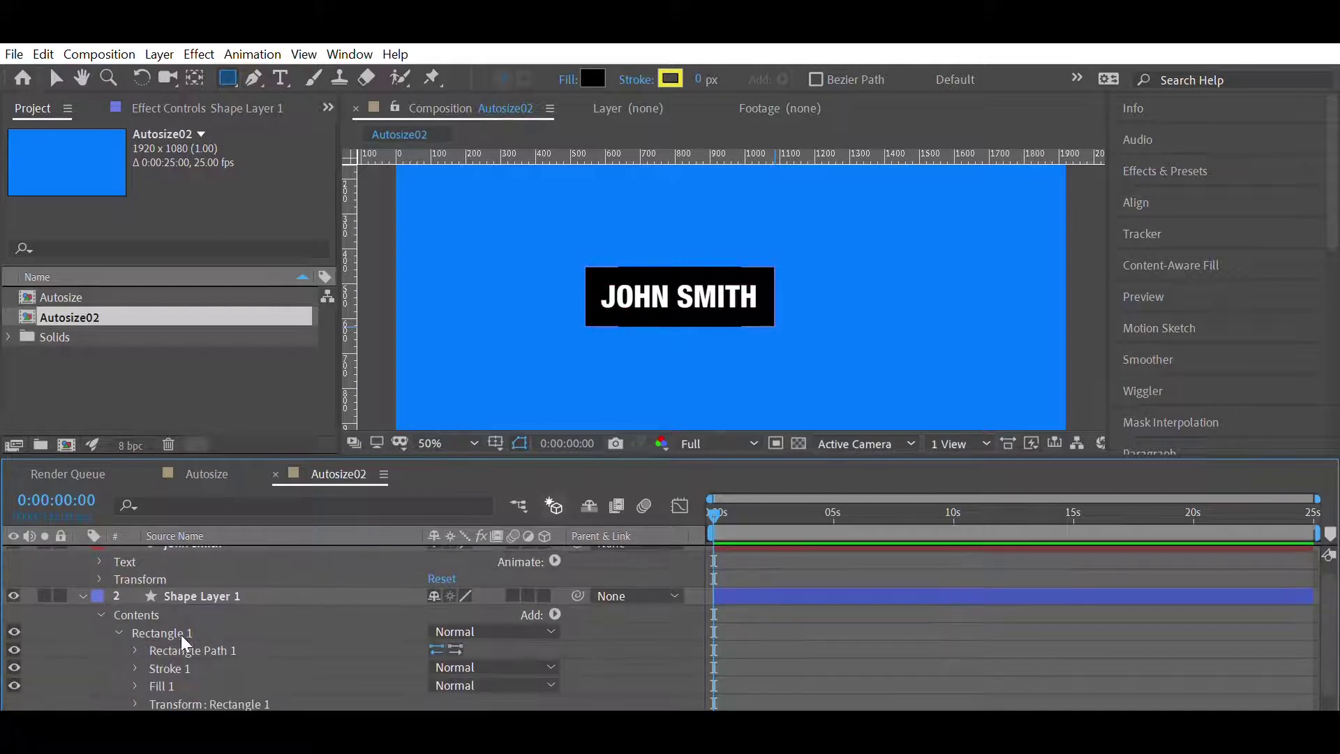
left_click(135, 650)
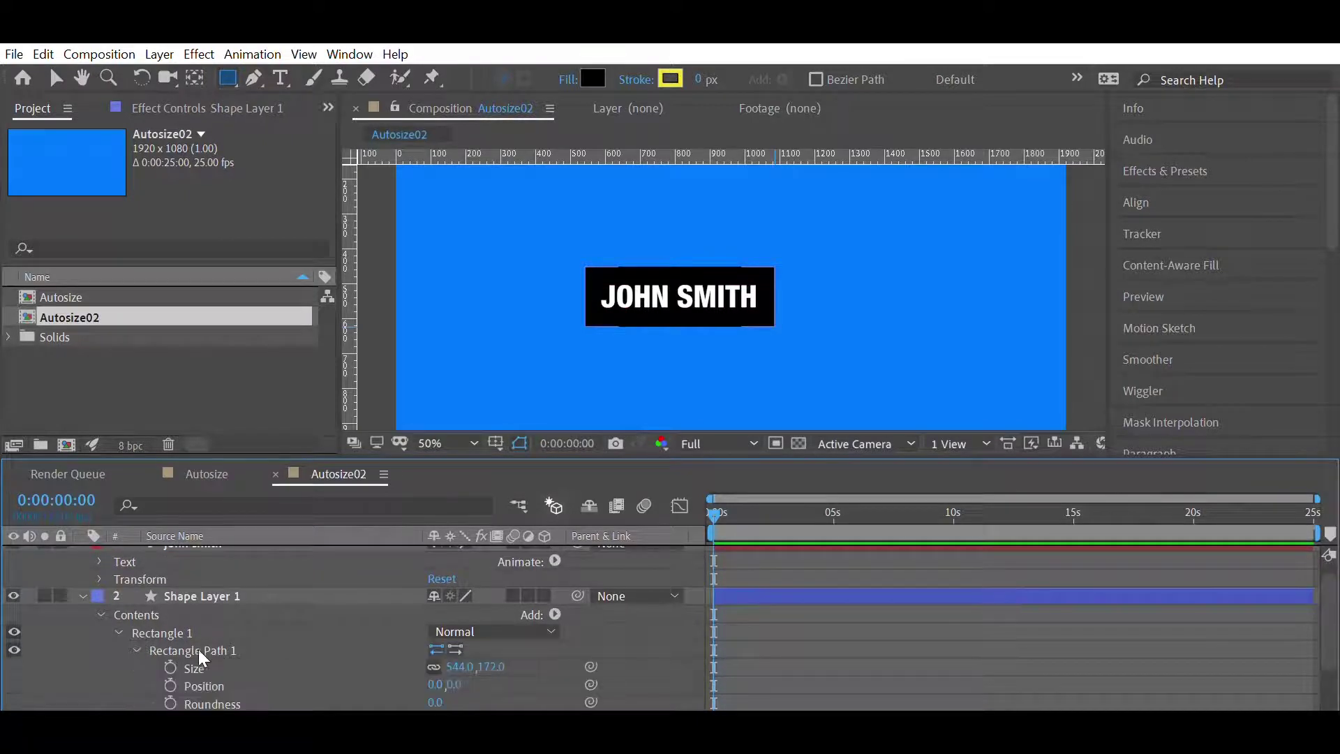
left_click(99, 561)
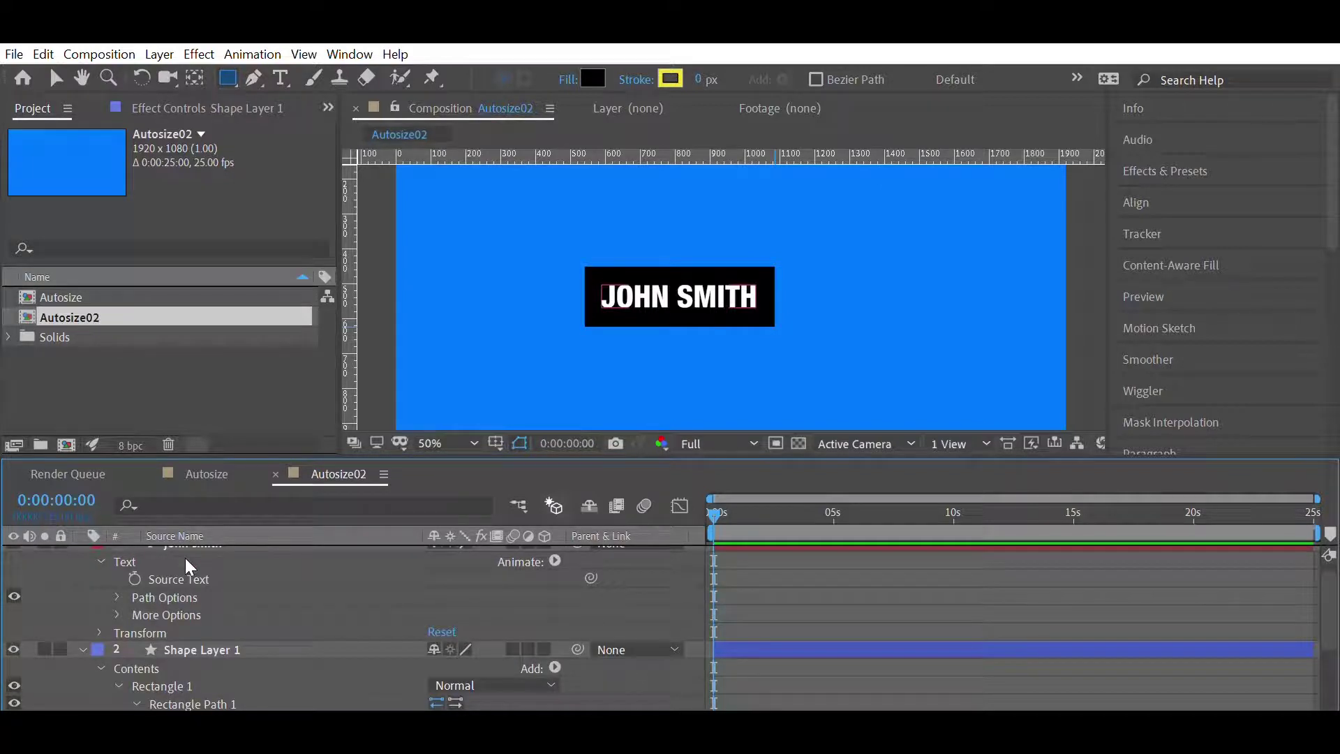
left_click(99, 632)
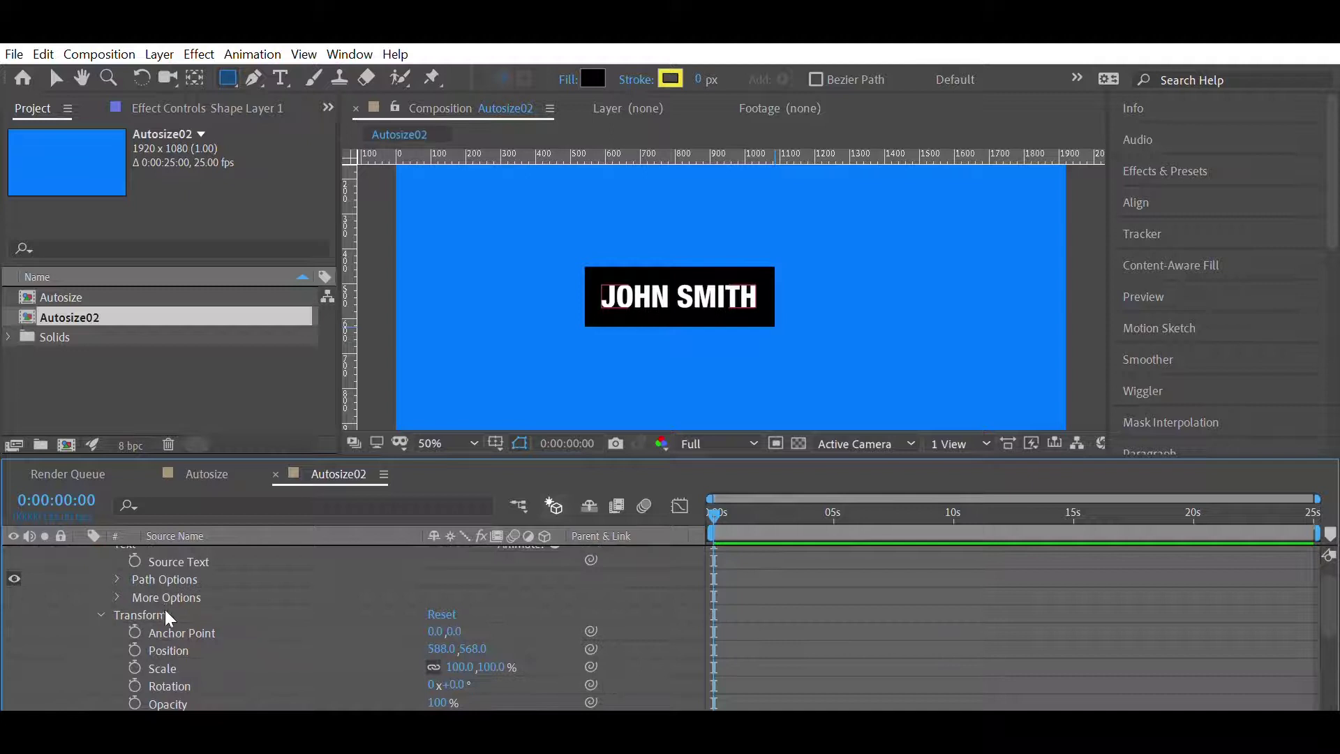
left_click(101, 614)
scroll(102, 593, "up", 1)
left_click(81, 554)
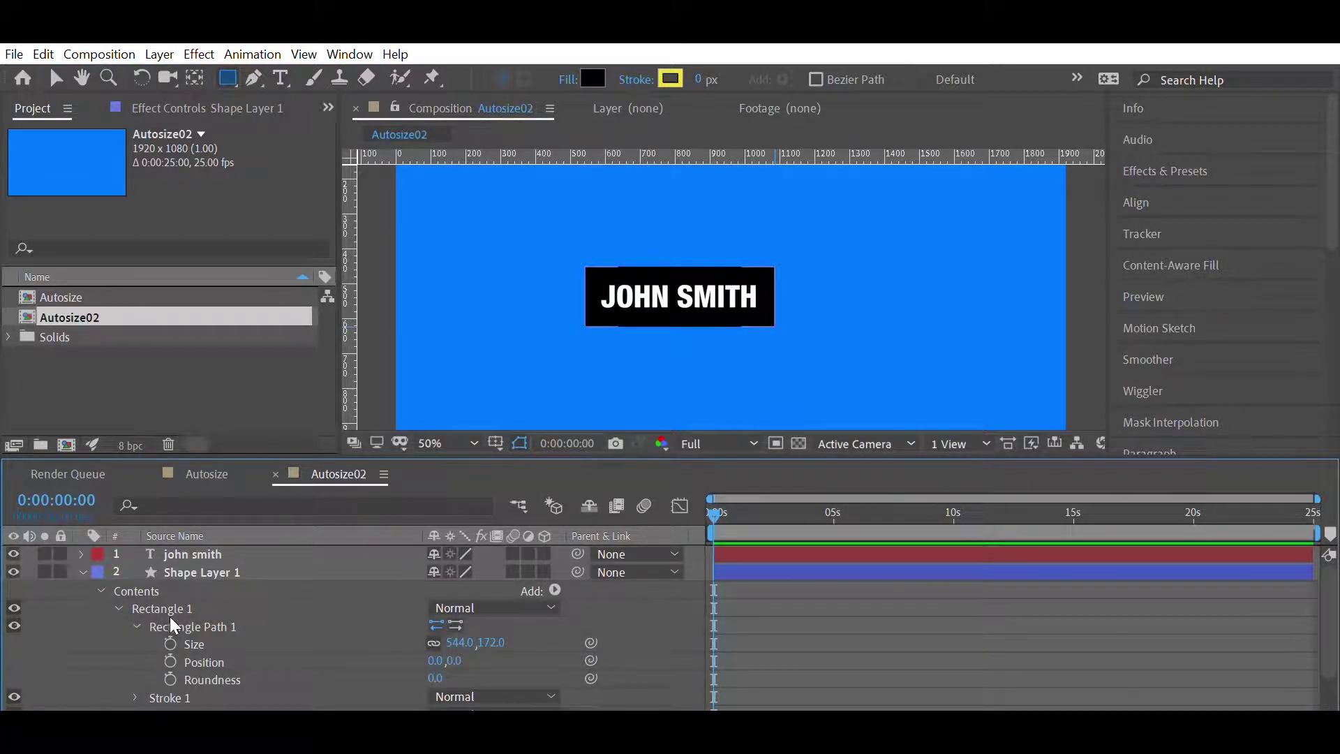
left_click(169, 643, "alt")
type("a=")
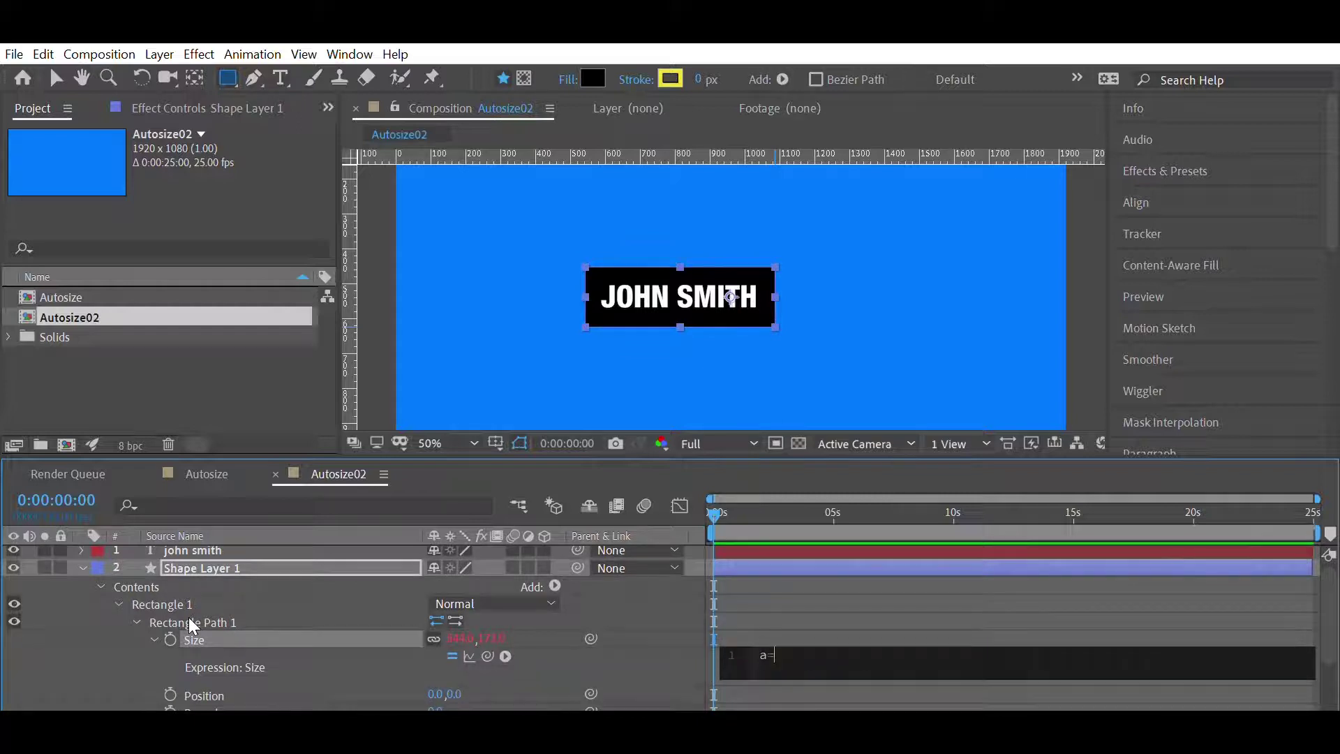
- Pickwhip 'a' to the name text layer and set w to a.sourceRectAtTime().width
left_click_drag(487, 656, 221, 544)
type(";")
key("Return")
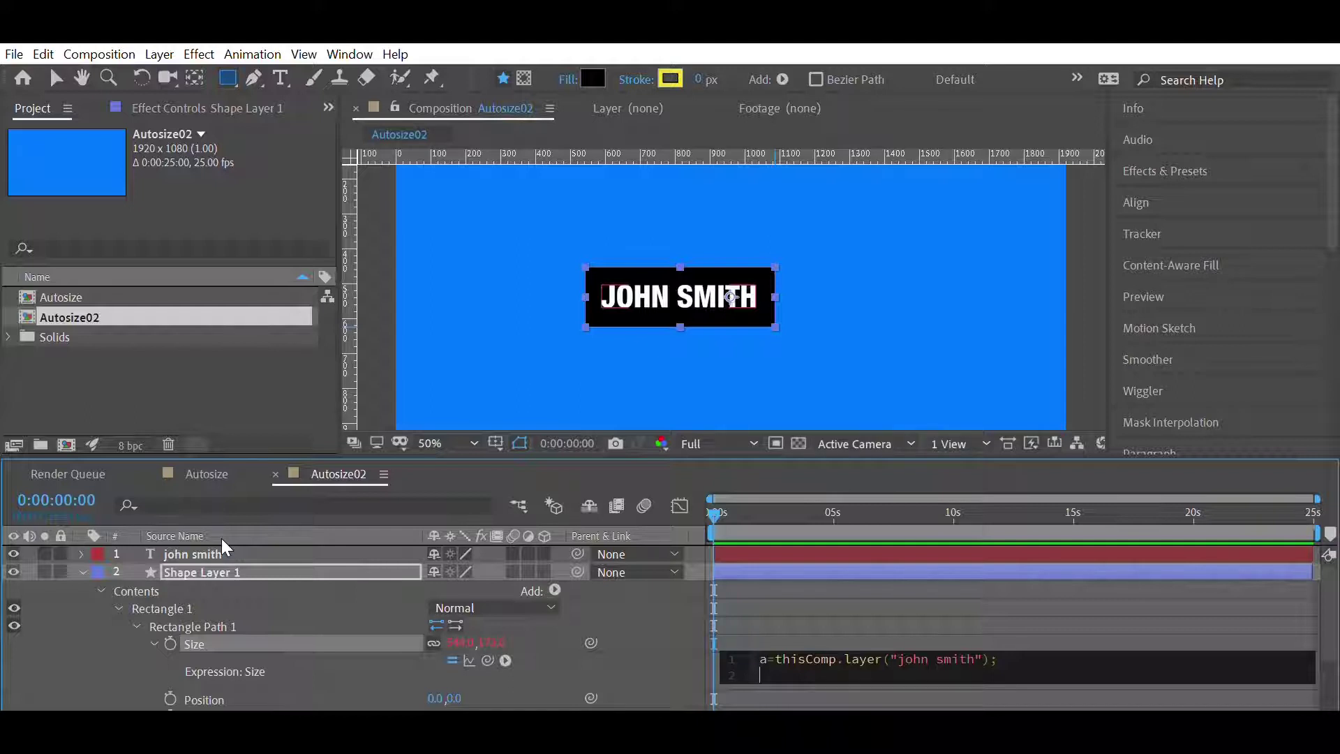
type("w=a.sourceRe")
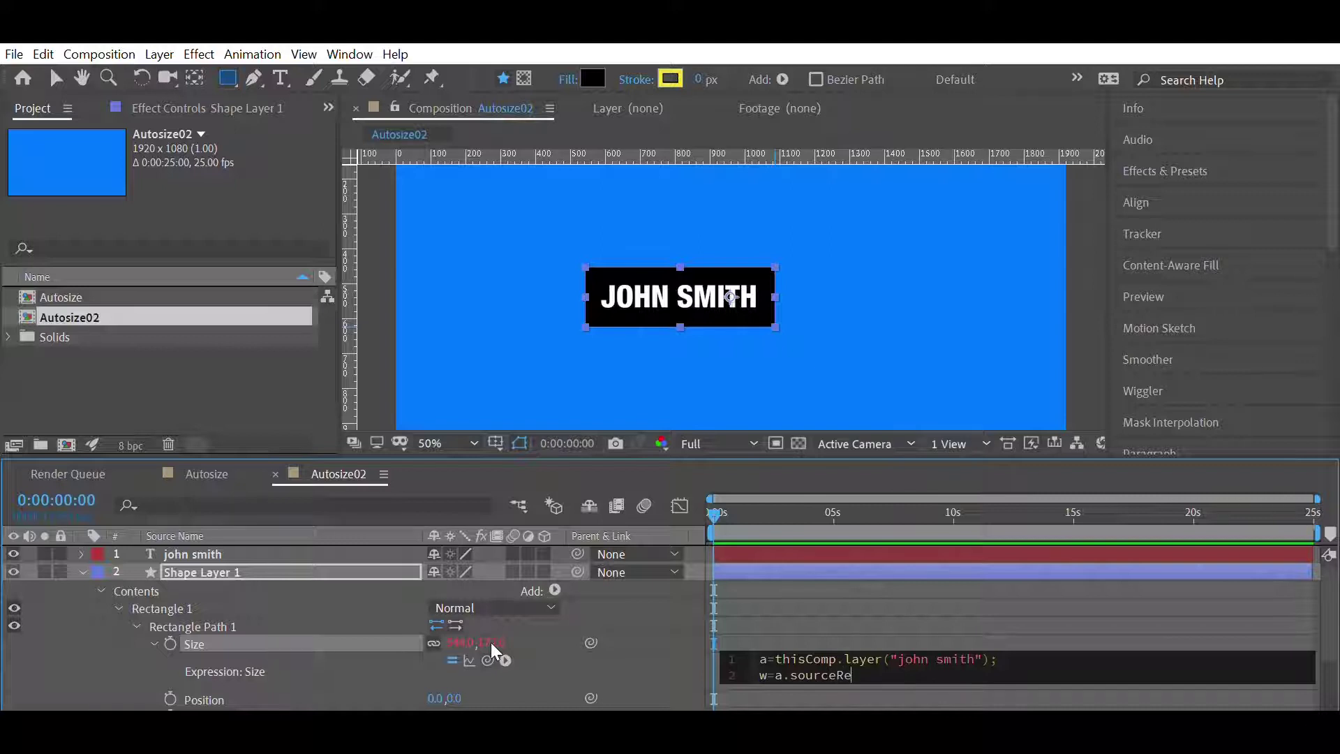
key("Return")
type(".width;")
- Add h as a.sourceRectAtTime().height and return [w,h]
key("Return")
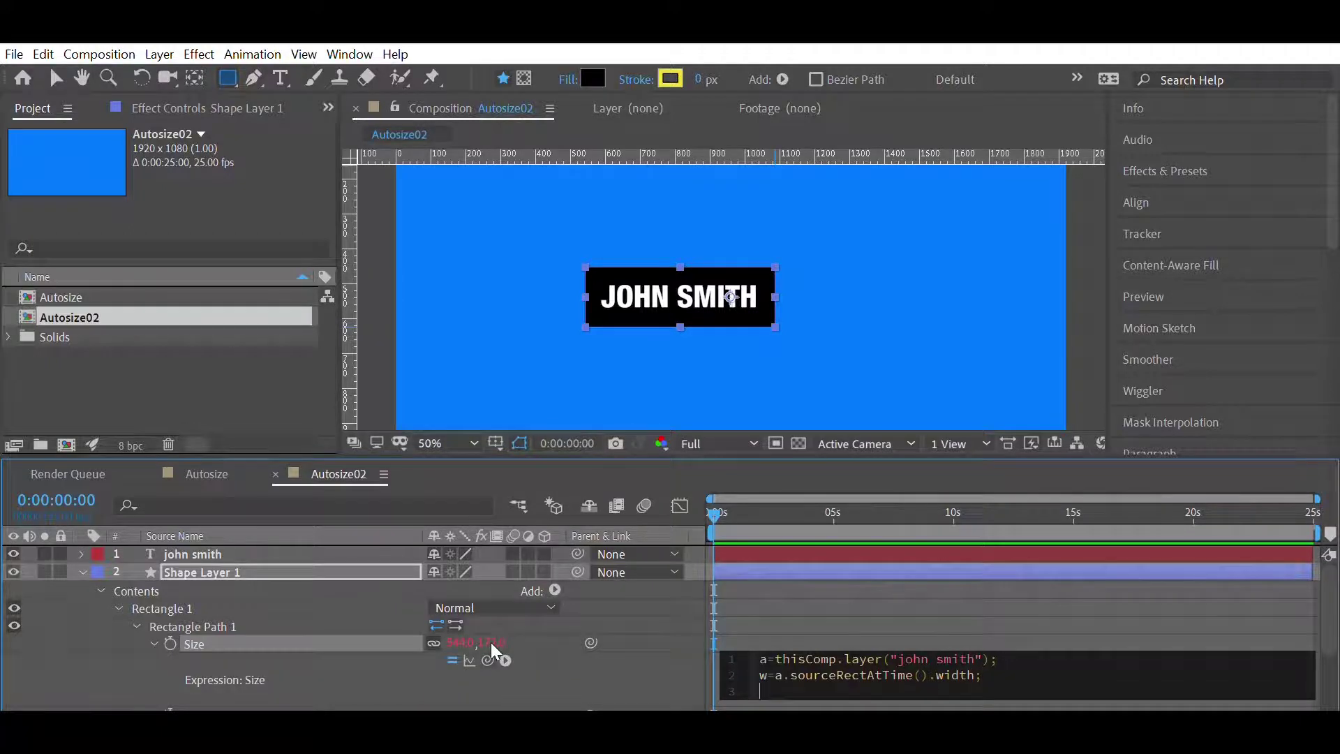
type("h=a.sour")
key("Return")
type(".height;")
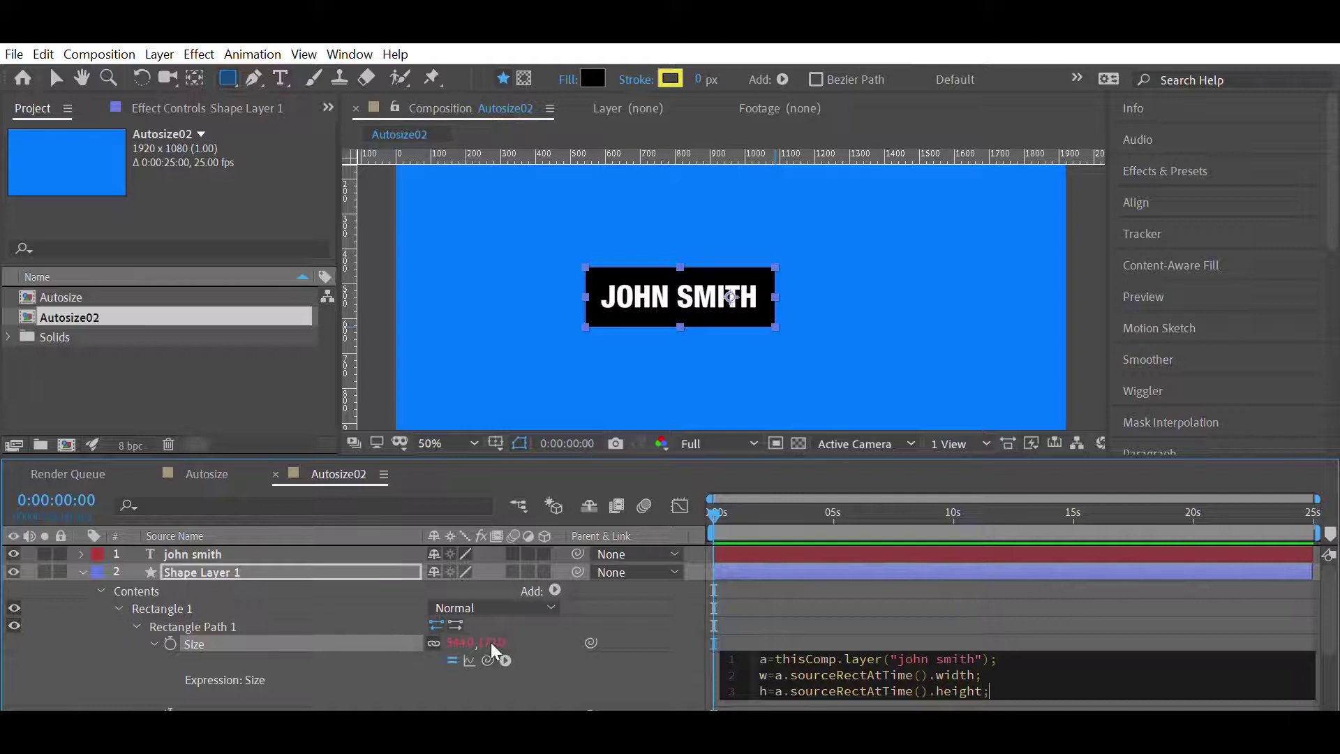
key("Return")
key("Return")
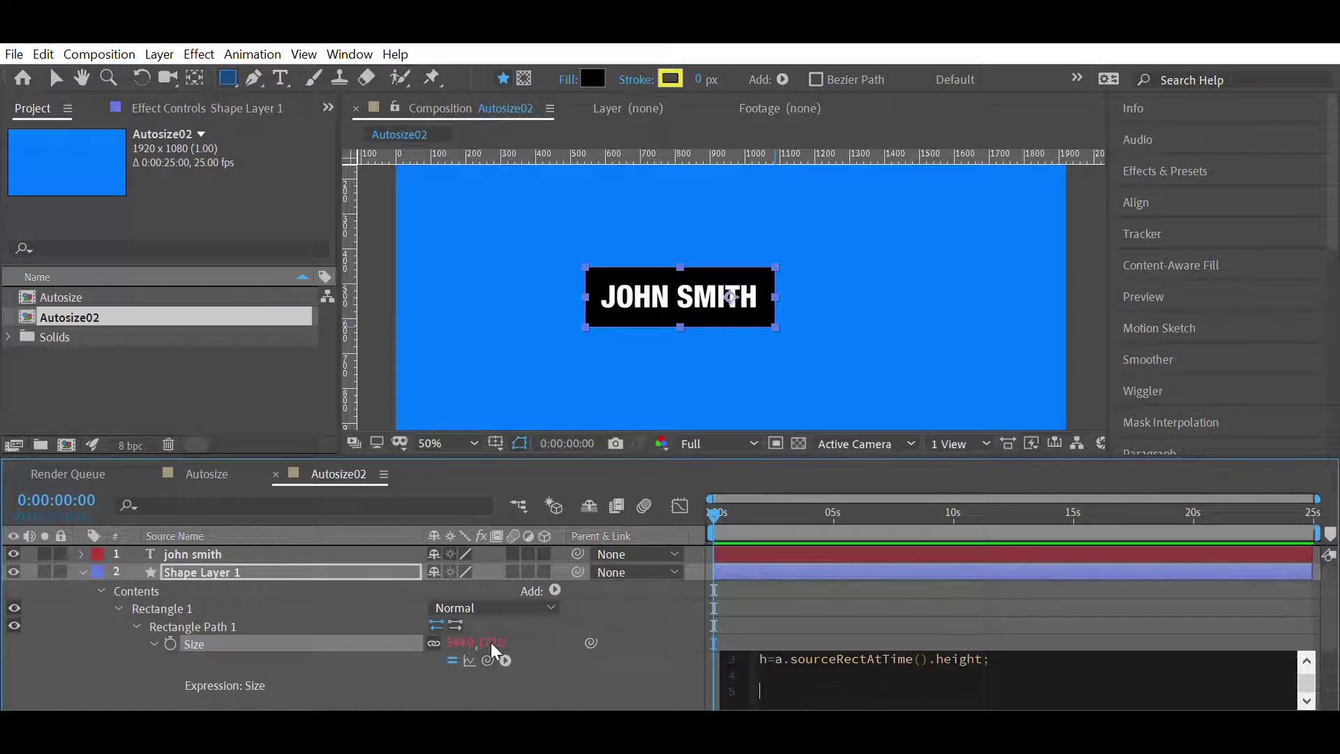
type("[w,h")
- Commit the Size expression so the box hugs the text, then highlight its lines for review
left_click(768, 578)
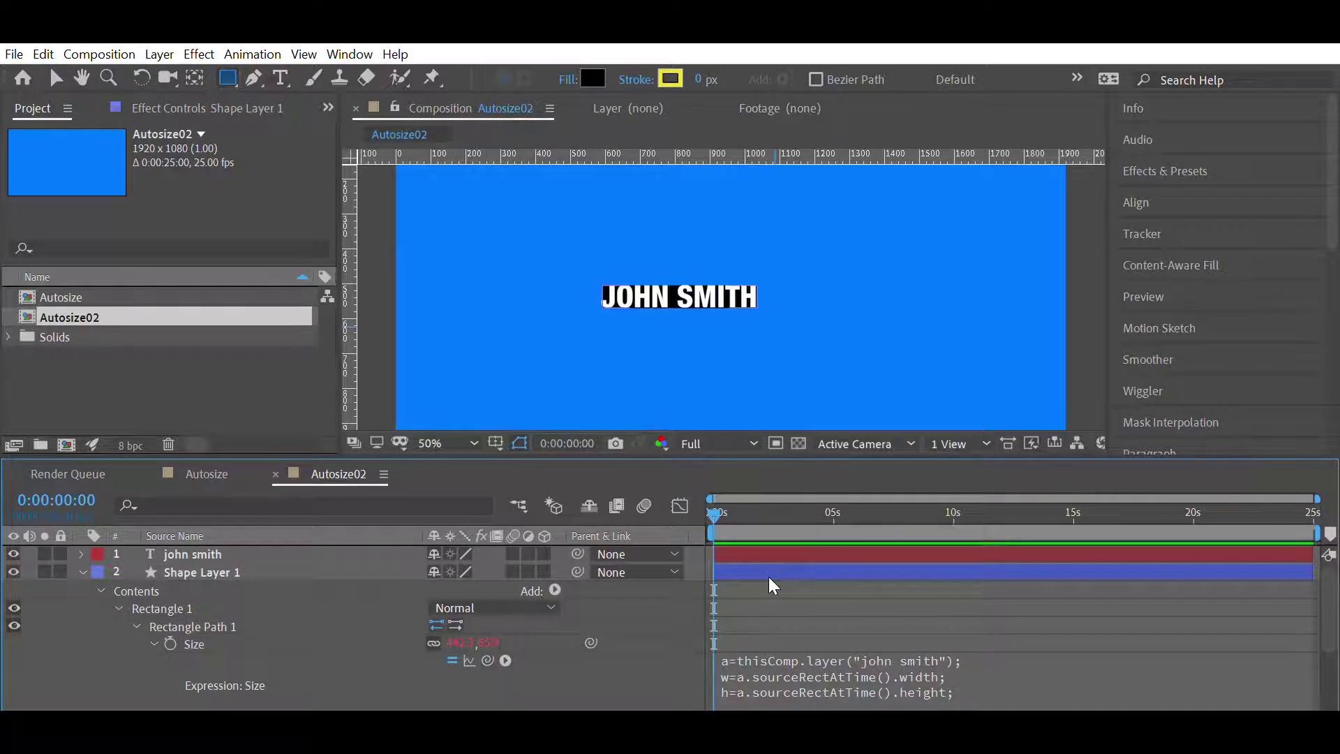
scroll(771, 607, "down", 1)
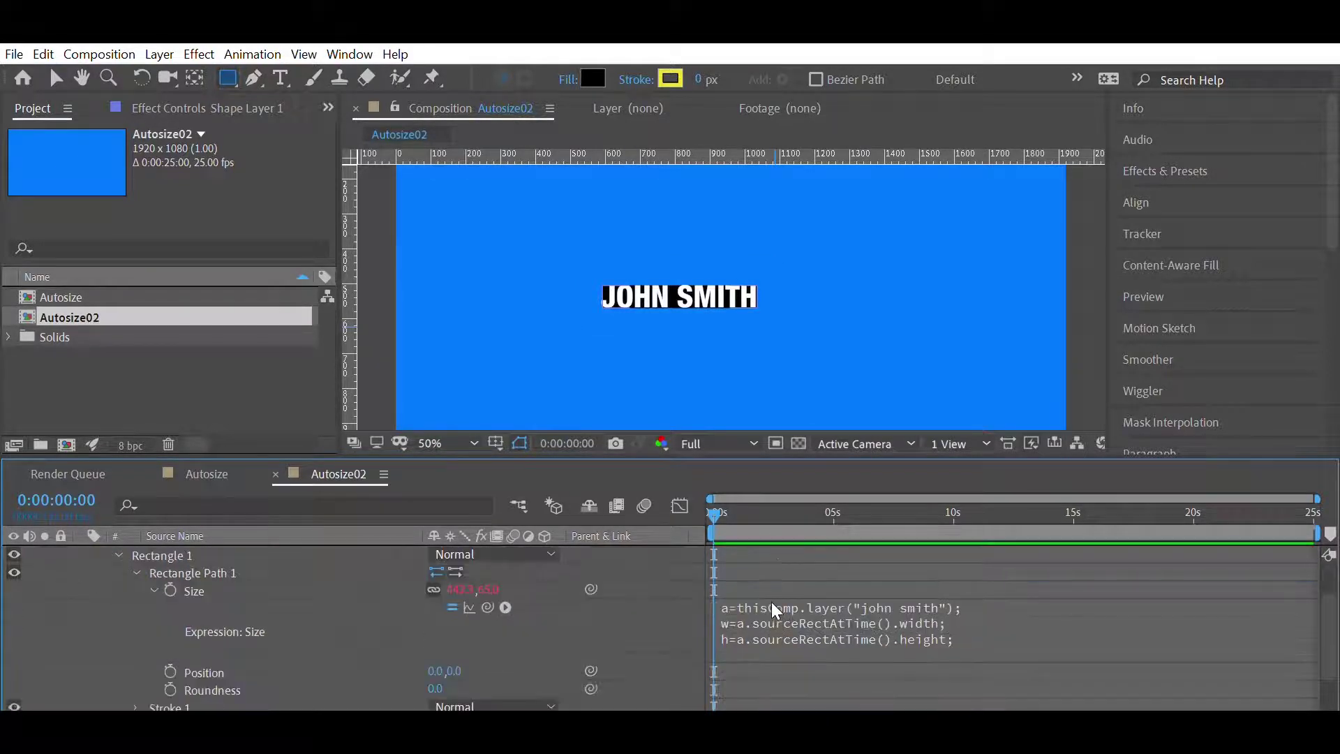
triple_click(762, 605)
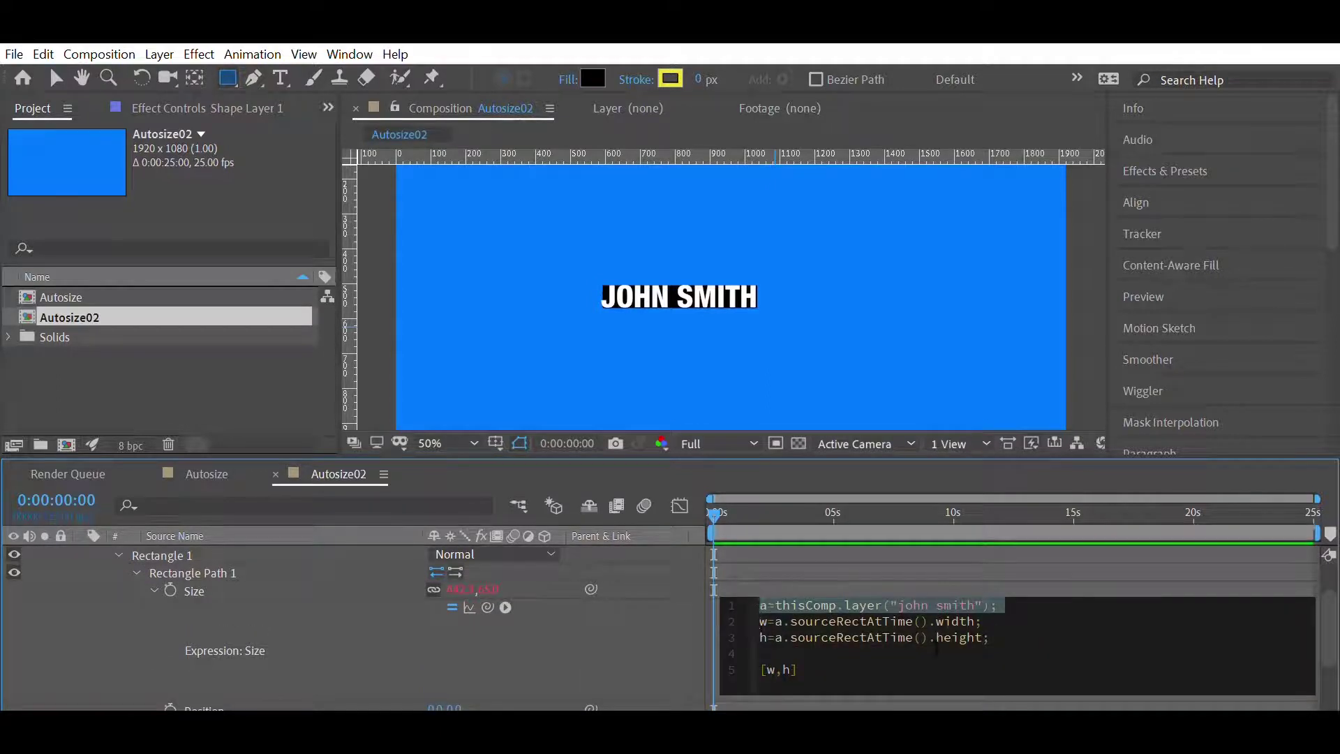
left_click(761, 603)
left_click_drag(765, 602, 790, 614)
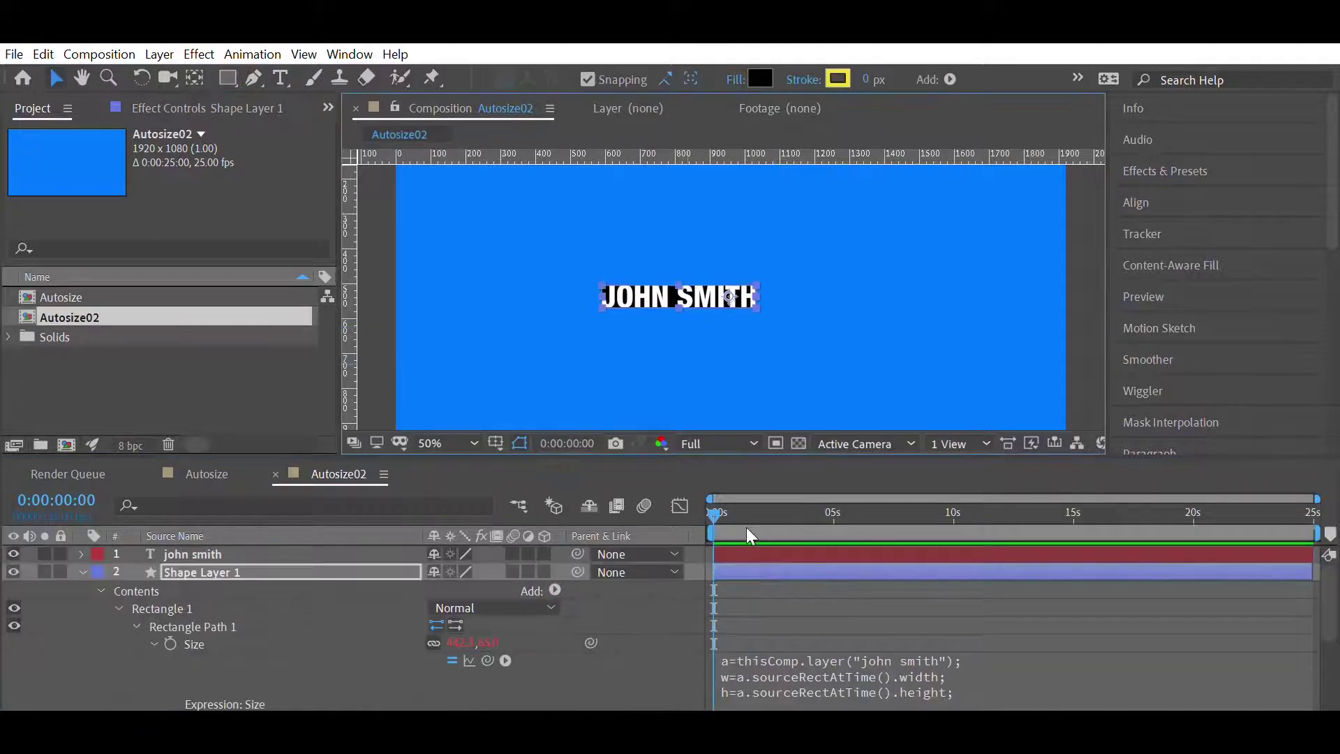
- Retype the name text, then undo twice to restore the shorter earlier name
key("ctrl+Up")
key("BackSpace")
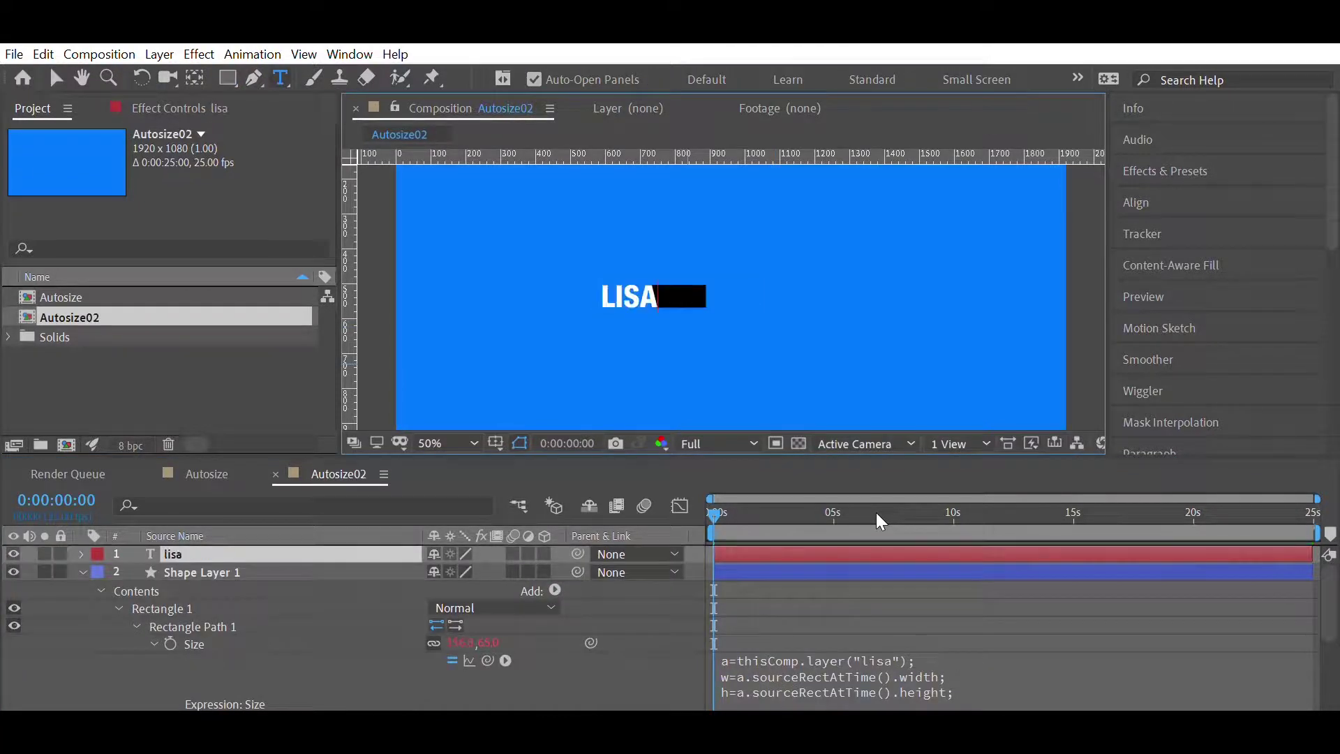
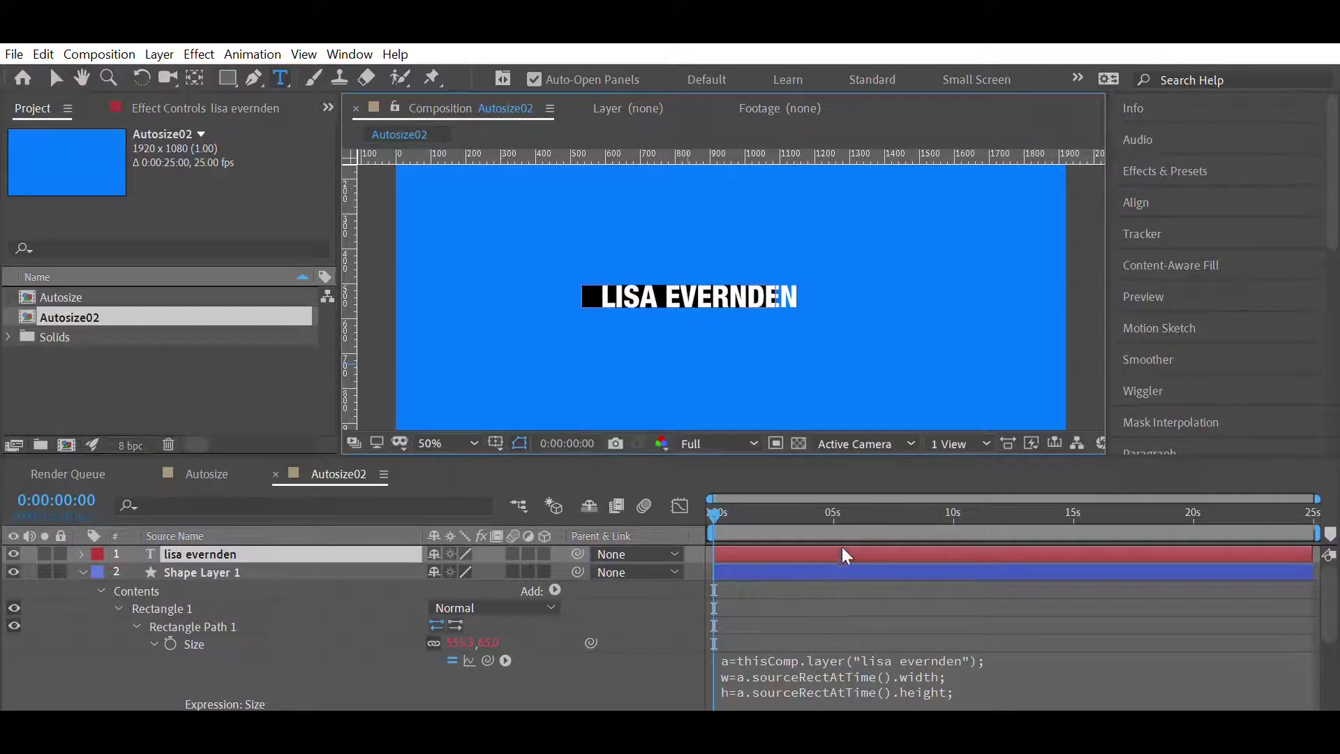
left_click(844, 566)
key("ctrl+z")
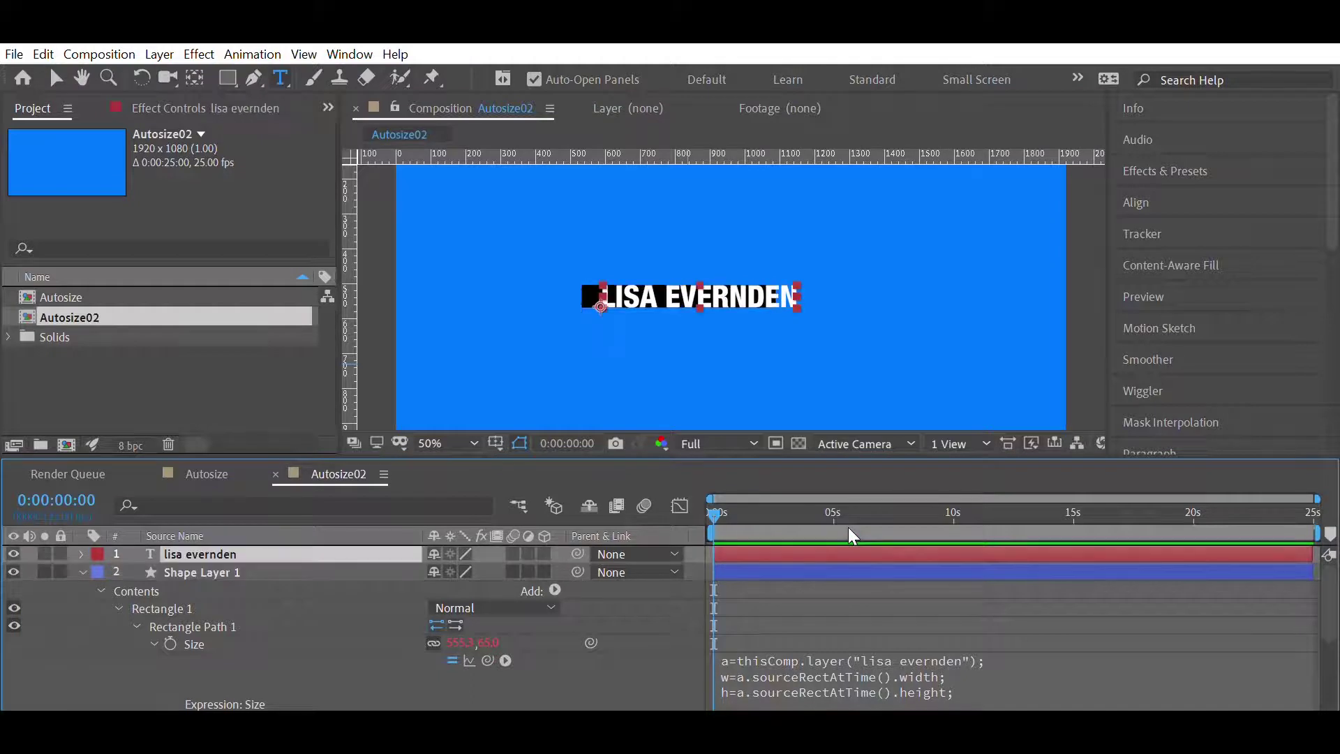
key("ctrl+z")
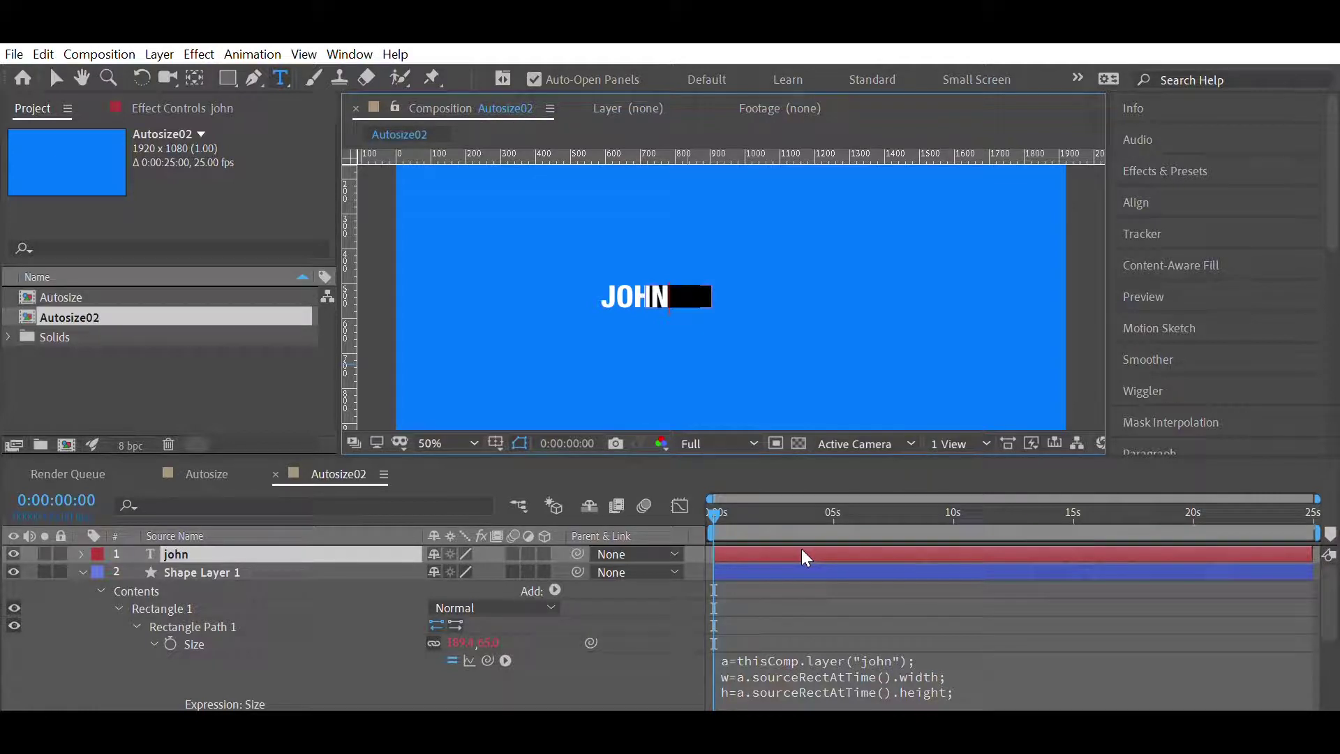
scroll(801, 548, "down", 2)
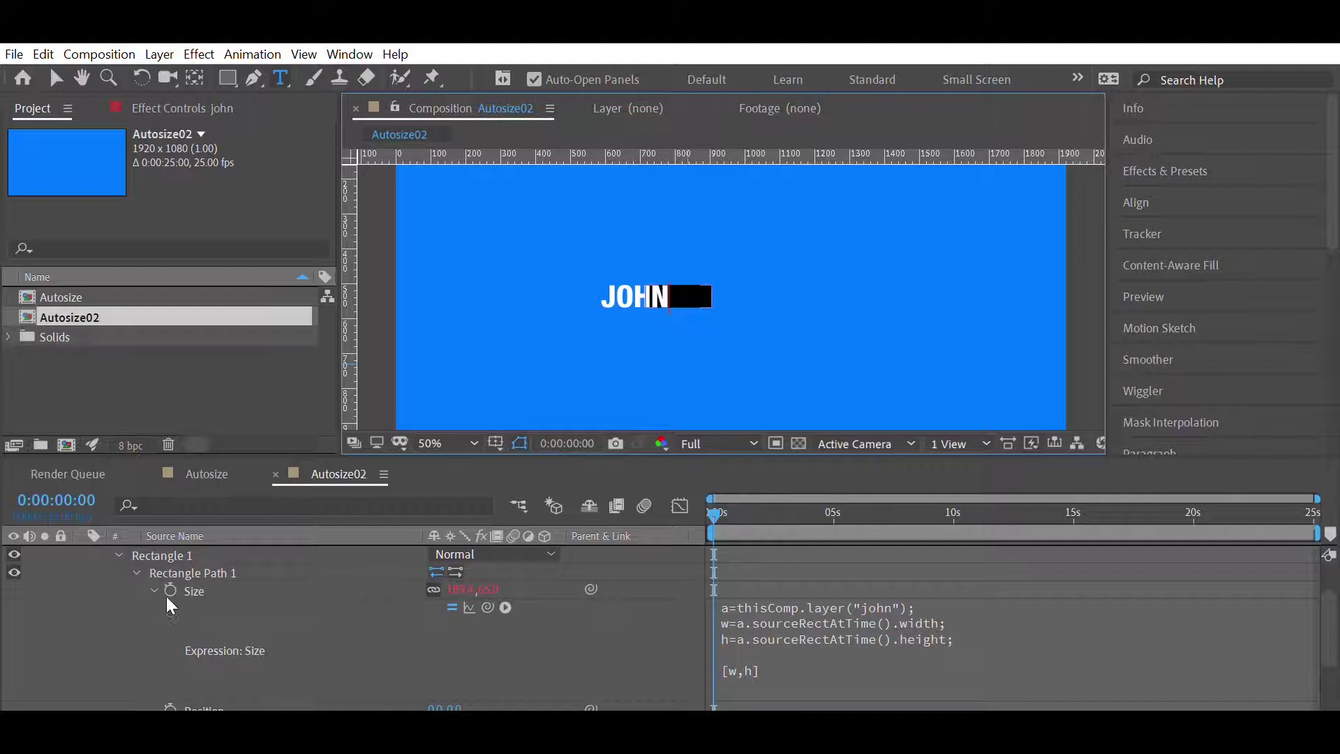
- Give the rectangle's Position an expression linking it to Rectangle Path 1's size divided by 2
scroll(248, 645, "down", 2)
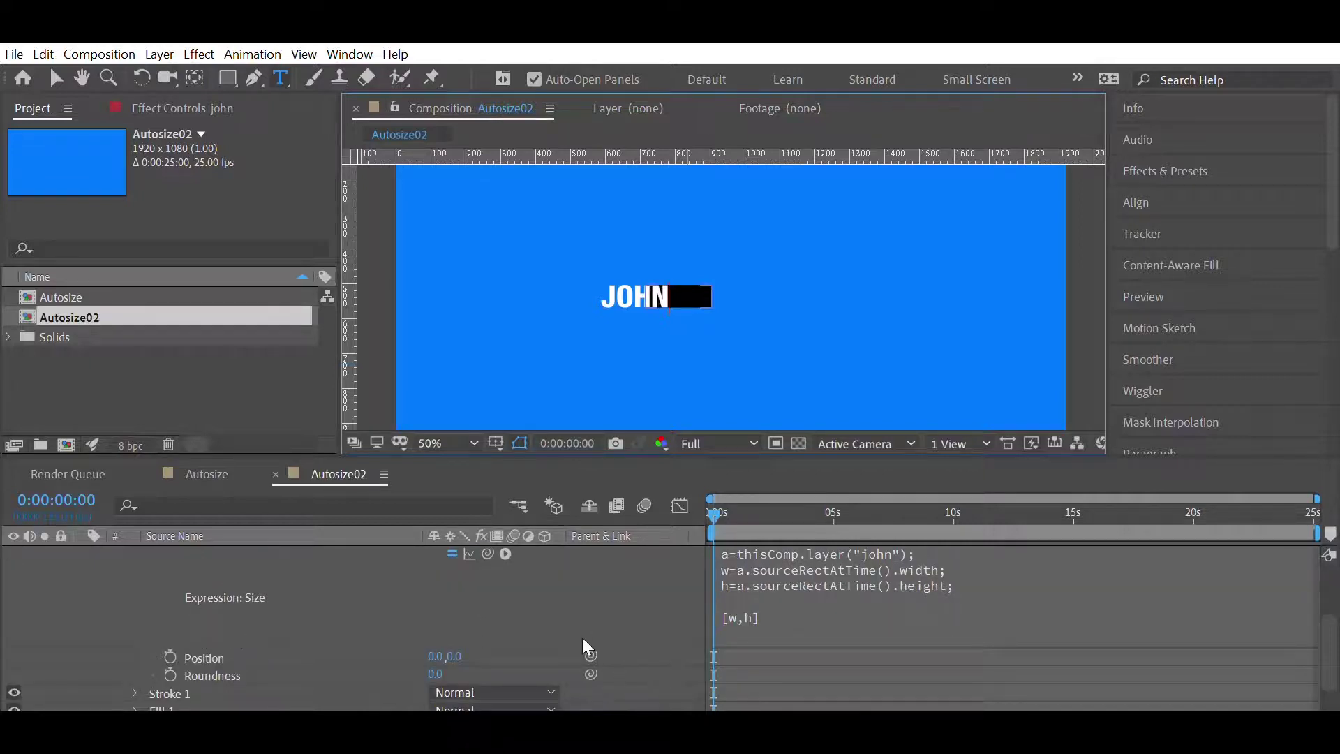
left_click_drag(590, 654, 197, 628)
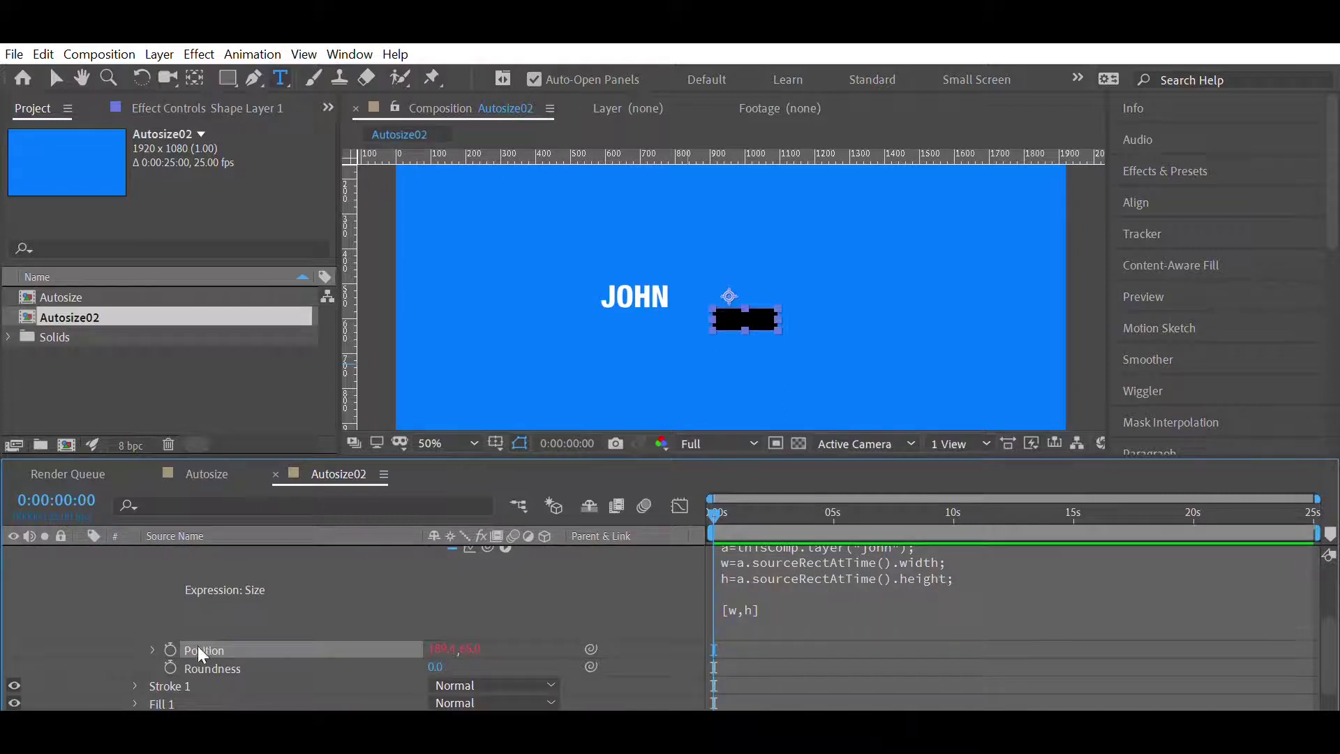
left_click(153, 650)
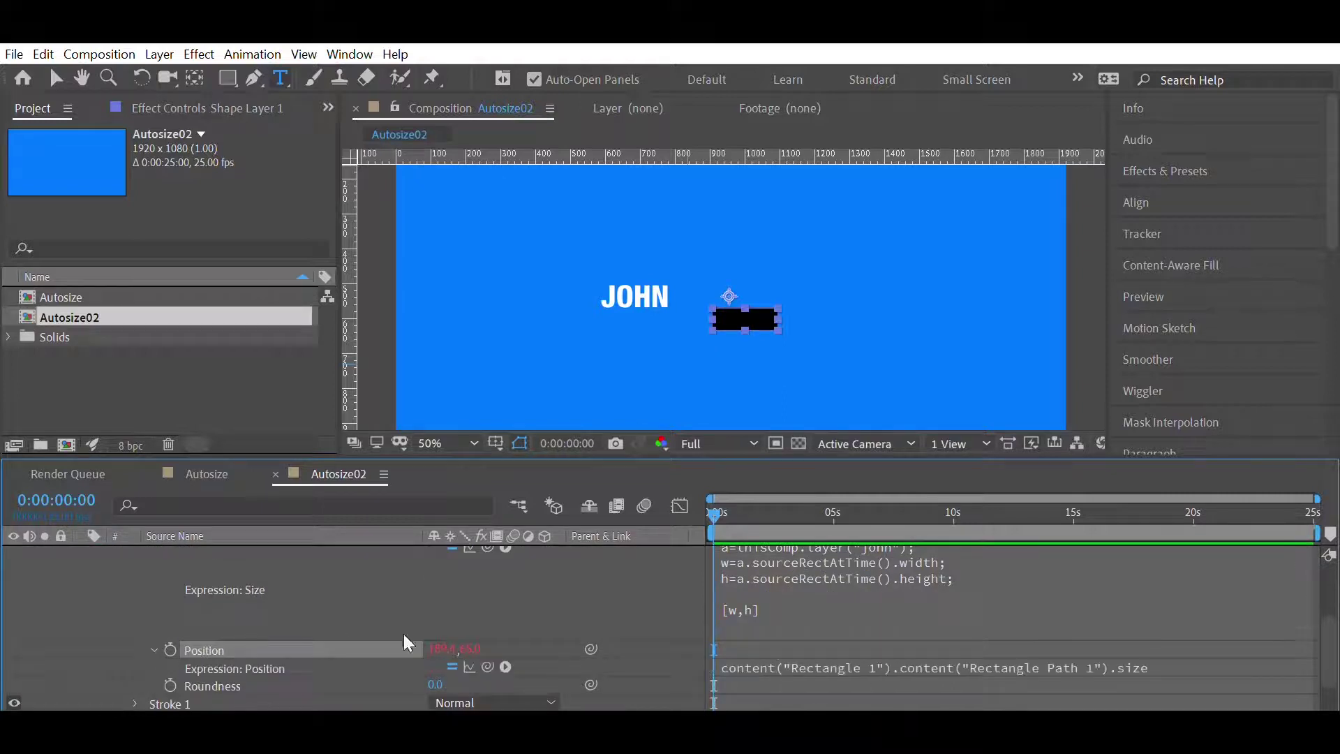
left_click(1162, 655)
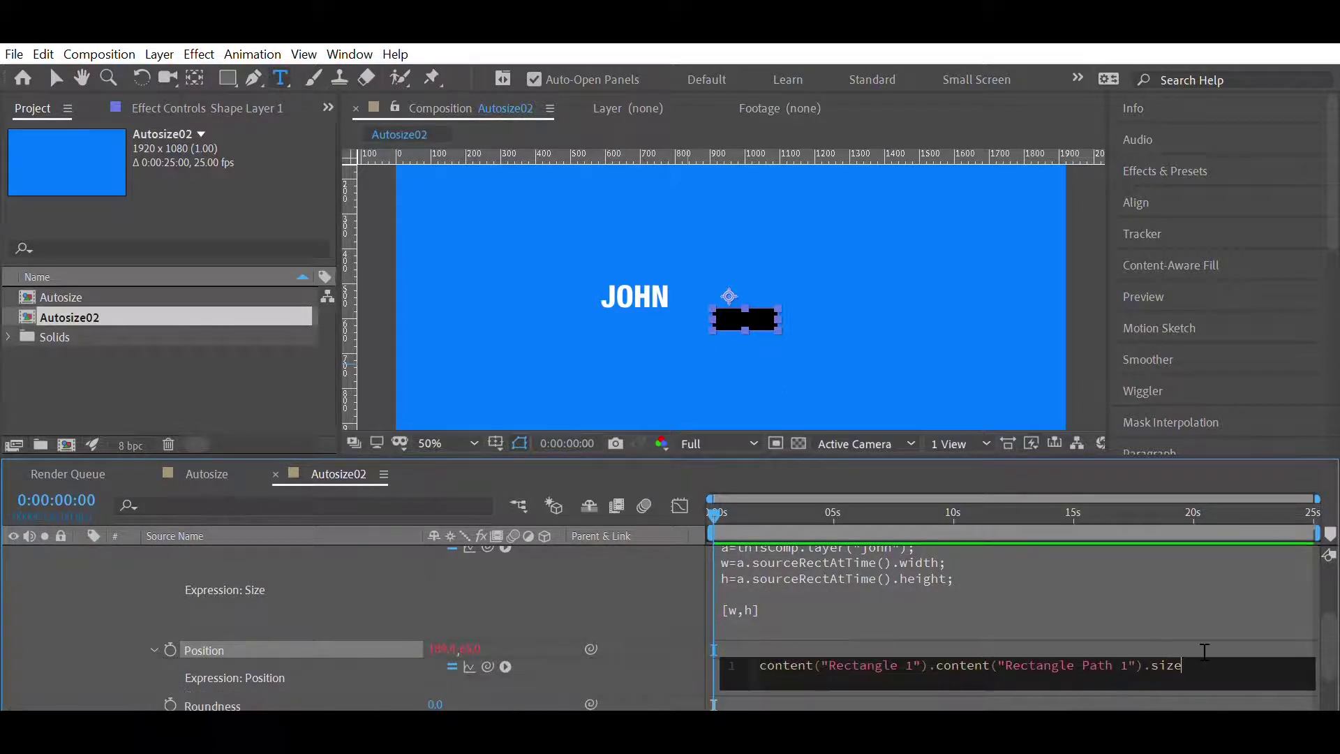
type("/2")
left_click(1193, 599)
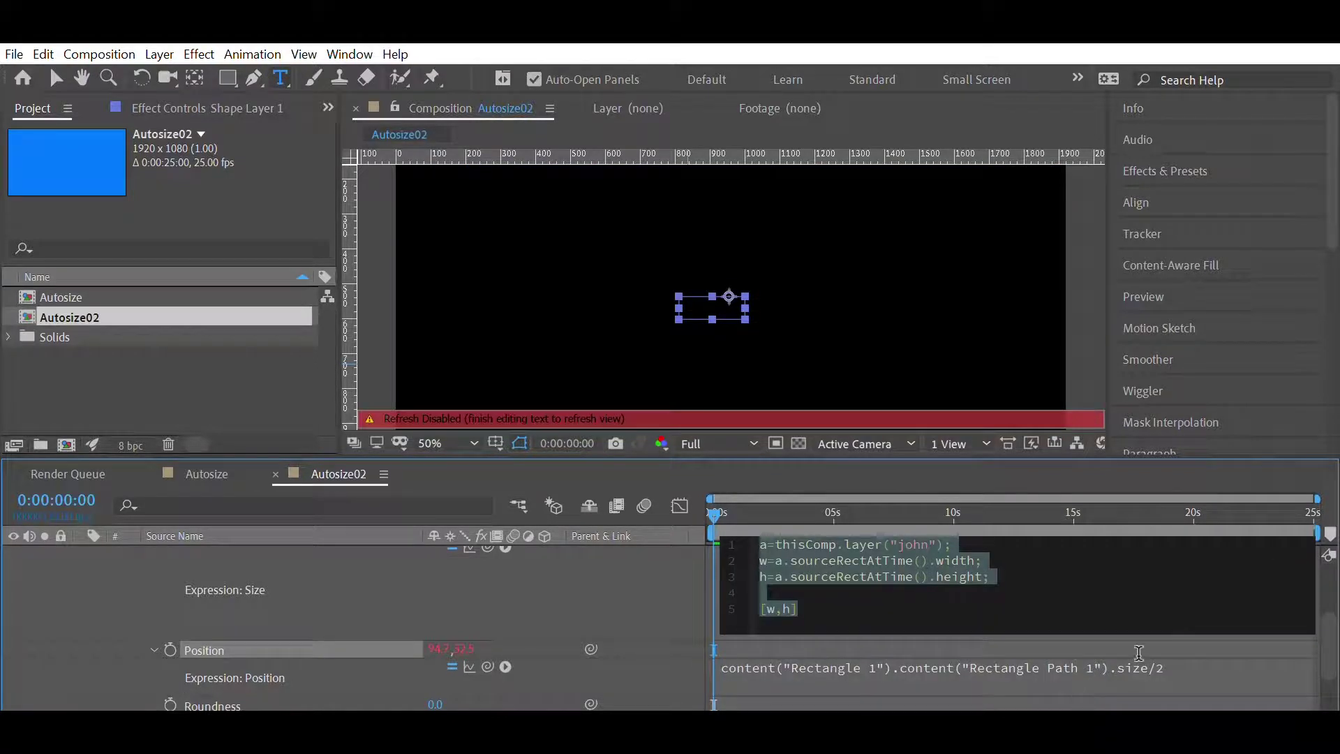
left_click(1145, 629)
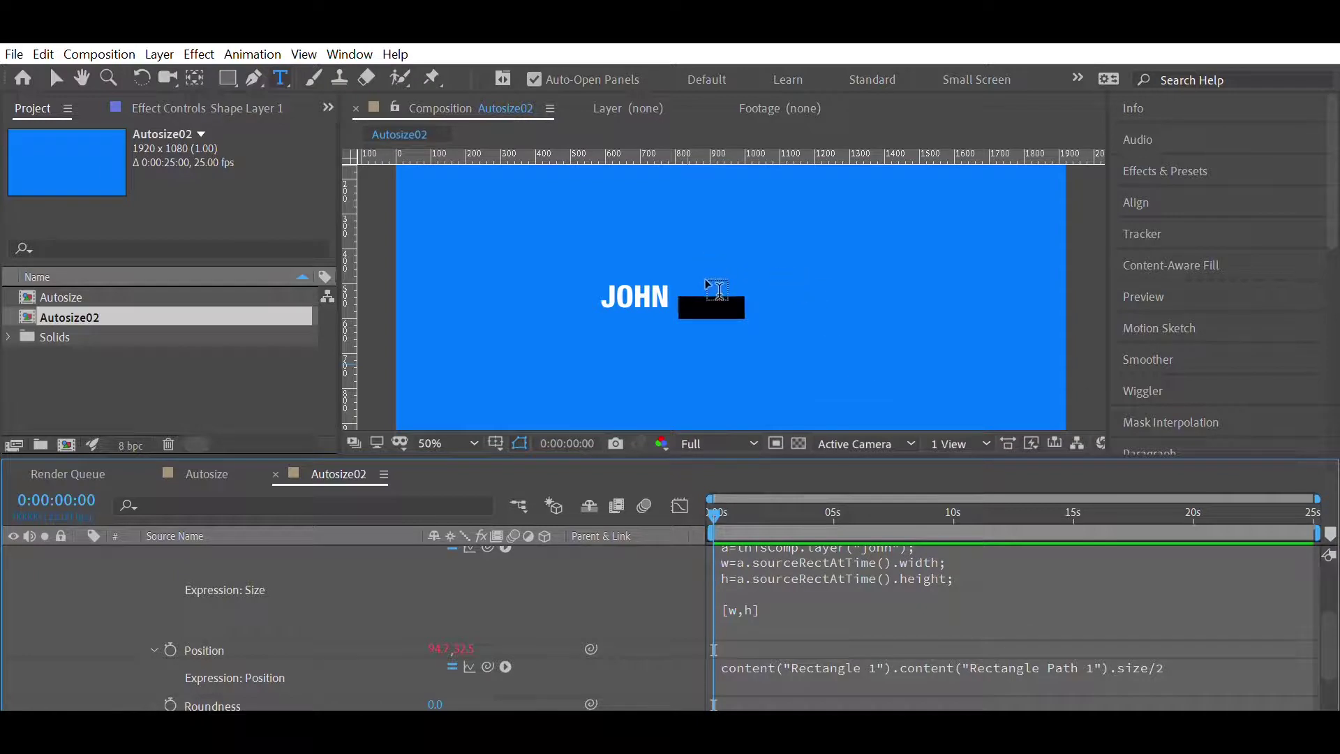
key("v")
left_click(706, 283)
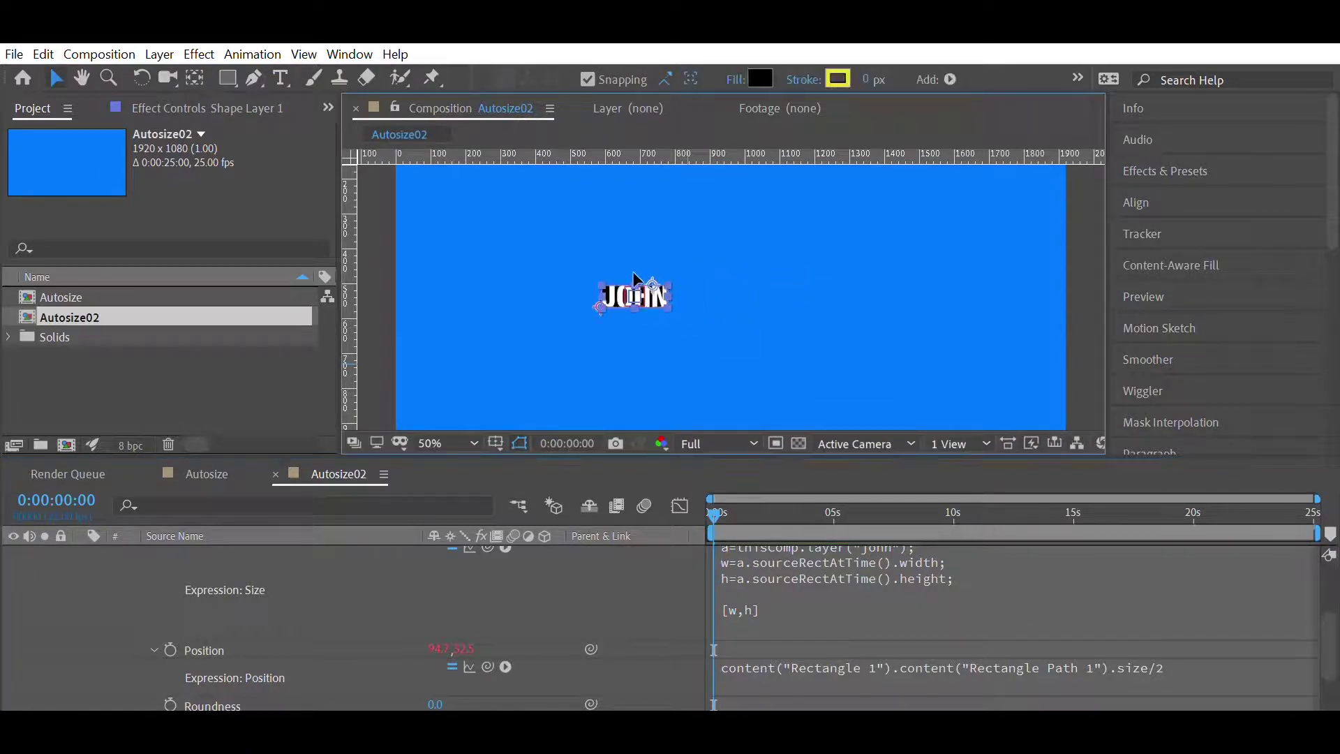
- Retype the name text and parent Shape Layer 1 to the name text layer
scroll(955, 583, "up", 3)
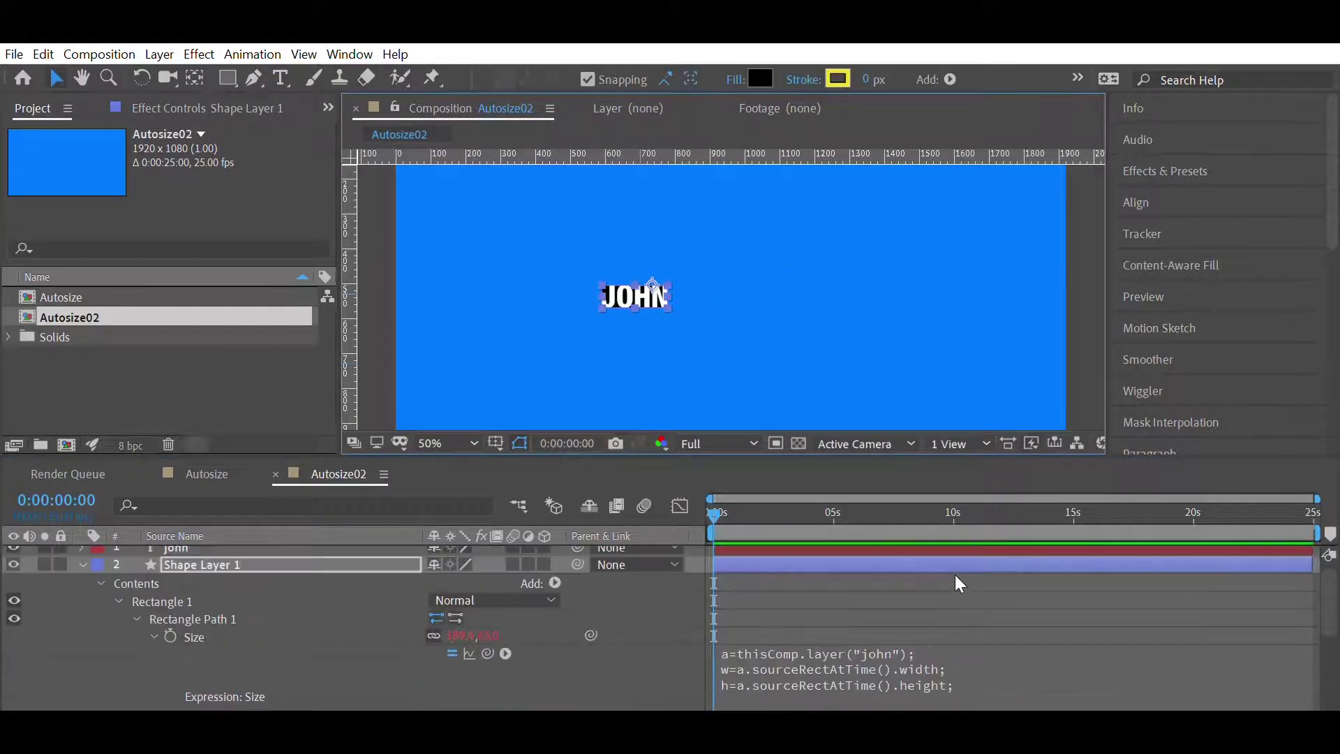
scroll(836, 535, "up", 1)
double_click(837, 547)
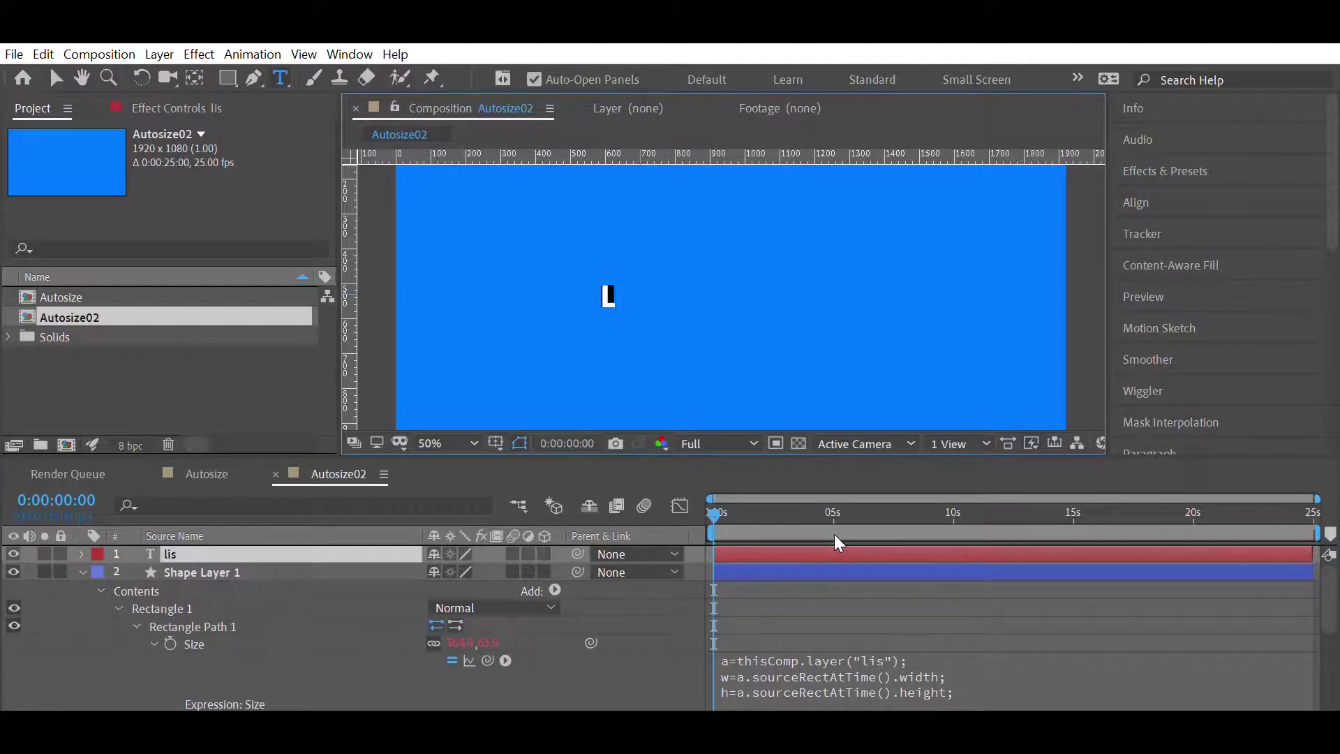
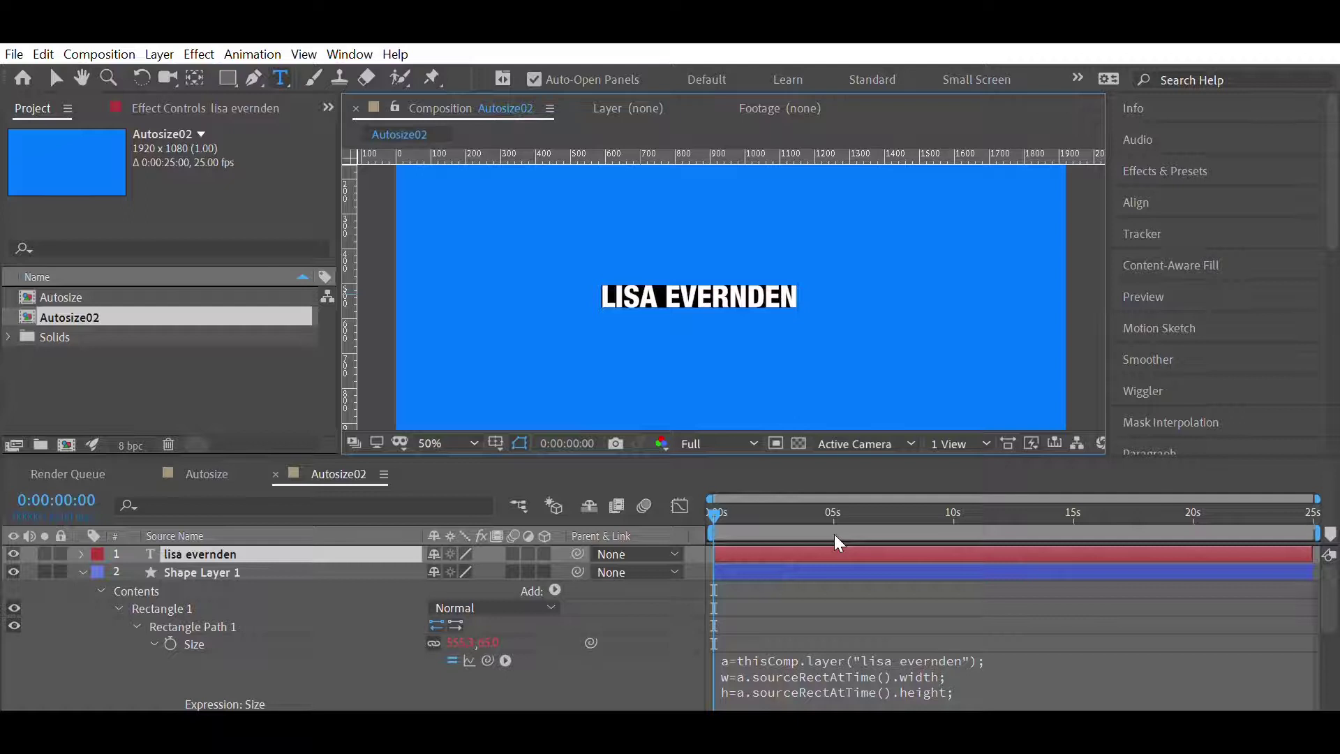
left_click(86, 552)
left_click_drag(578, 572, 312, 532)
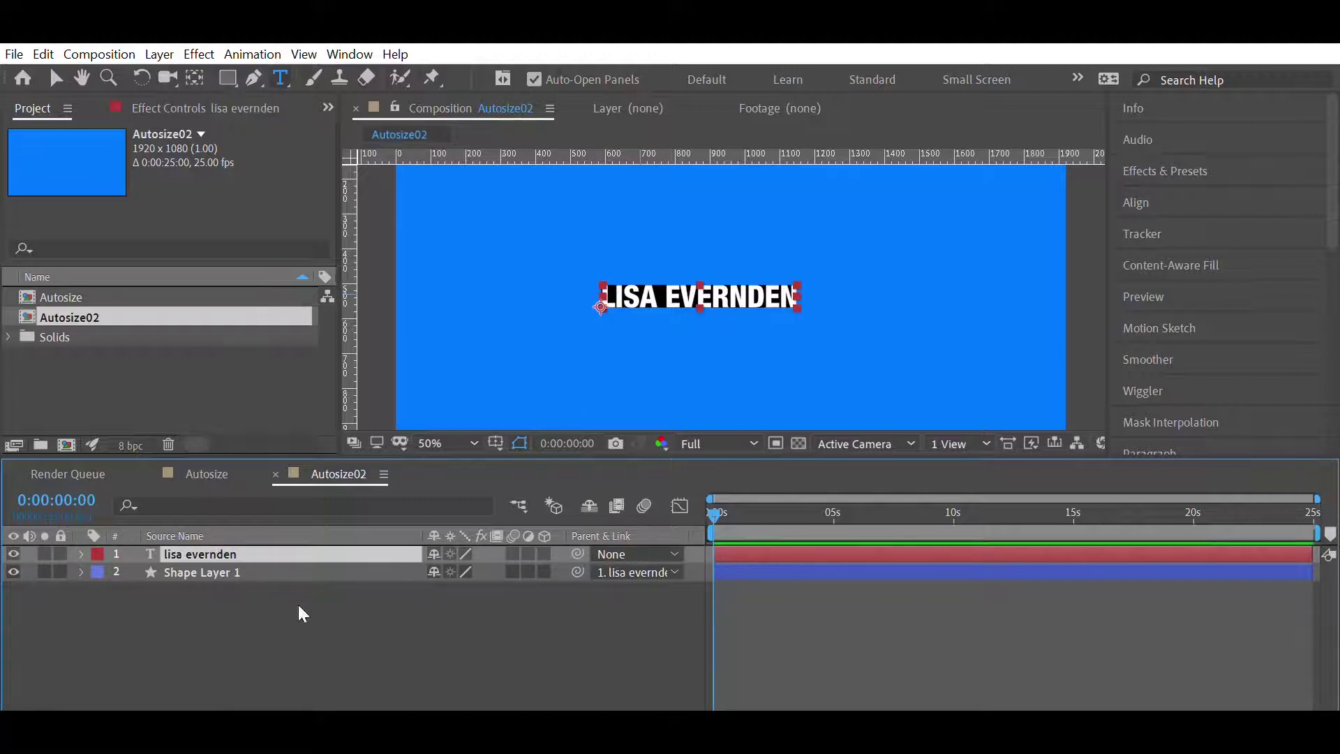
- Move the name text to the lower left of the frame and change it to a two-word name
key("v")
left_click(597, 279)
left_click_drag(597, 279, 461, 328)
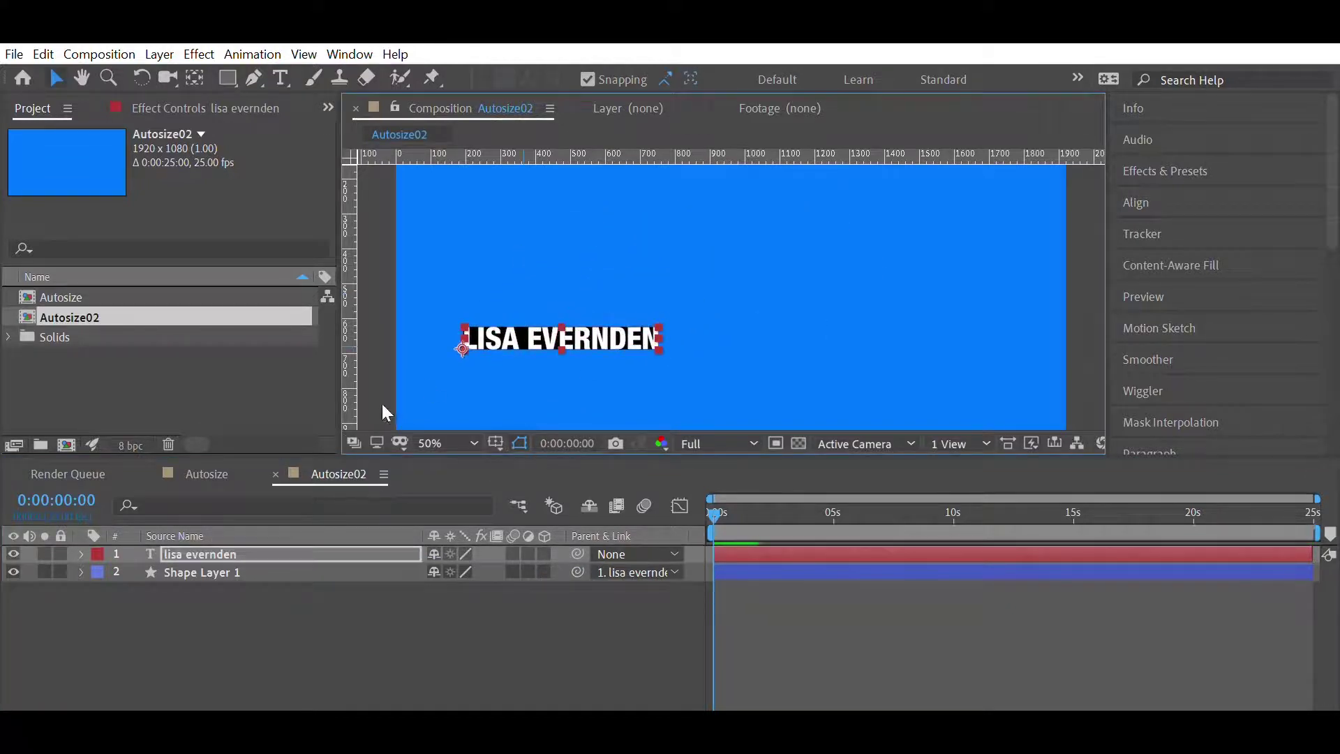
double_click(509, 336)
type("john smith")
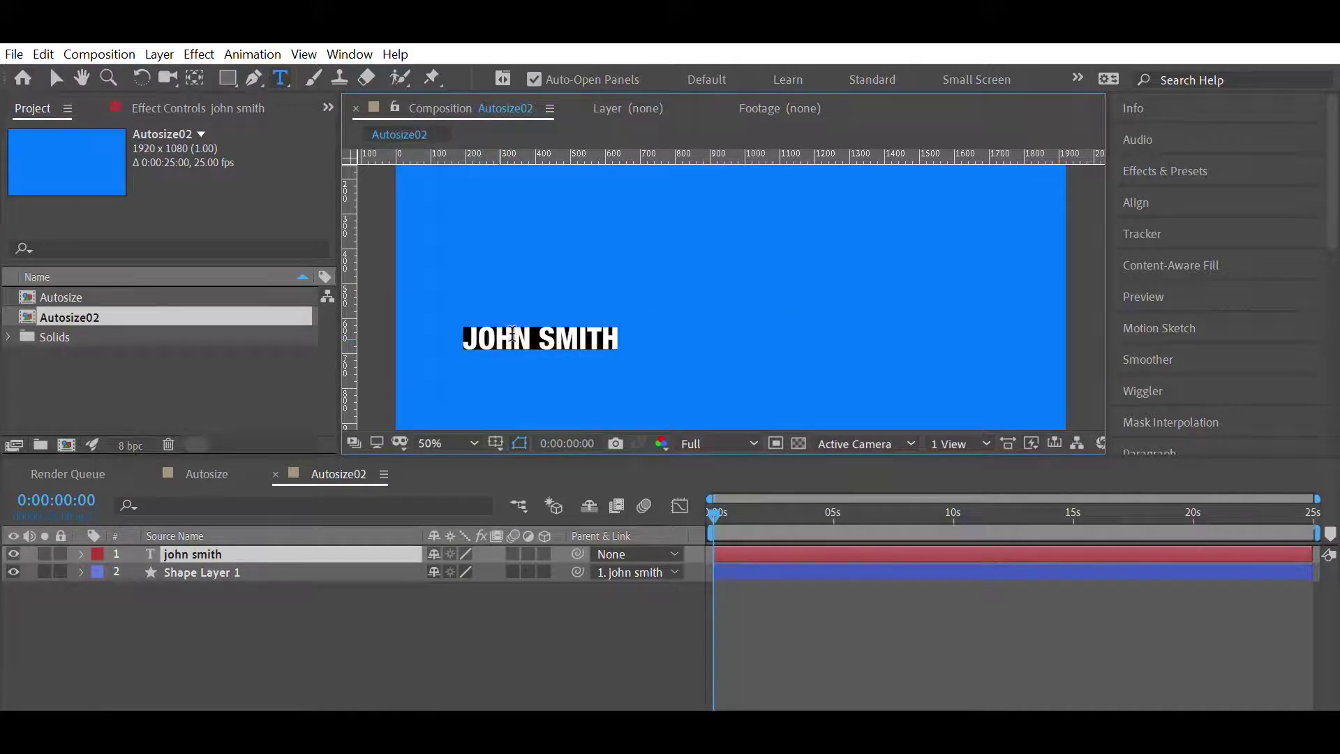
left_click(438, 580)
left_click(239, 571)
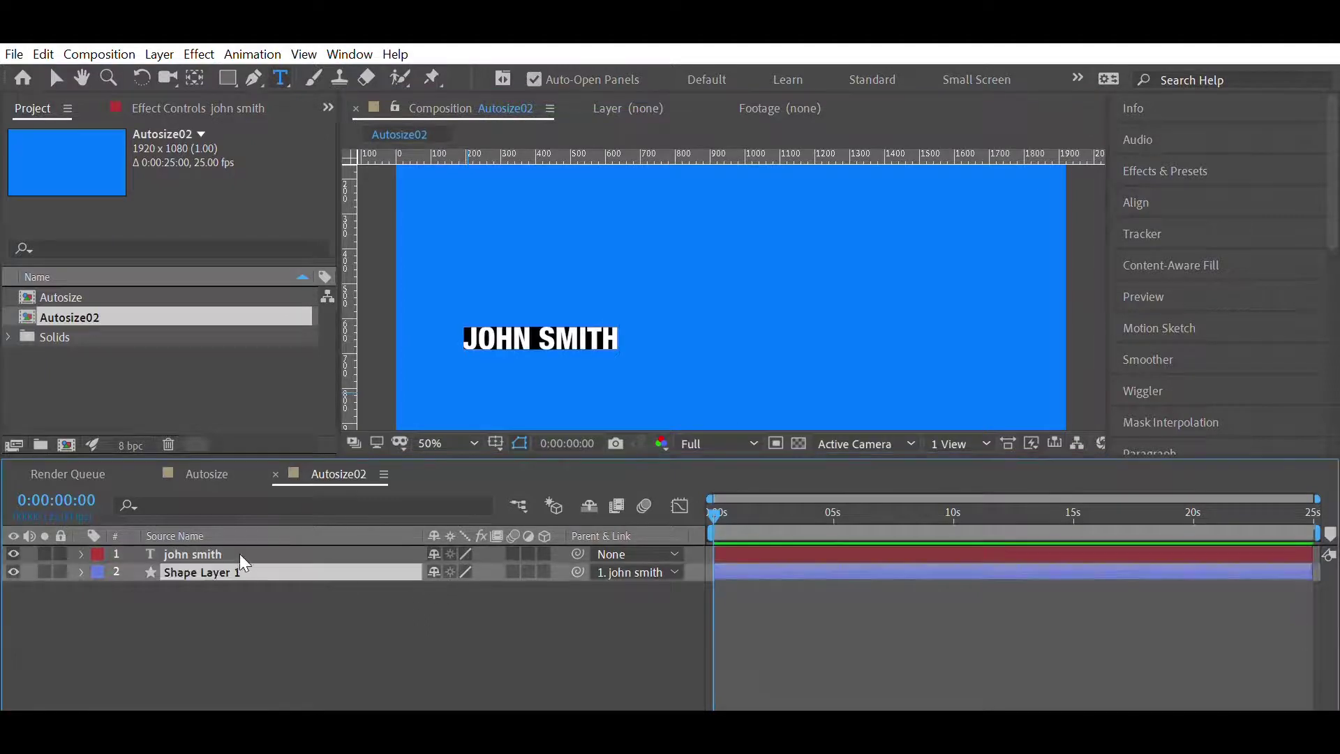
- Try a thicker stroke outline on the box, then undo the stroke width change
left_click(228, 77)
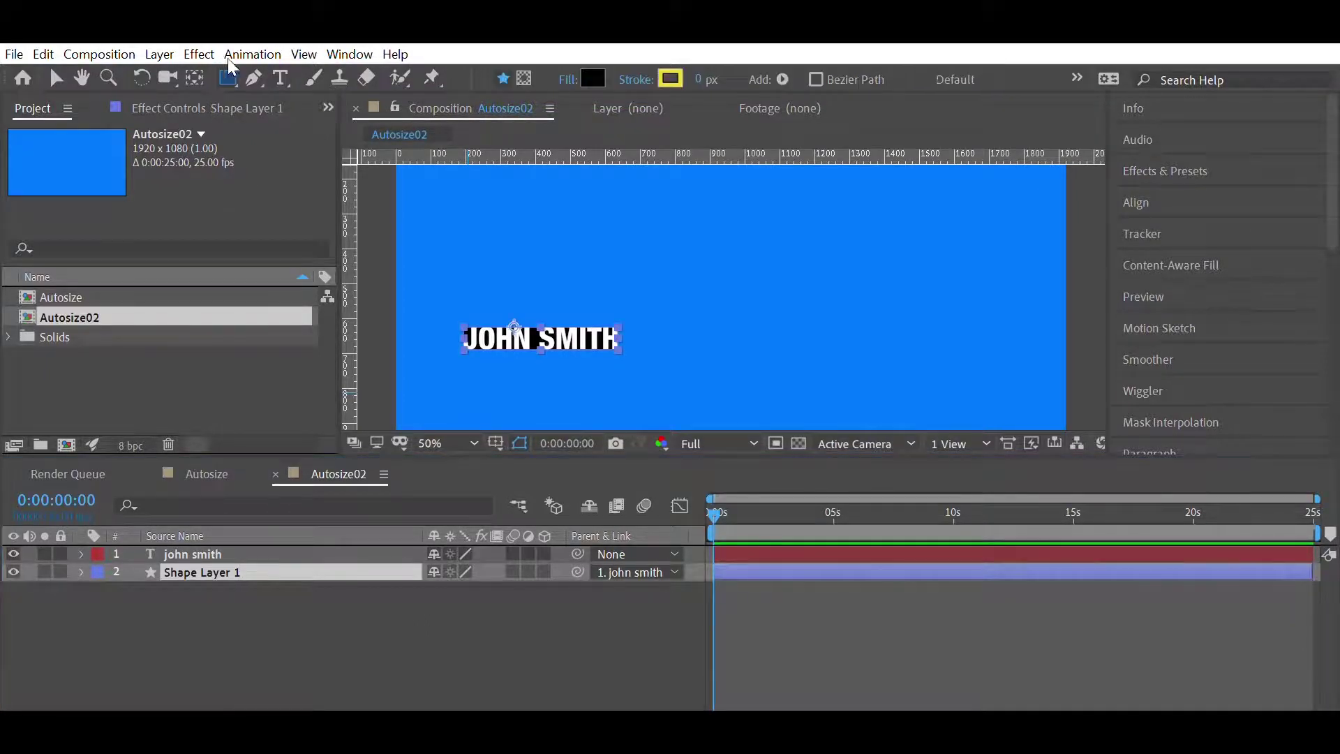
left_click_drag(699, 78, 738, 60)
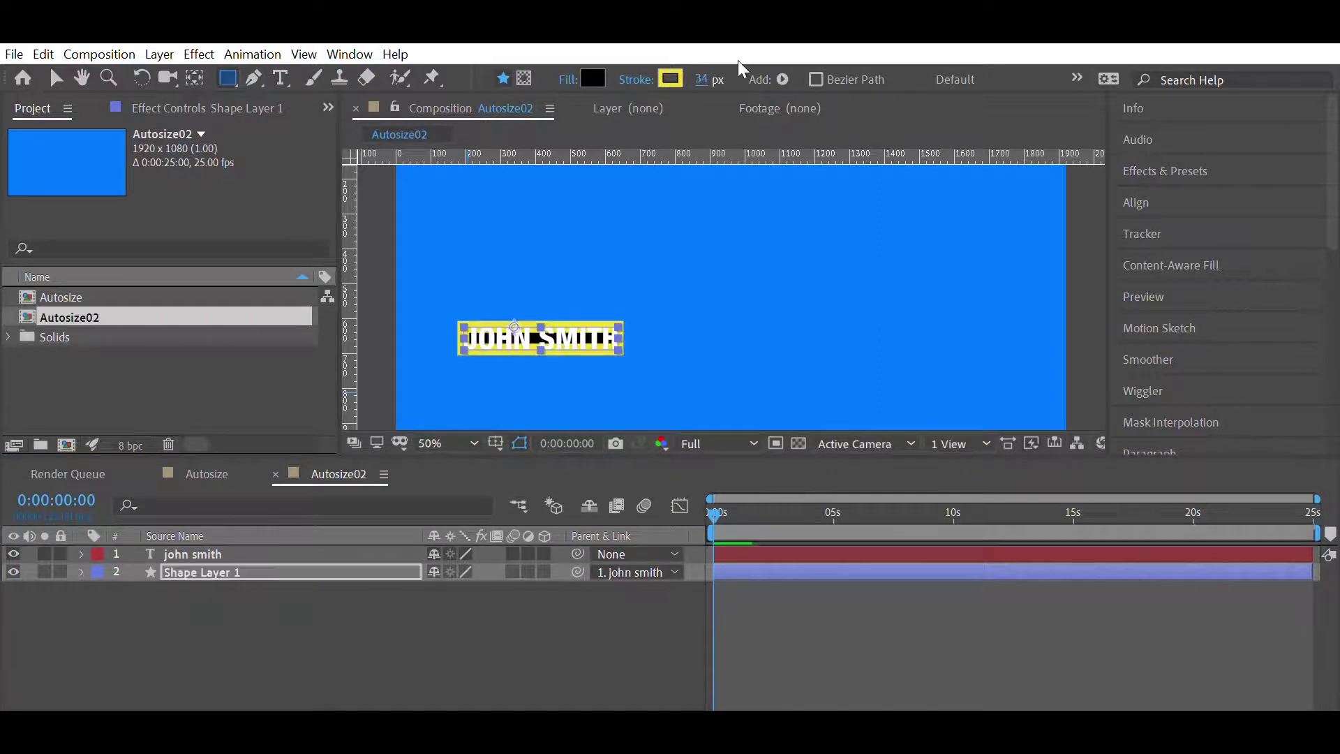
left_click(327, 500)
key("ctrl+z")
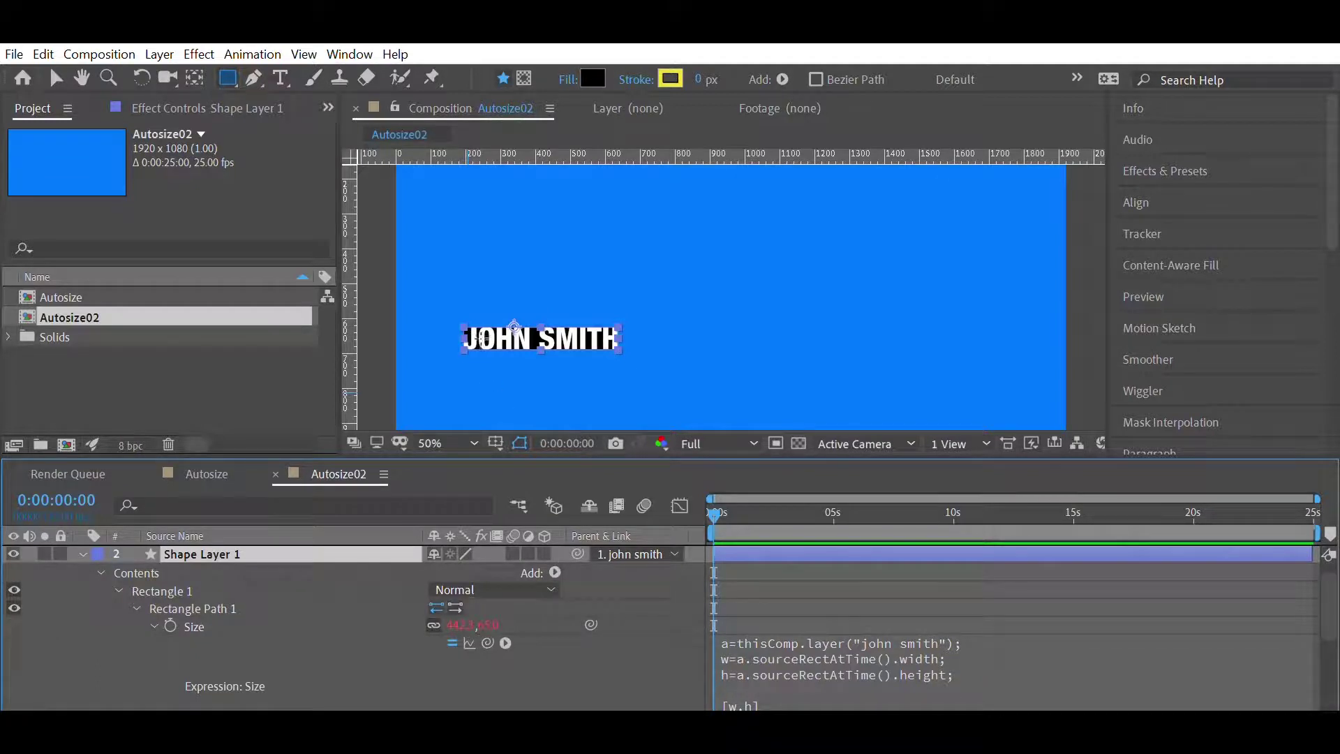
- Set the Offset Paths 1 Amount to 18 to pad the box, then collapse the layer
scroll(218, 637, "down", 5)
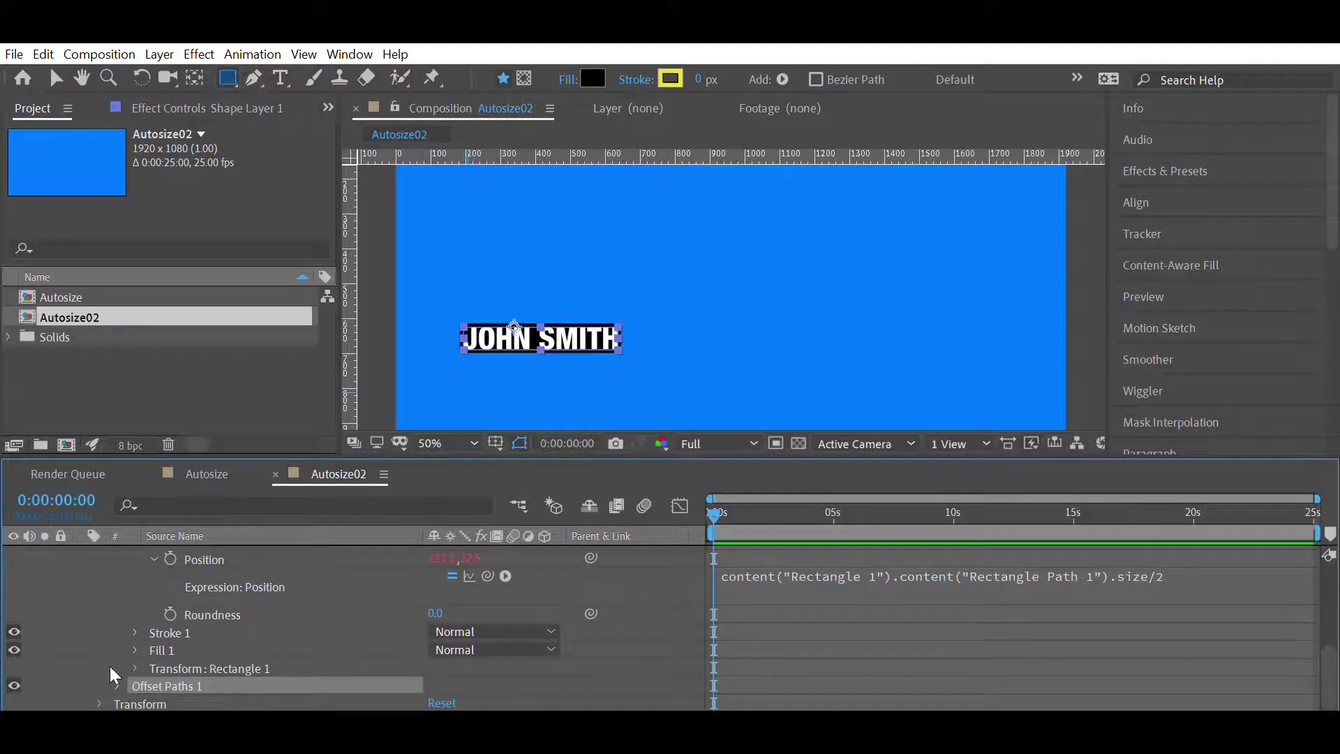
left_click(117, 685)
left_click(487, 622)
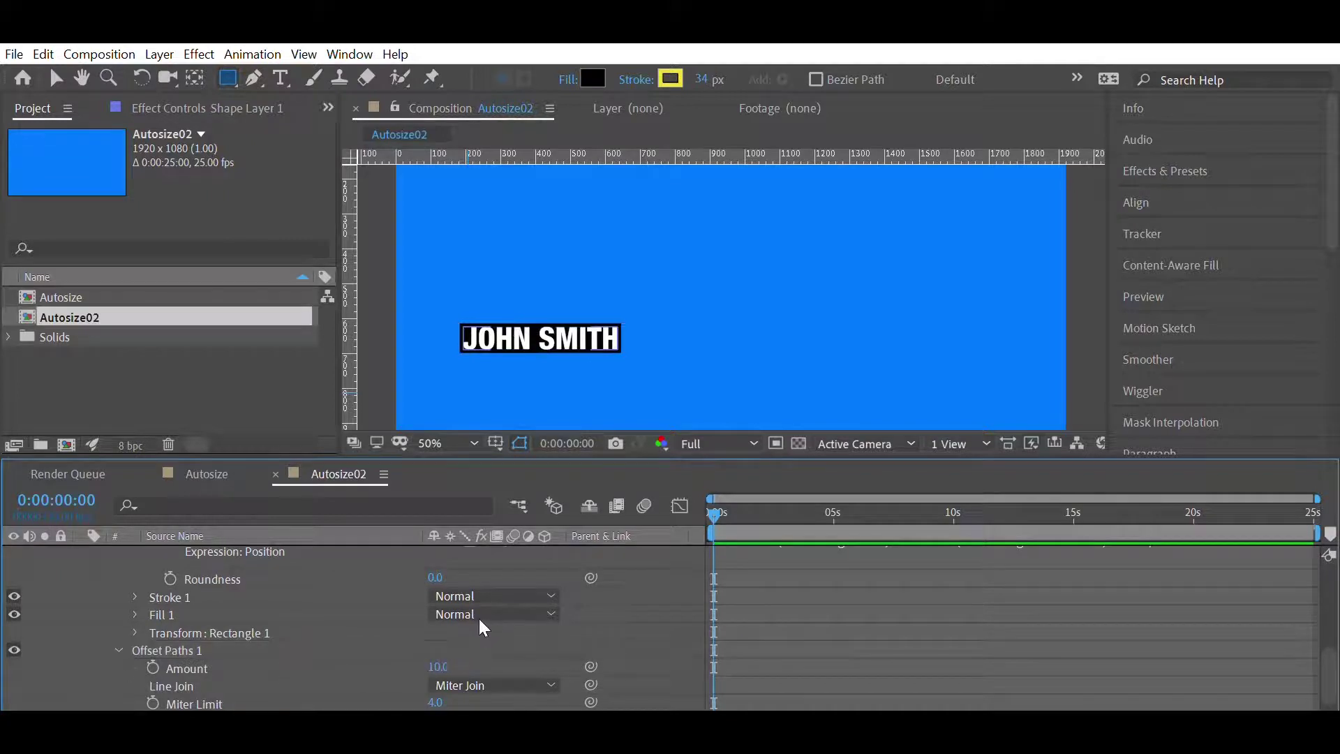
left_click_drag(439, 667, 458, 646)
left_click(439, 606)
scroll(192, 575, "up", 3)
scroll(192, 574, "up", 3)
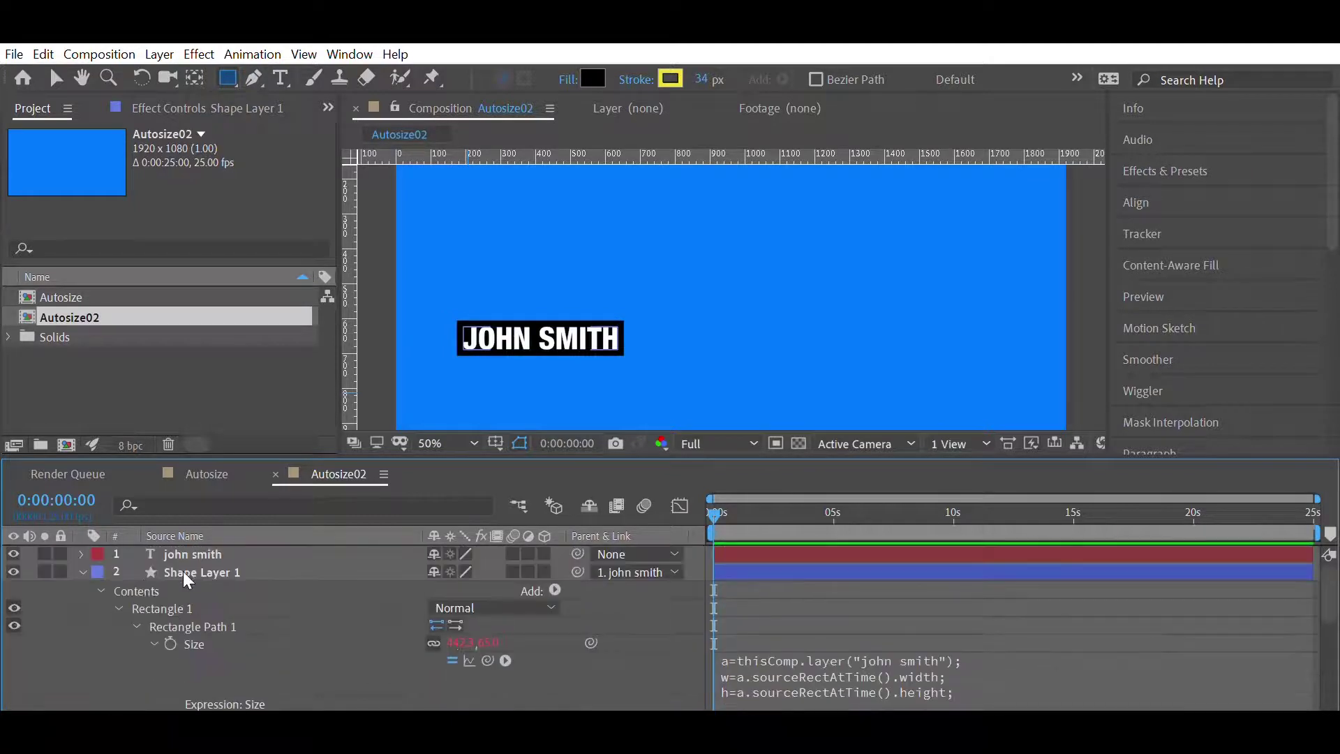
left_click(81, 567)
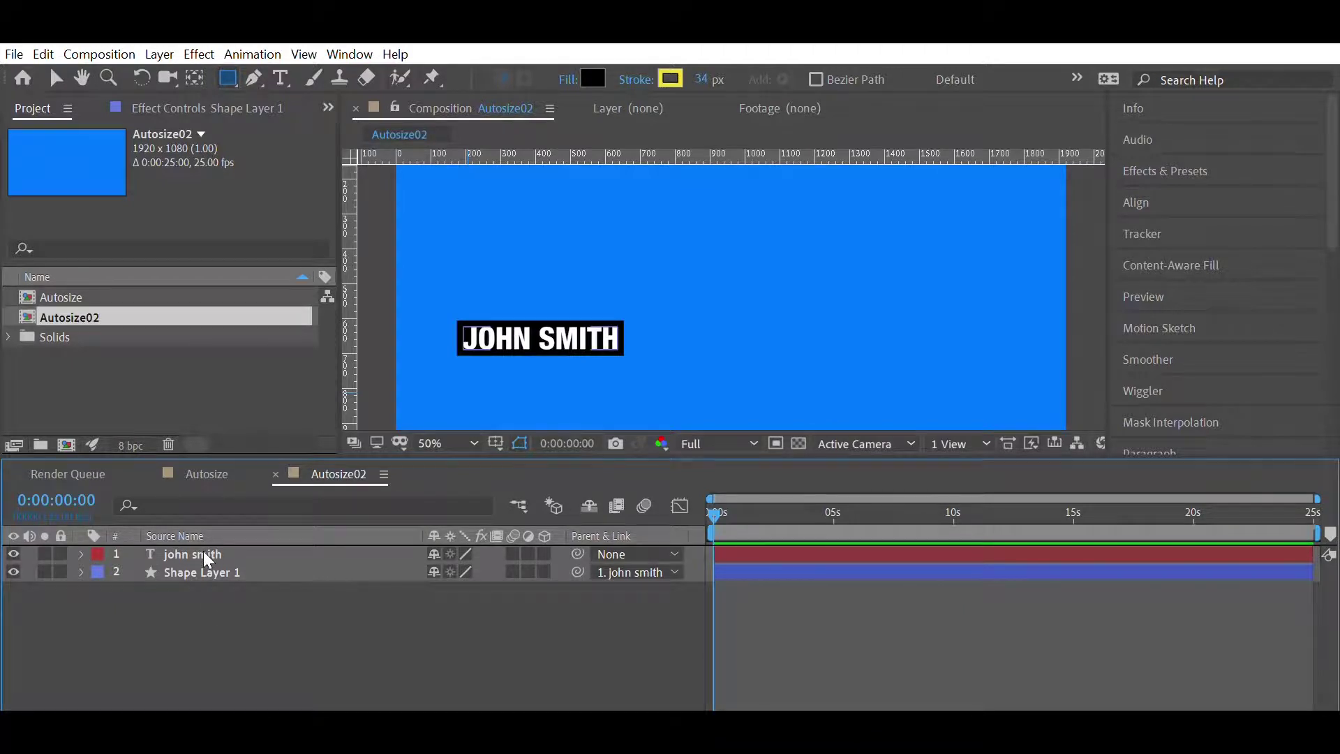
- Duplicate the name and box layers, reorder the copies, and nudge the copied name below the original
key("ctrl+a")
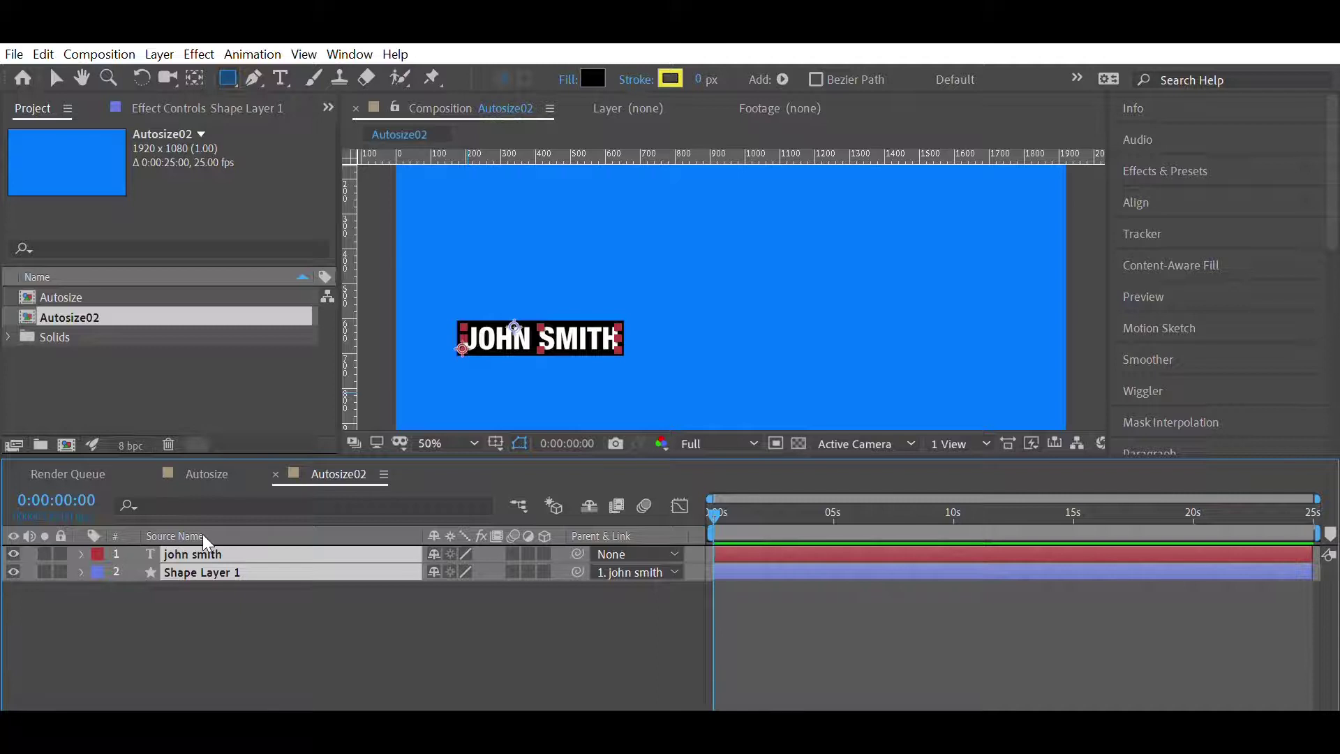
key("ctrl+d")
left_click_drag(197, 565, 203, 551)
left_click(191, 589)
left_click(187, 546)
key("shift+Down")
key("shift+Down")
key("shift+Down")
key("shift+Down")
key("shift+Down")
key("shift+Down")
key("shift+Down")
key("shift+Down")
key("shift+Down")
key("shift+Down")
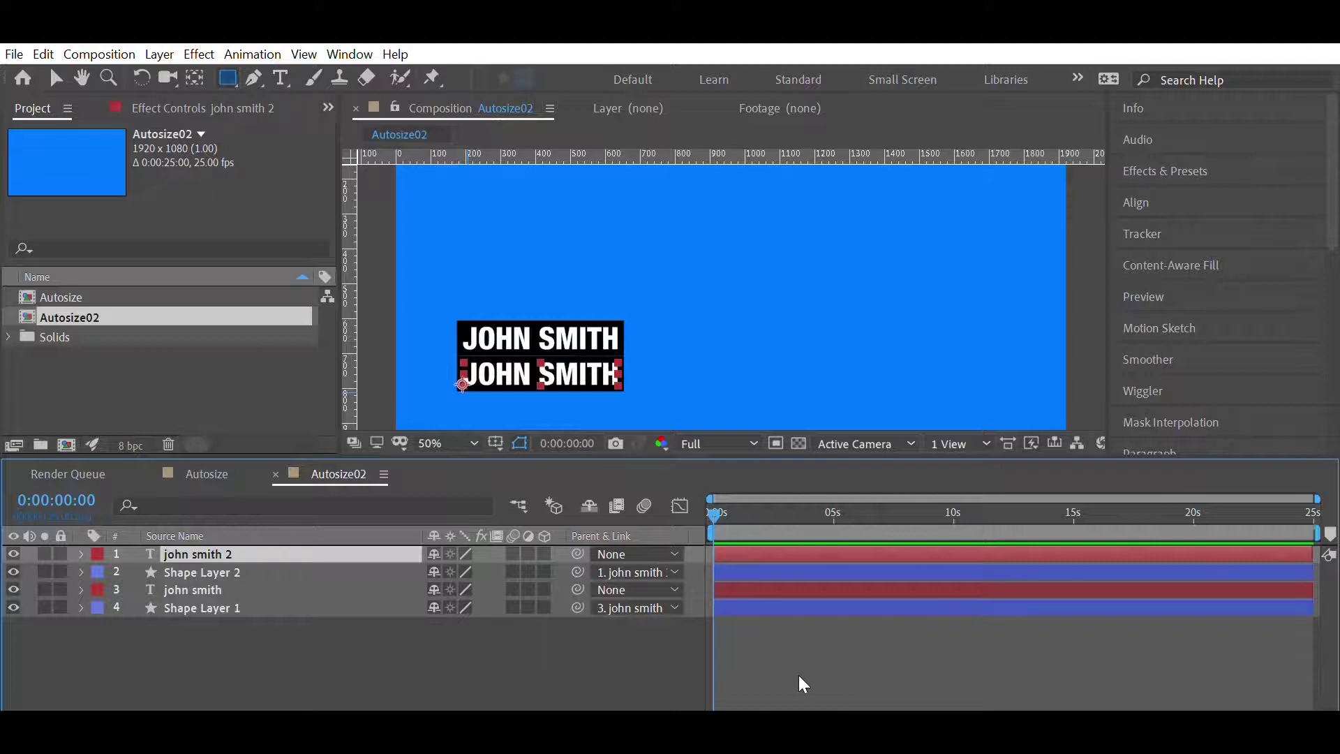
- Reduce the copied name's font size to 53 px and select its box layer
scroll(1264, 354, "down", 3)
scroll(1240, 363, "down", 3)
left_click_drag(1147, 355, 1126, 346)
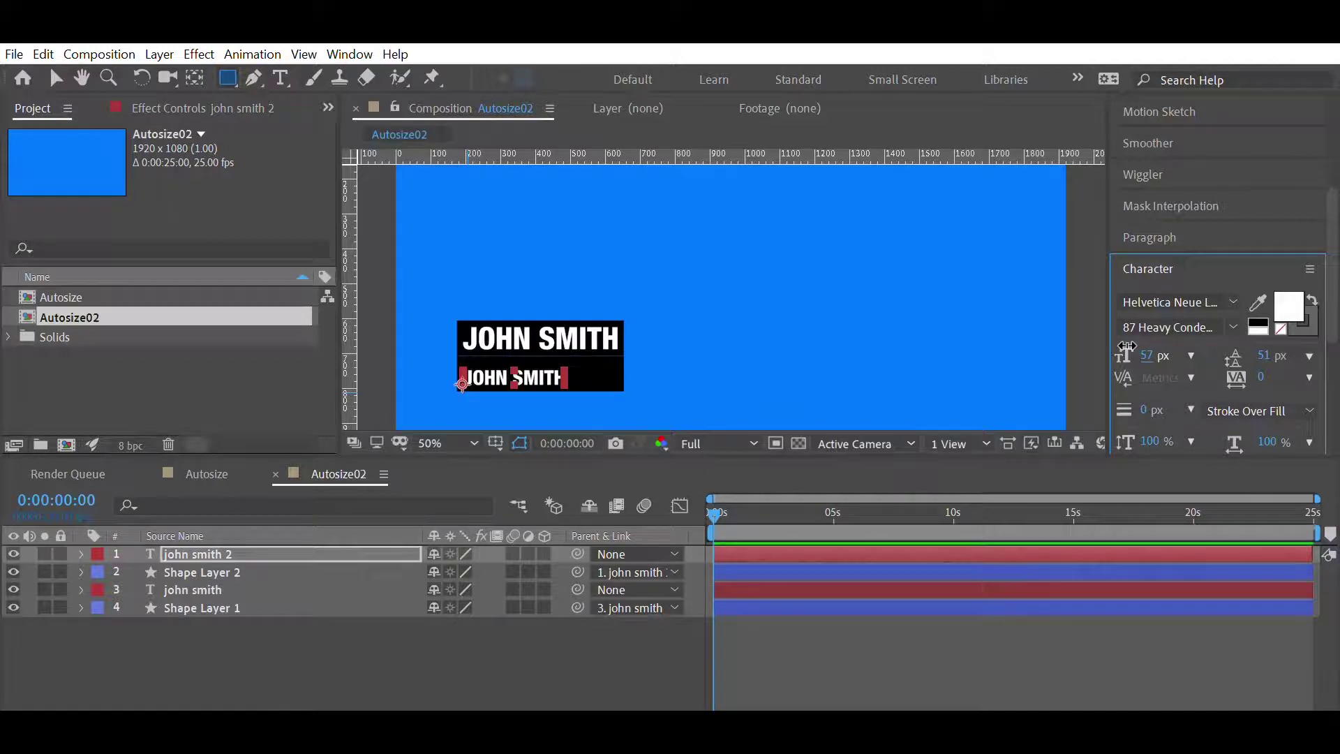
left_click_drag(1127, 346, 1123, 347)
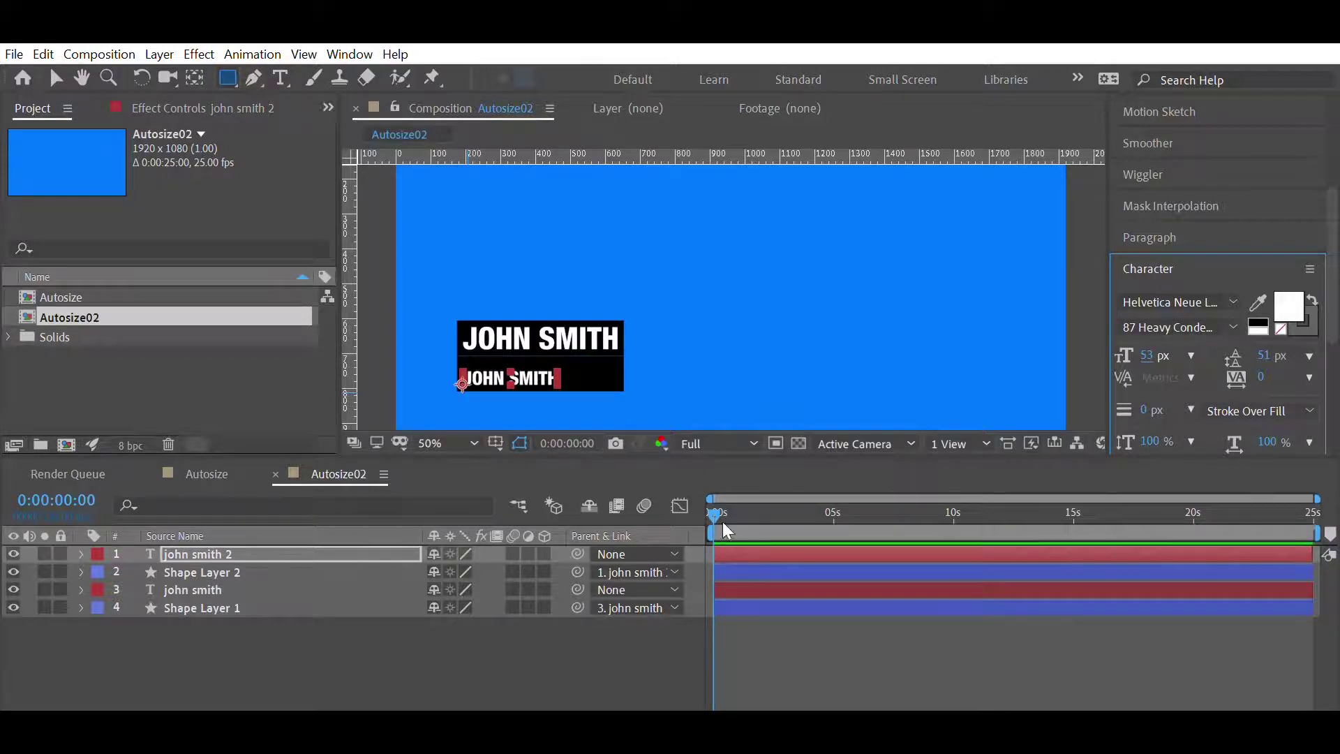
left_click(235, 566)
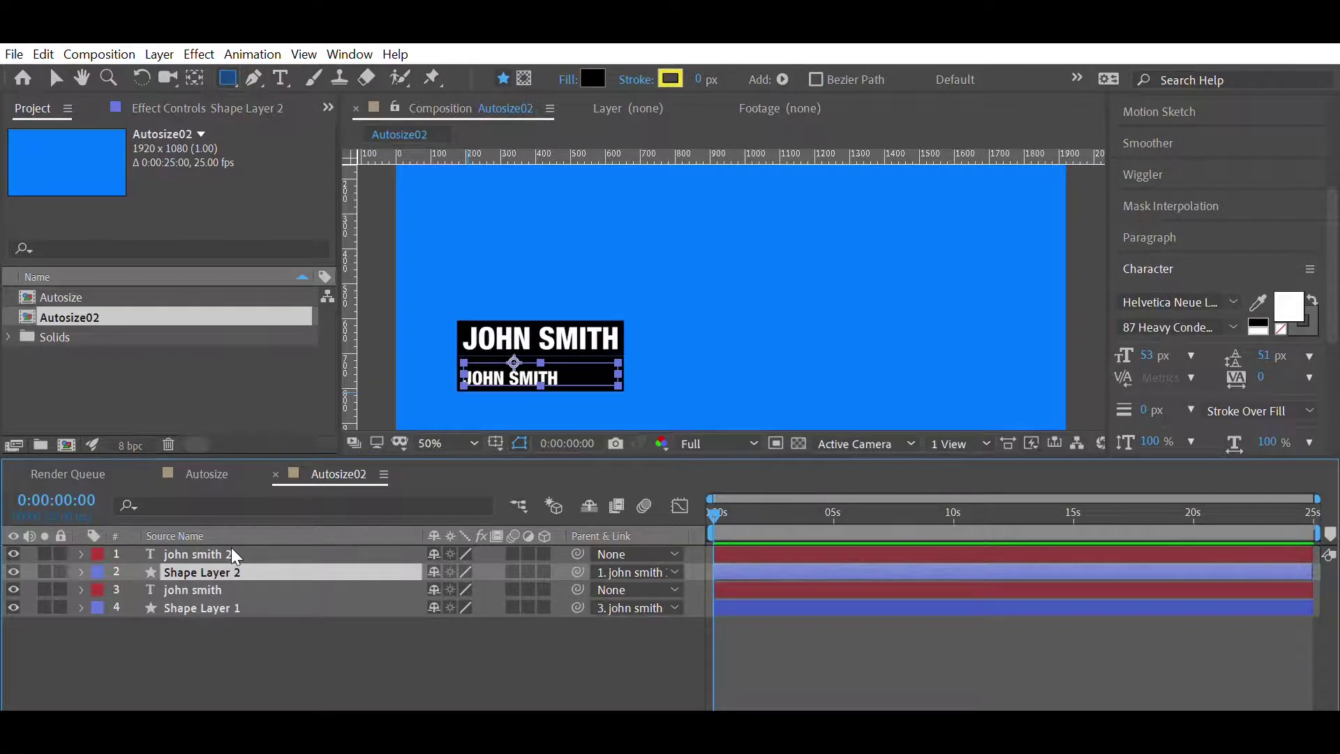
- Point the copied box's Size expression at the duplicated text layer by appending '2'
key("e")
key("e")
left_click(938, 650)
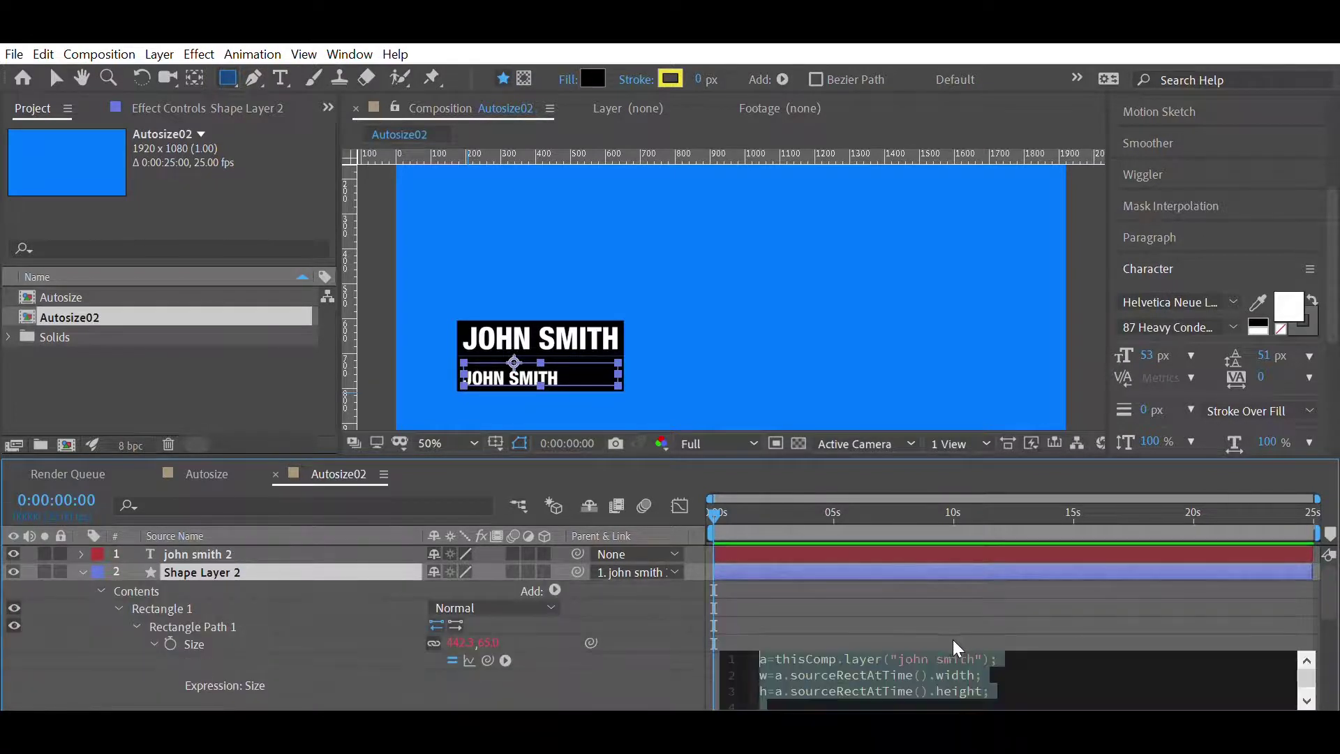
type("2")
left_click(970, 605)
scroll(993, 618, "down", 2)
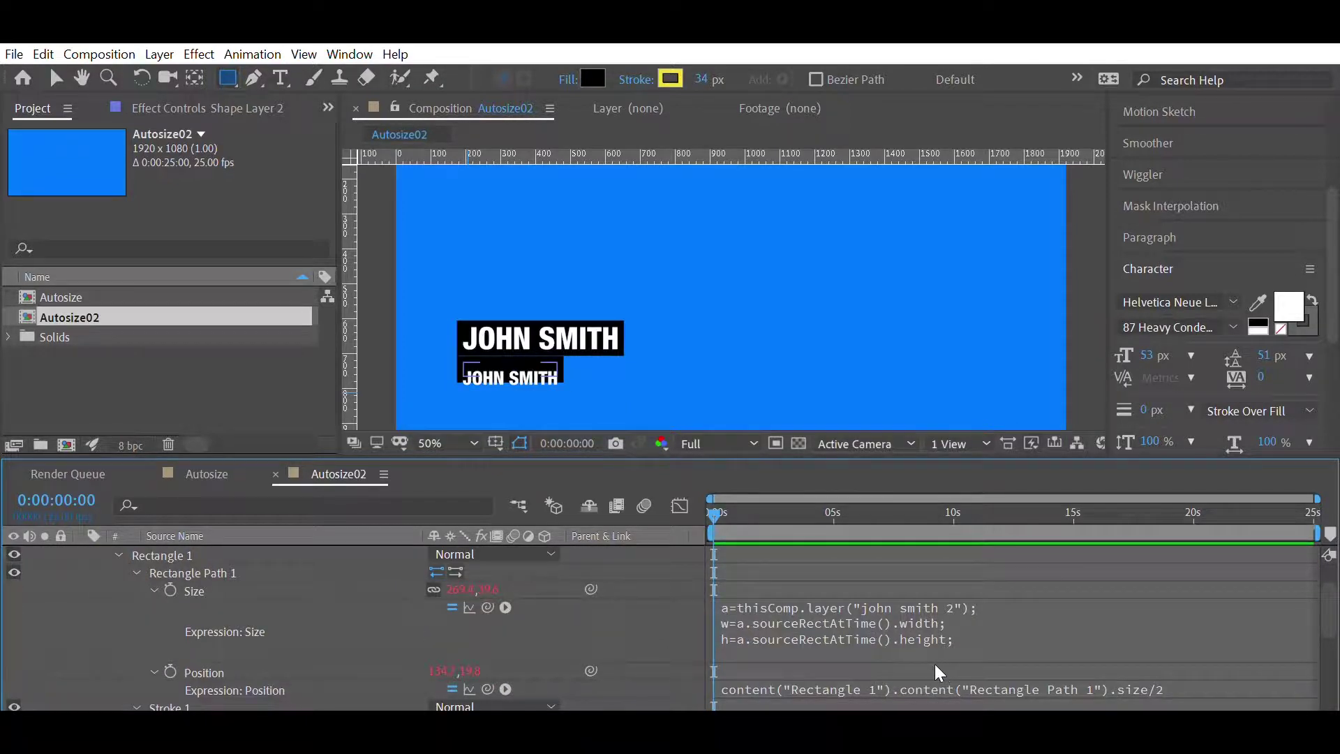
scroll(935, 664, "up", 1)
- Align the second black box's left edge with the first, and move the second name up beneath it
key("shift+Left")
key("shift+Left")
key("shift+Left")
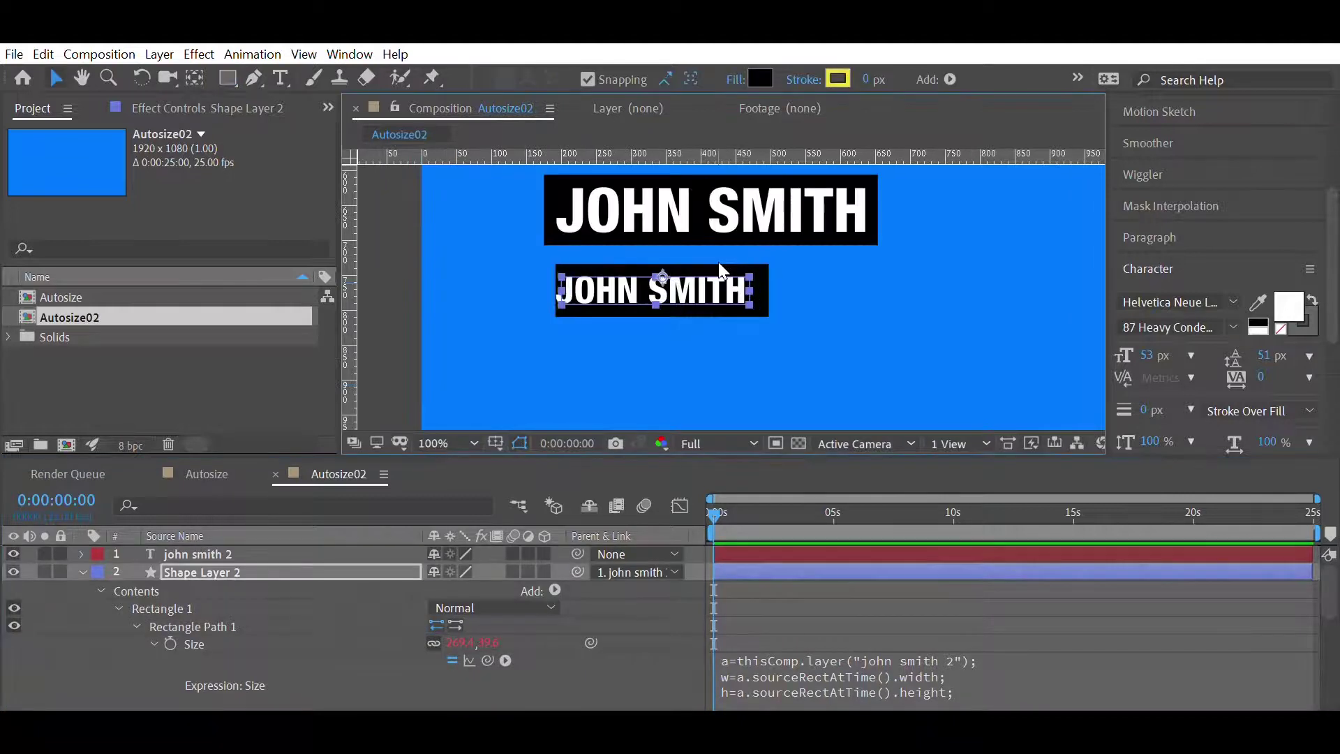
key("shift+Left")
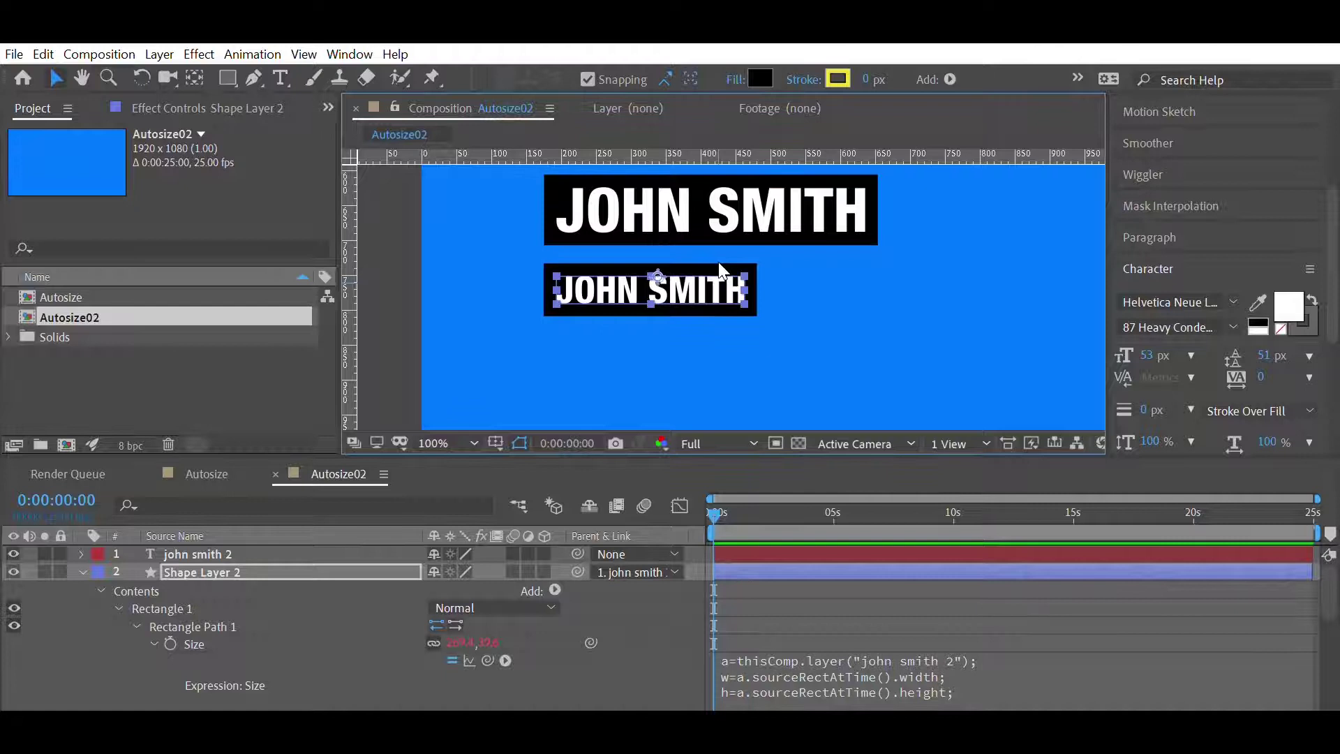
left_click(217, 544)
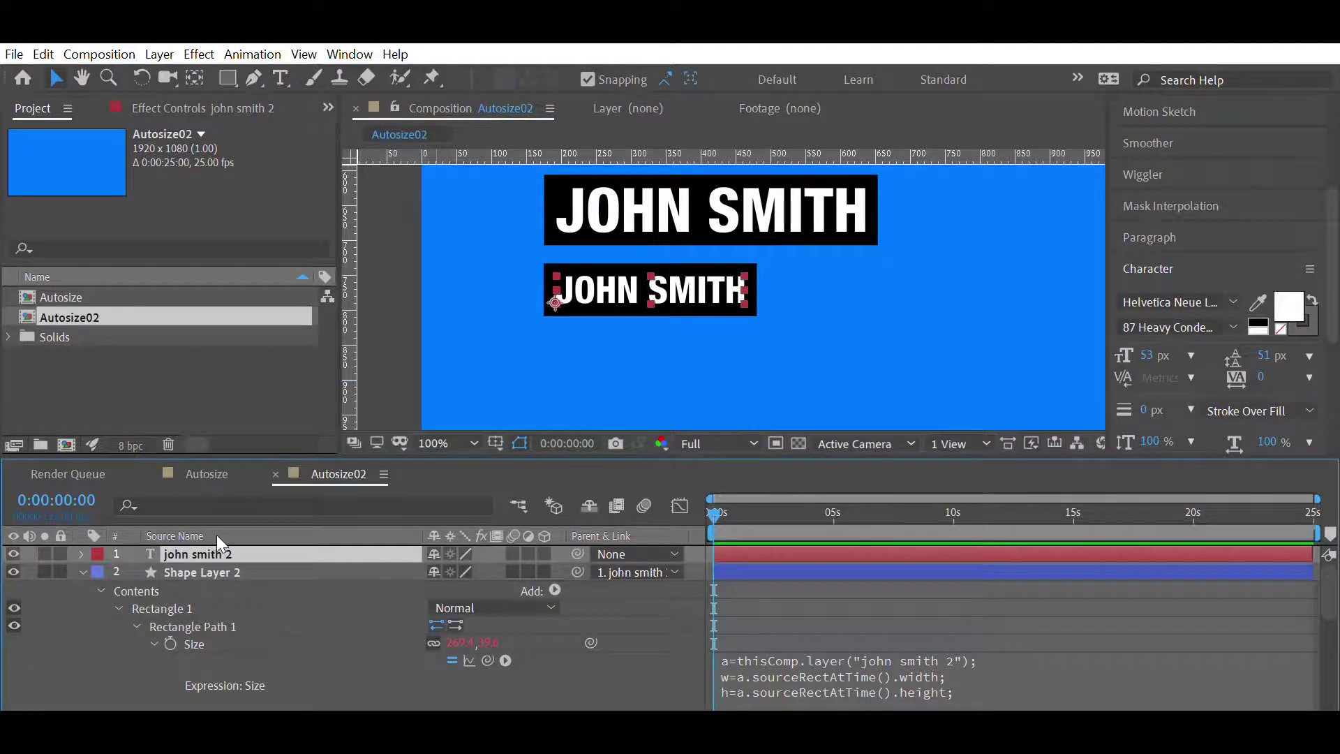
key("shift+Up")
key("Up")
key("Up")
key("Up")
key("Up")
key("Up")
key("Up")
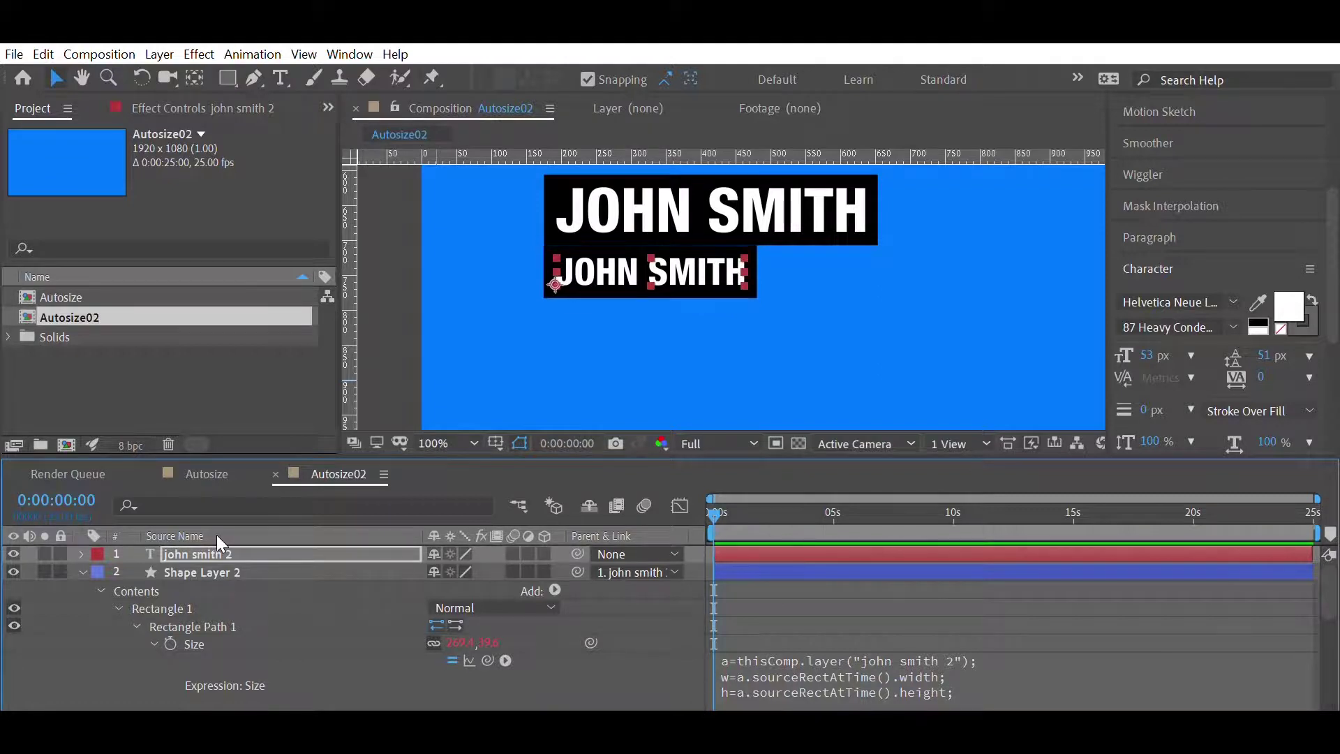
double_click(217, 536)
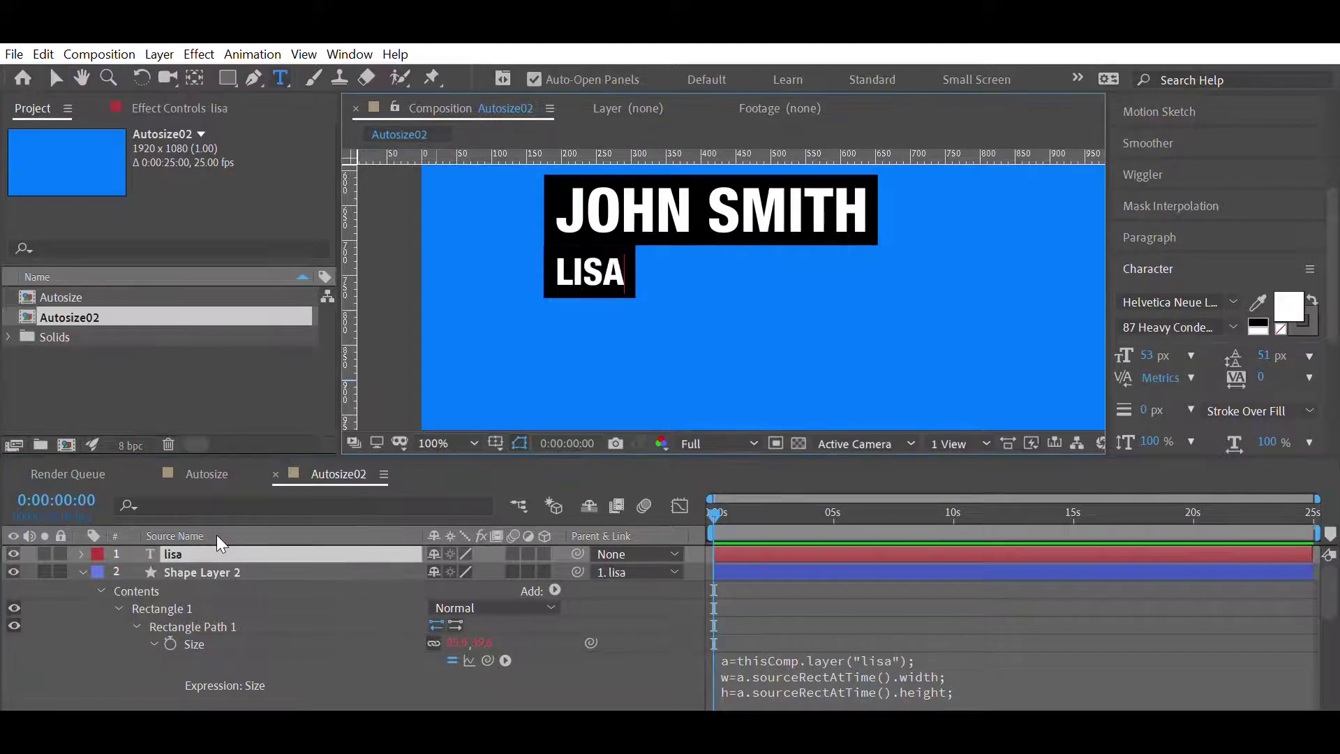
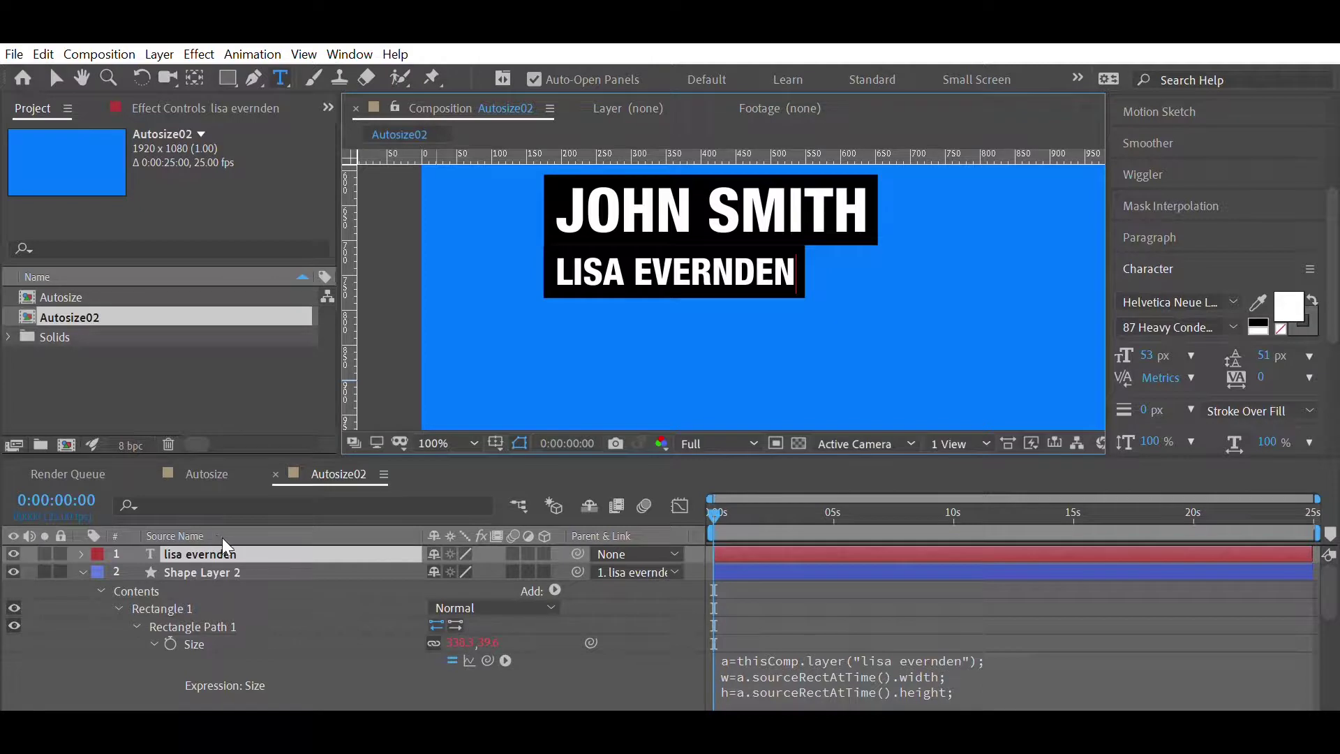
left_click(888, 577)
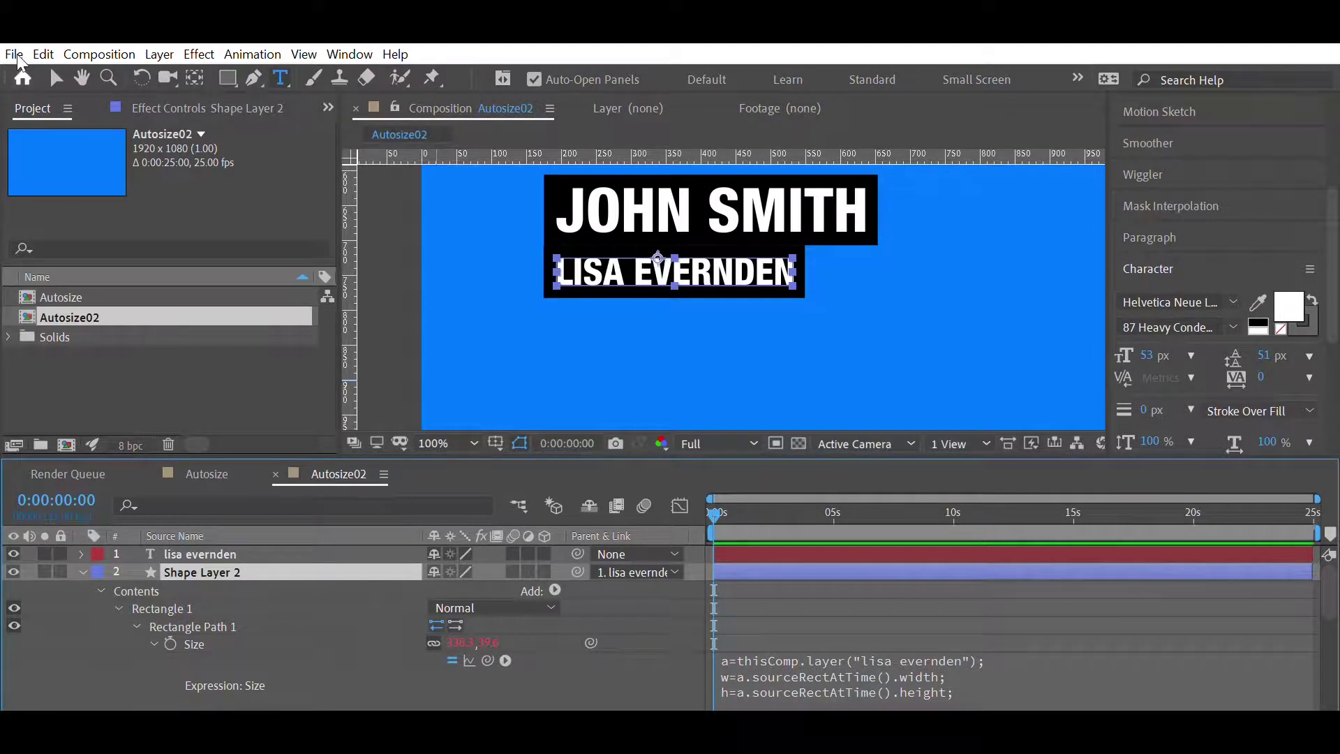
left_click(56, 78)
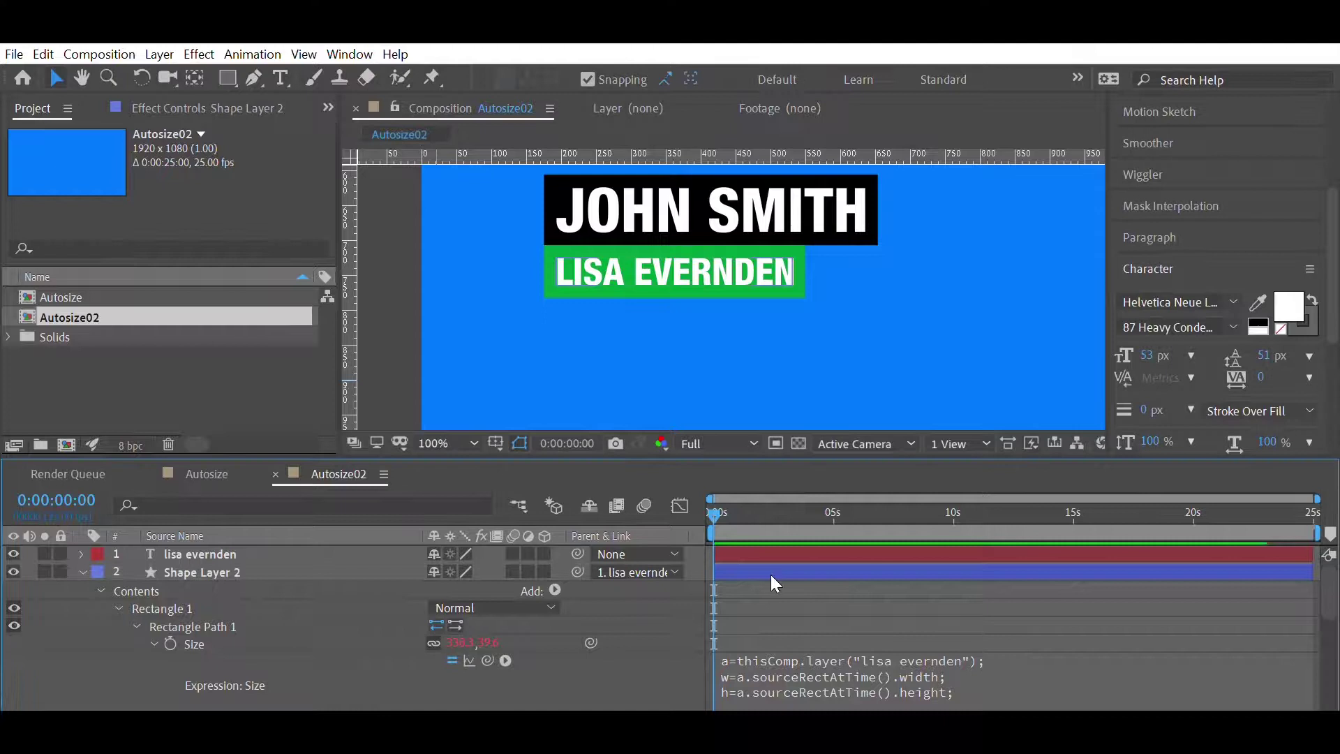
left_click(83, 571)
left_click(190, 570)
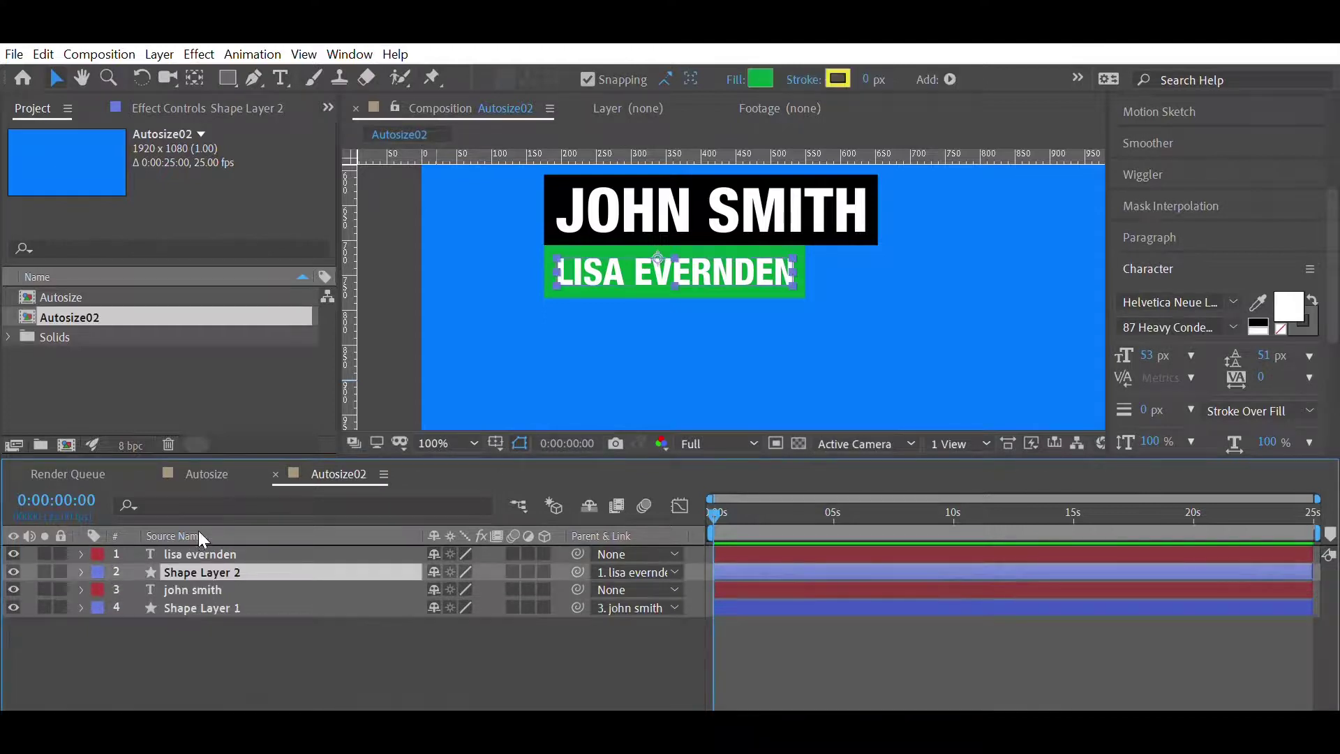
left_click(198, 550, "ctrl")
key("ctrl+d")
left_click_drag(196, 558, 202, 545)
key("ctrl+Down")
key("ctrl+Up")
key("ctrl+Up")
key("ctrl+Down")
key("e")
key("e")
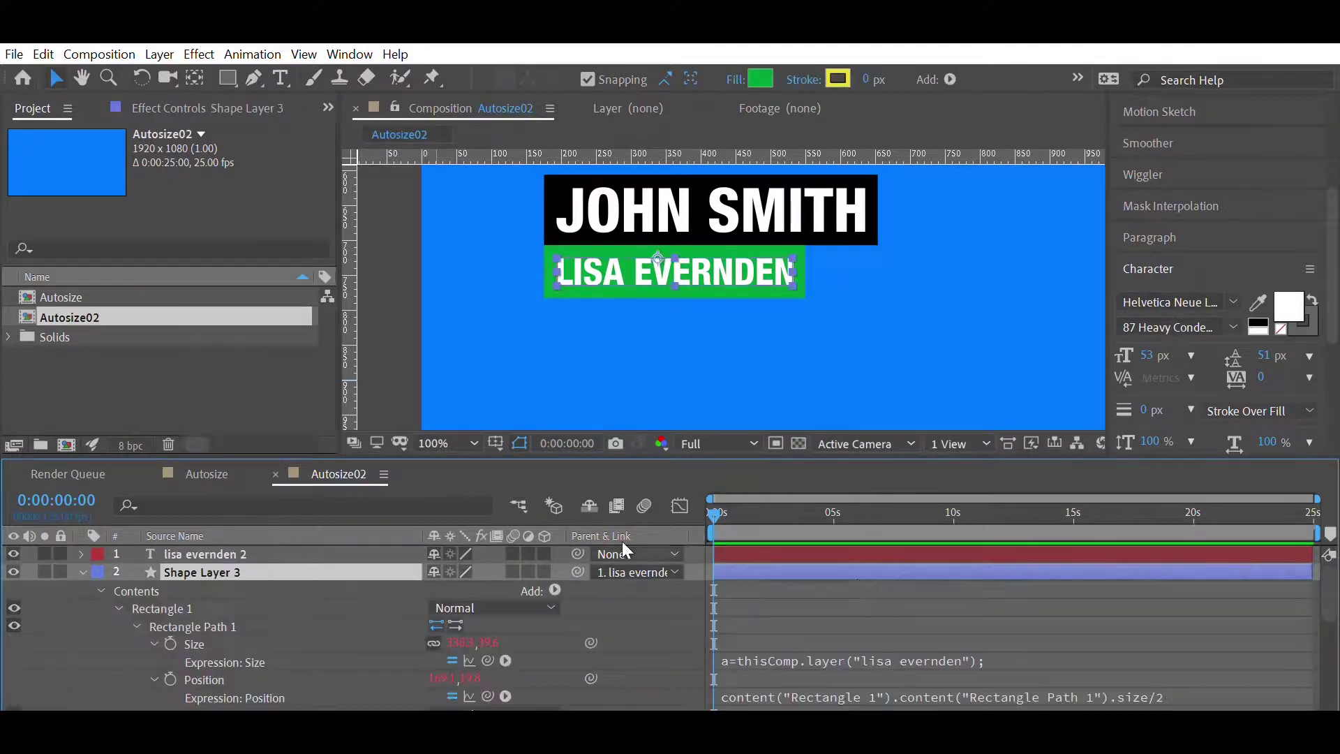
left_click(970, 656)
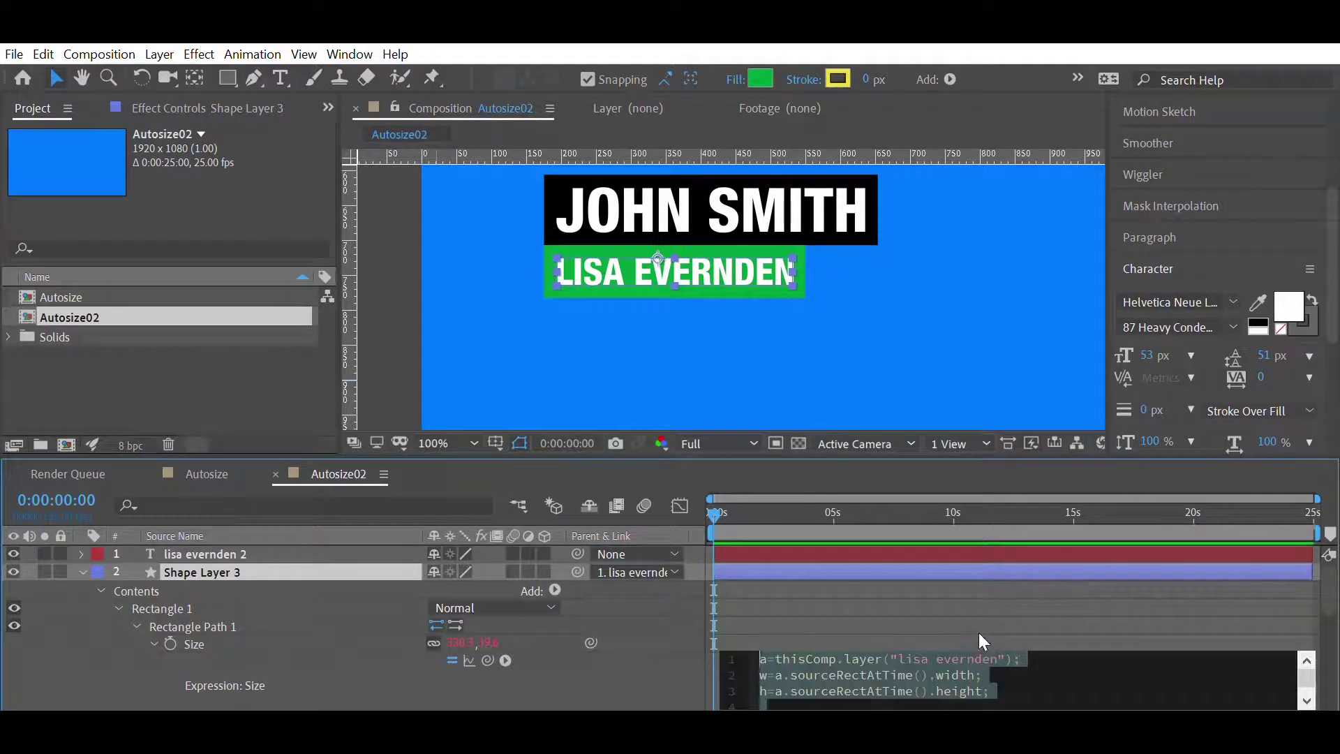
left_click(1003, 657)
type("2")
left_click(987, 600)
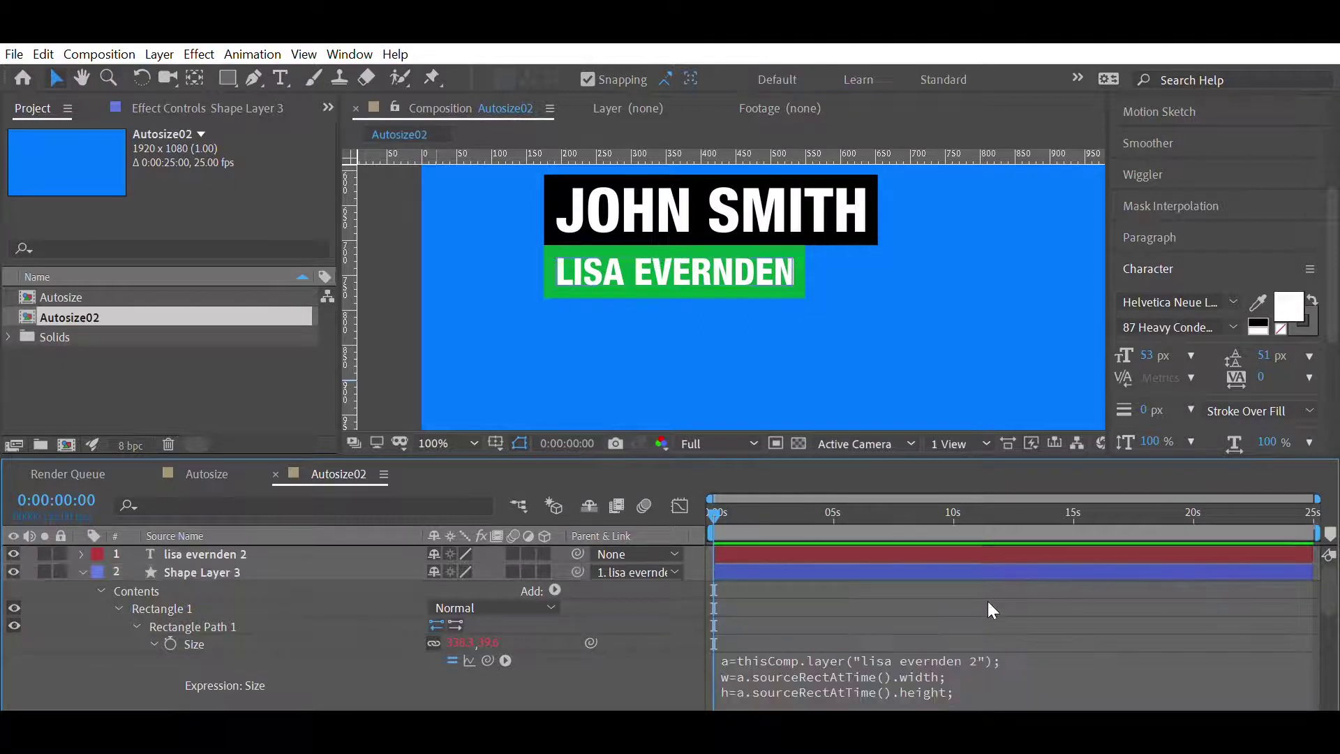
left_click(222, 551)
key("shift+Down")
key("shift+Down")
key("shift+Down")
key("shift+Down")
key("shift+Down")
key("shift+Down")
key("shift+Down")
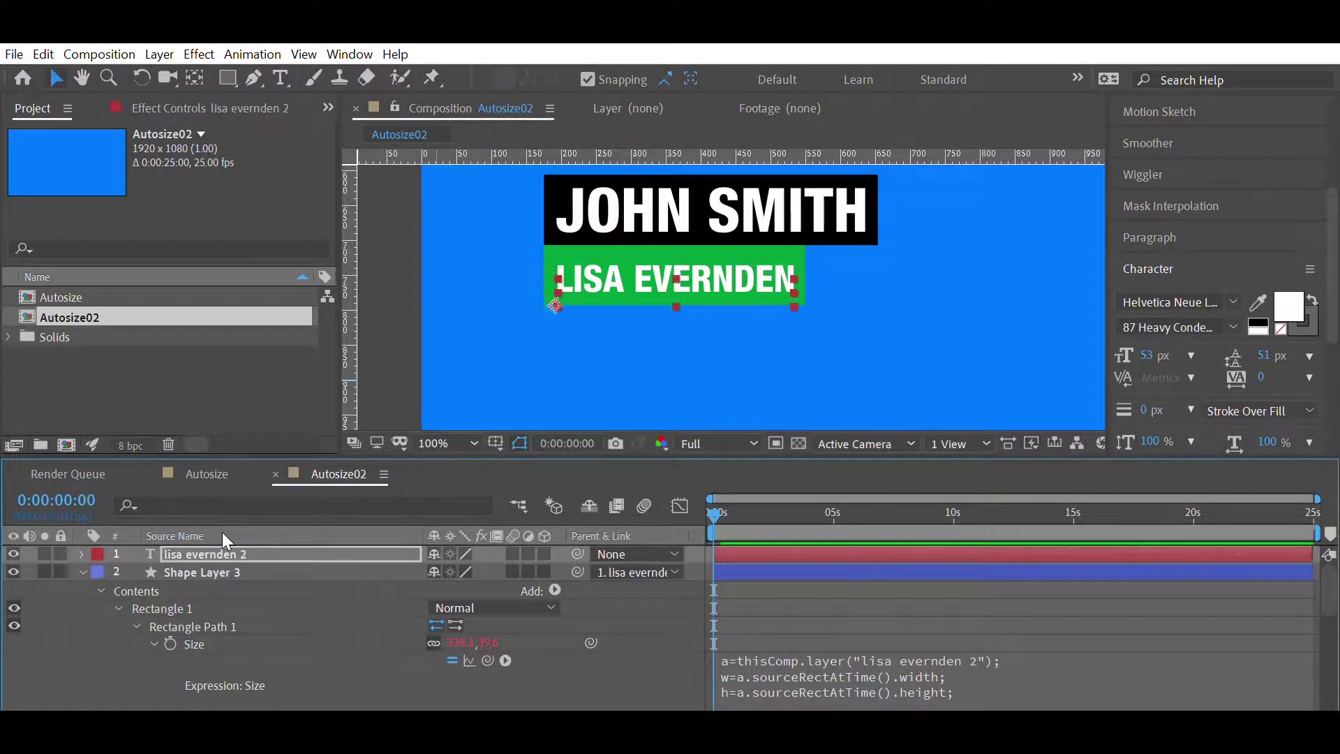
key("Up")
key("Up")
key("Up")
key("Up")
key("Up")
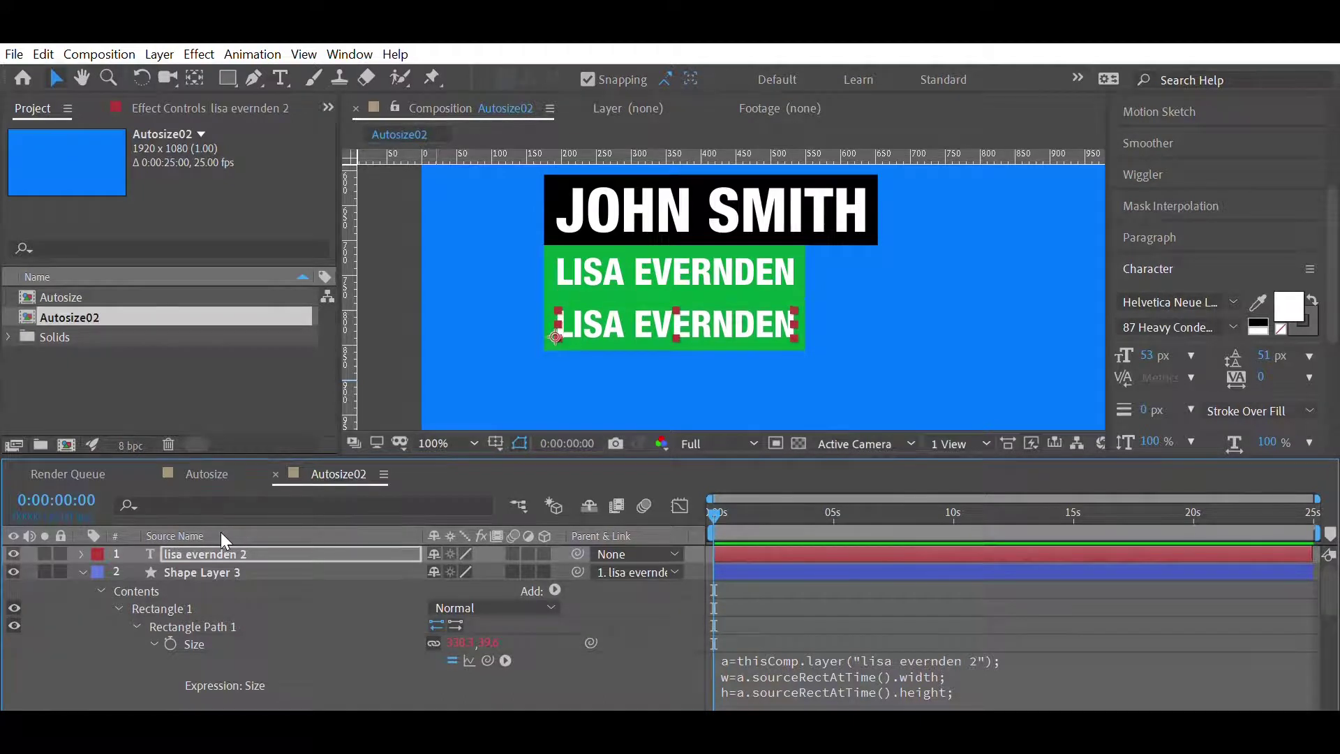
double_click(210, 548)
type("ascential")
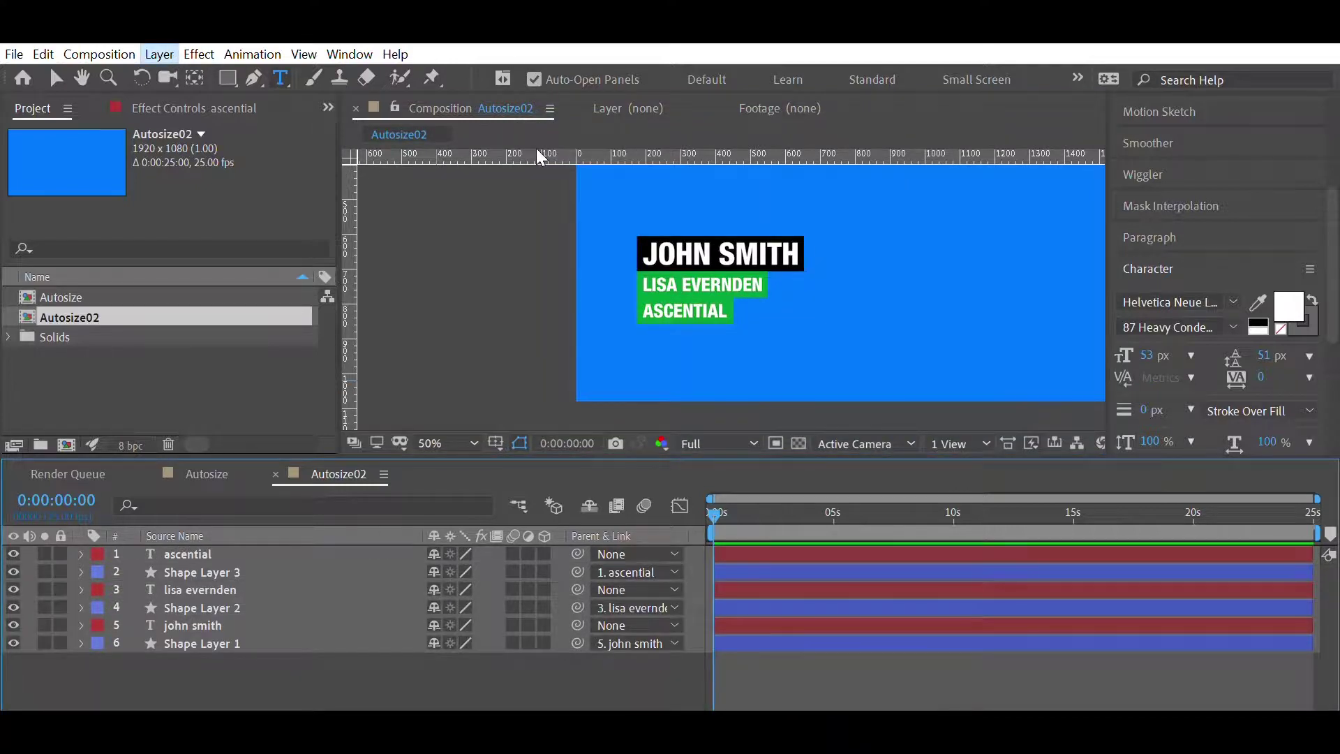
key("ctrl+alt+shift+y")
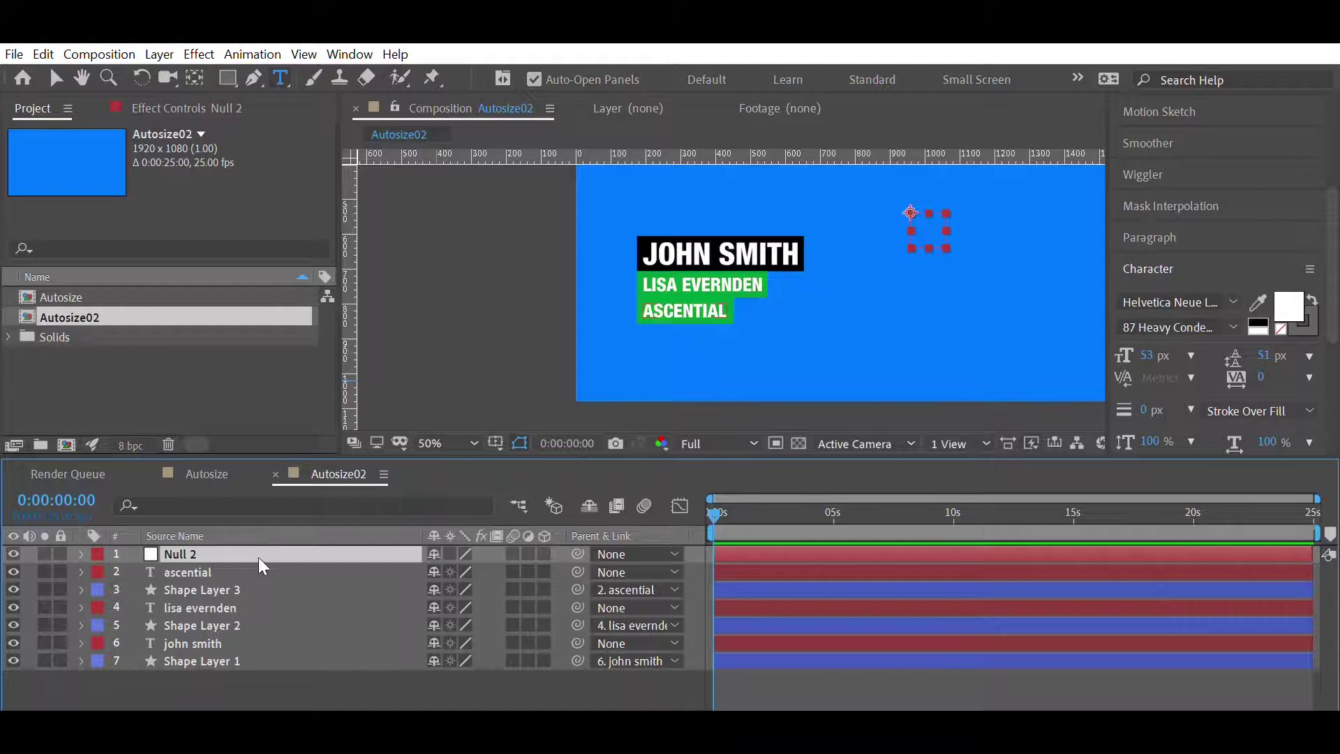
left_click(203, 572)
left_click(192, 607, "ctrl")
left_click(188, 642, "ctrl")
left_click_drag(577, 571, 186, 553)
- Move Null 2 down and left so the whole tag stack sits lower
left_click(186, 553)
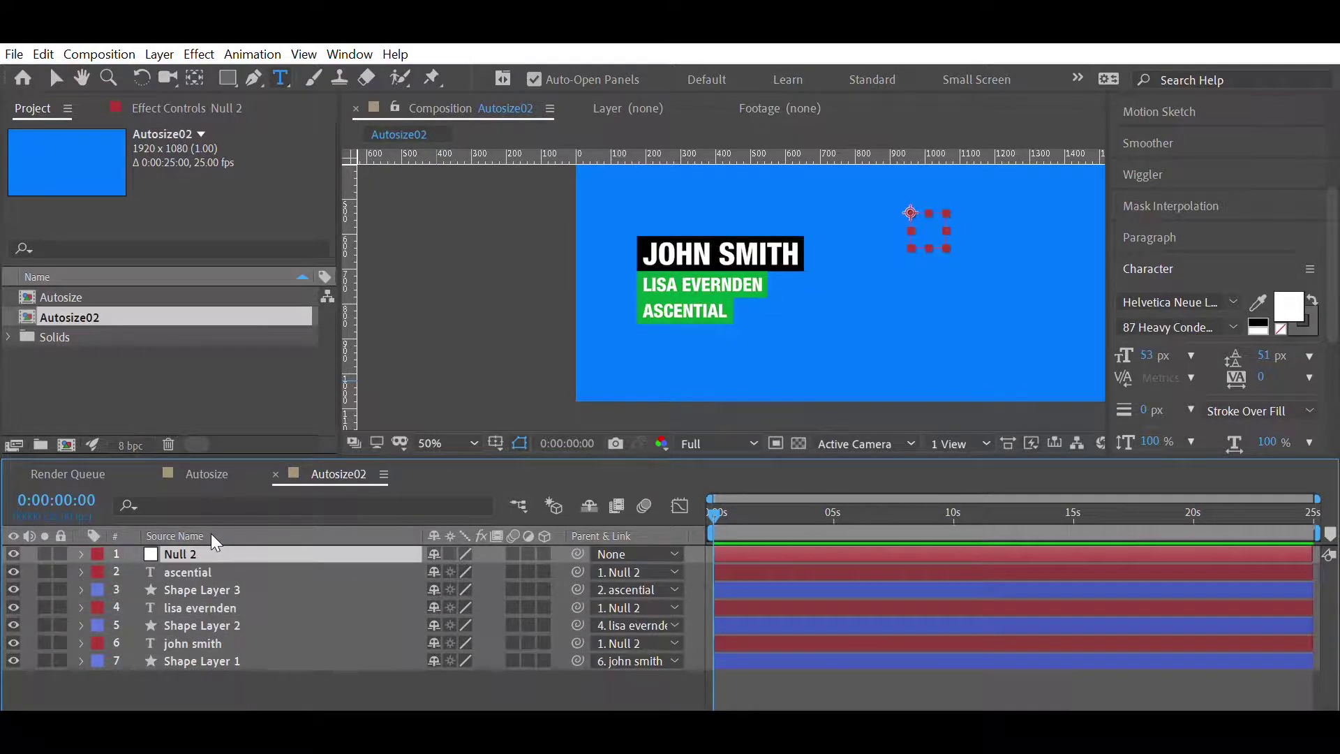
key("shift+Down")
key("shift+Down")
key("shift+Down")
key("shift+Down")
key("shift+Down")
key("shift+Down")
key("shift+Down")
key("shift+Down")
key("shift+Down")
key("shift+Down")
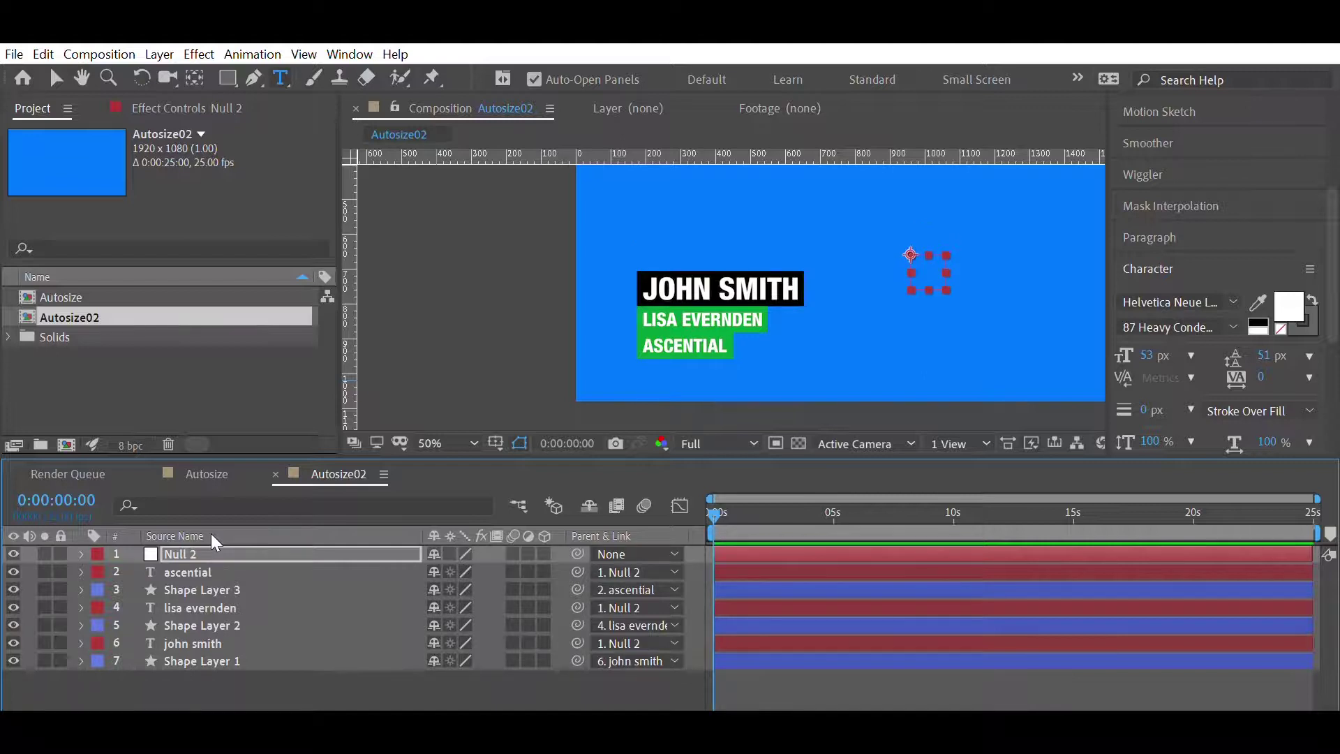
key("shift+Down")
key("shift+Down")
key("shift+Left")
key("shift+Left")
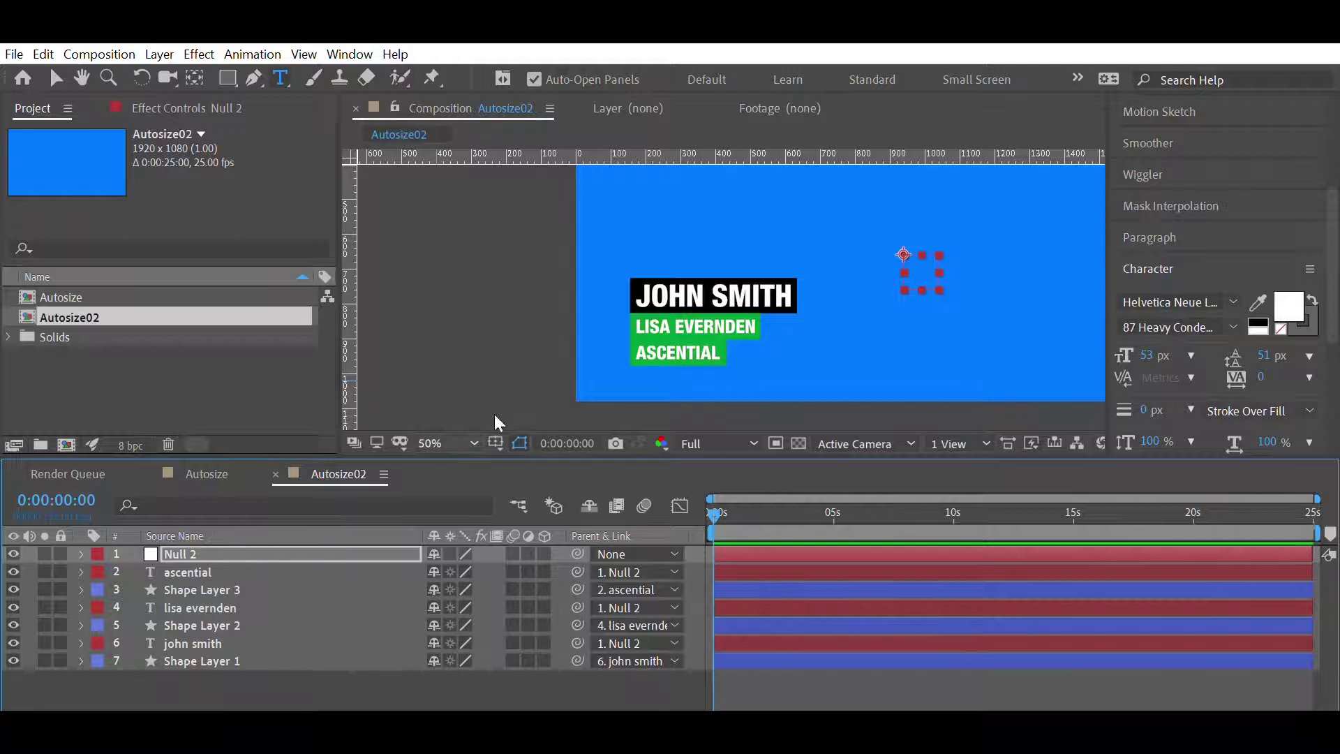
scroll(621, 333, "down", 1)
scroll(621, 333, "up", 1)
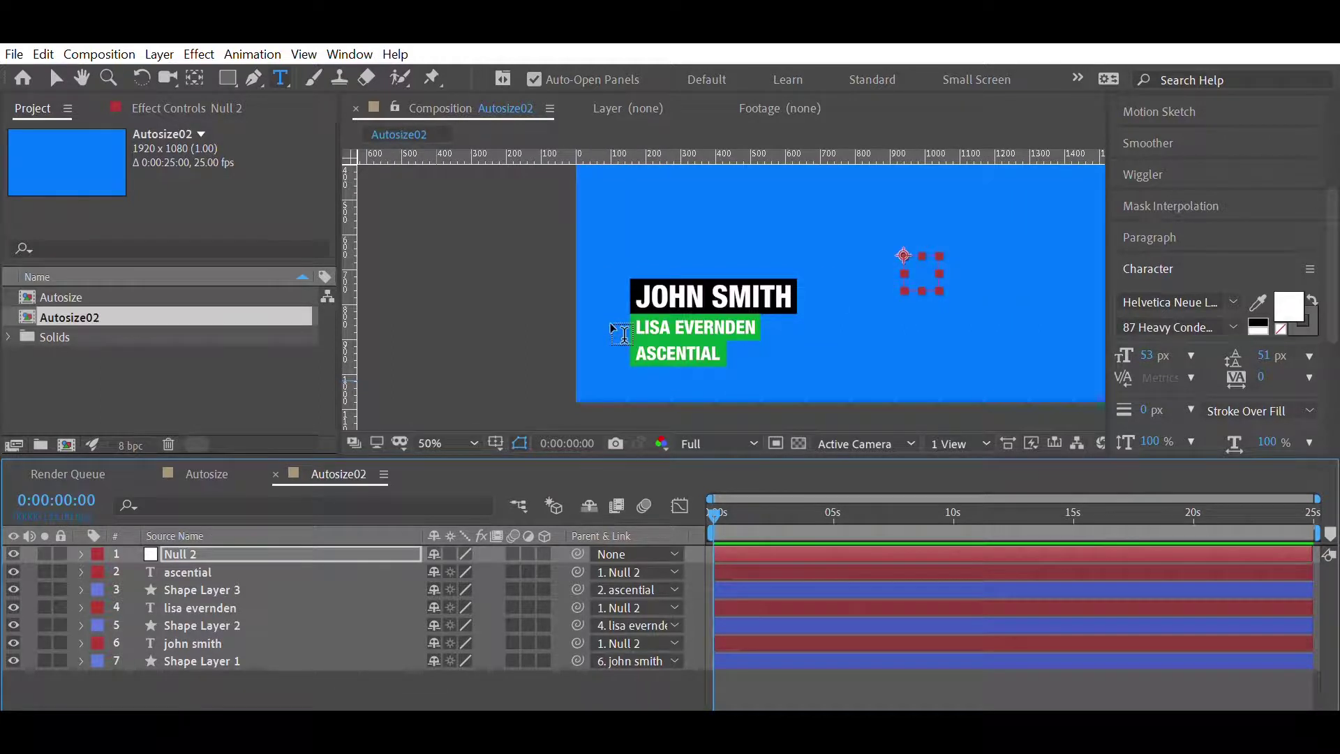
key("Down")
key("Down")
key("Down")
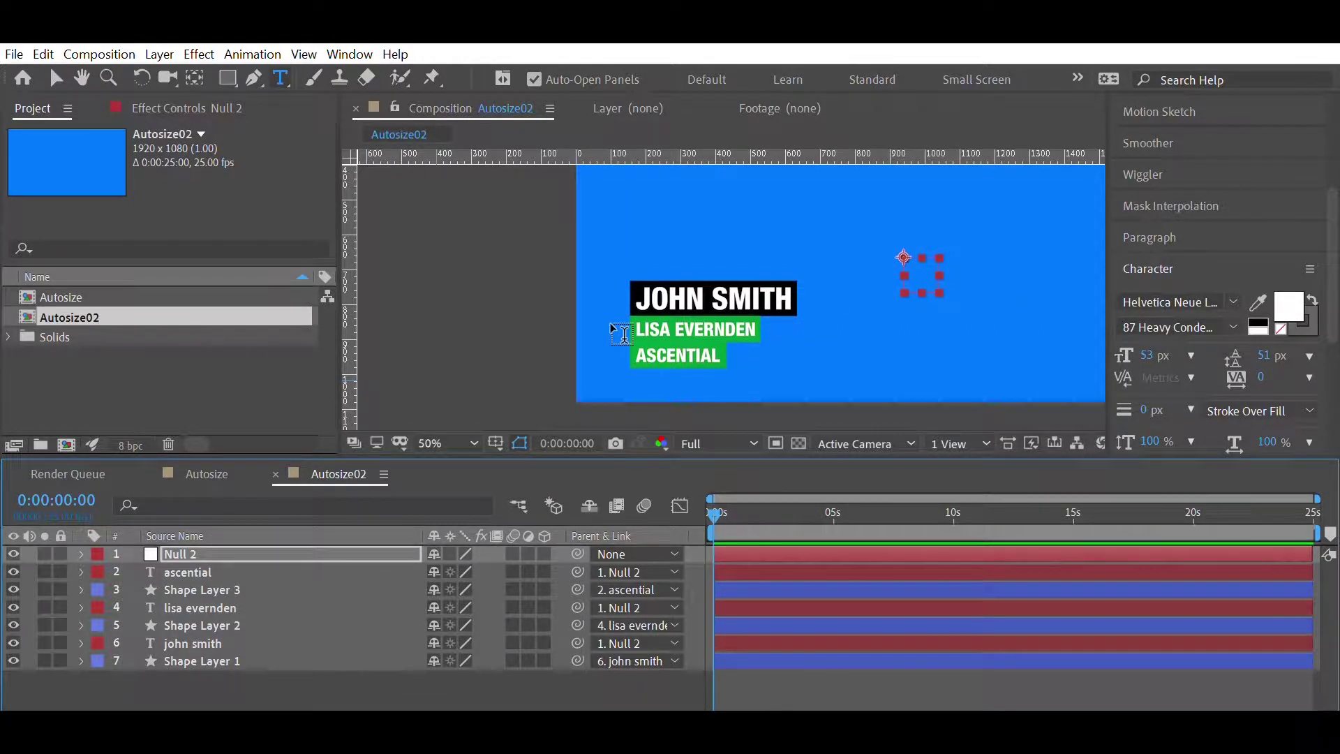
scroll(700, 354, "up", 2)
scroll(700, 354, "down", 2)
scroll(699, 351, "up", 2)
left_click(56, 77)
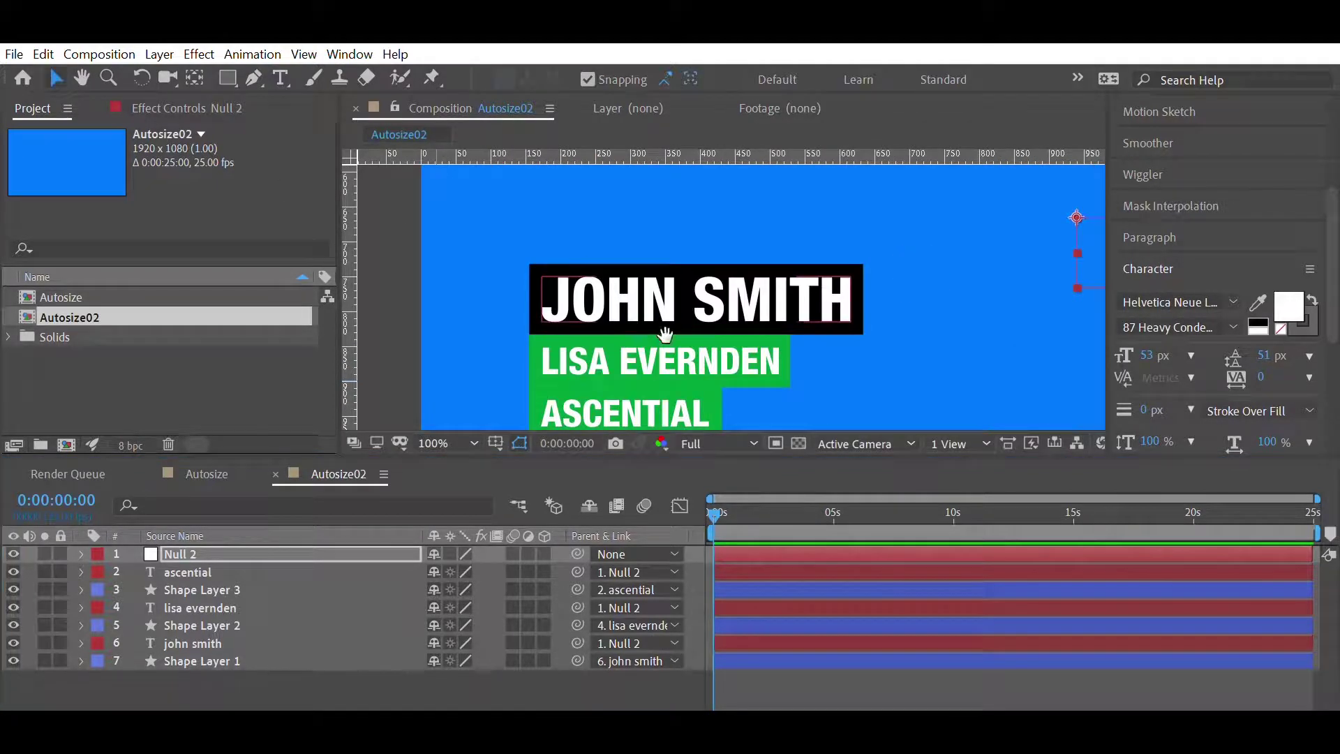
left_click(202, 624)
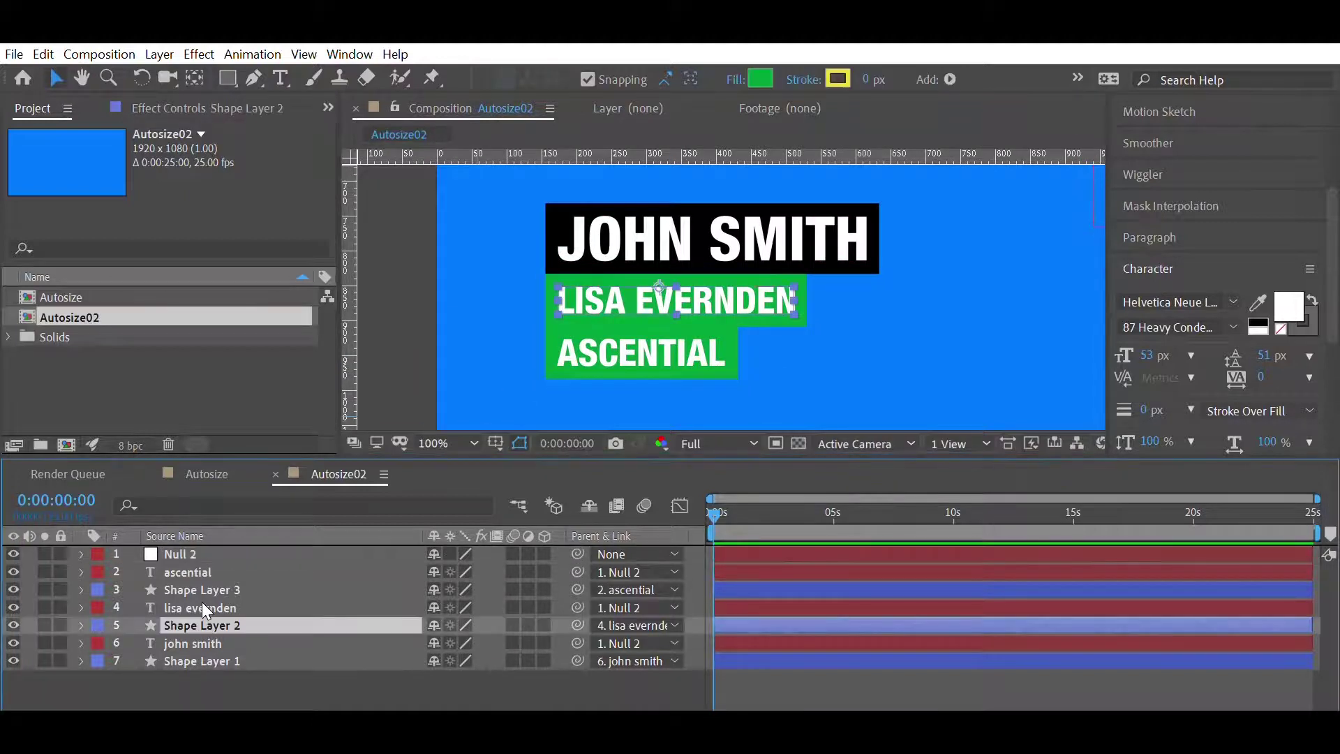
key("e")
key("e")
scroll(410, 617, "down", 3)
scroll(410, 618, "down", 3)
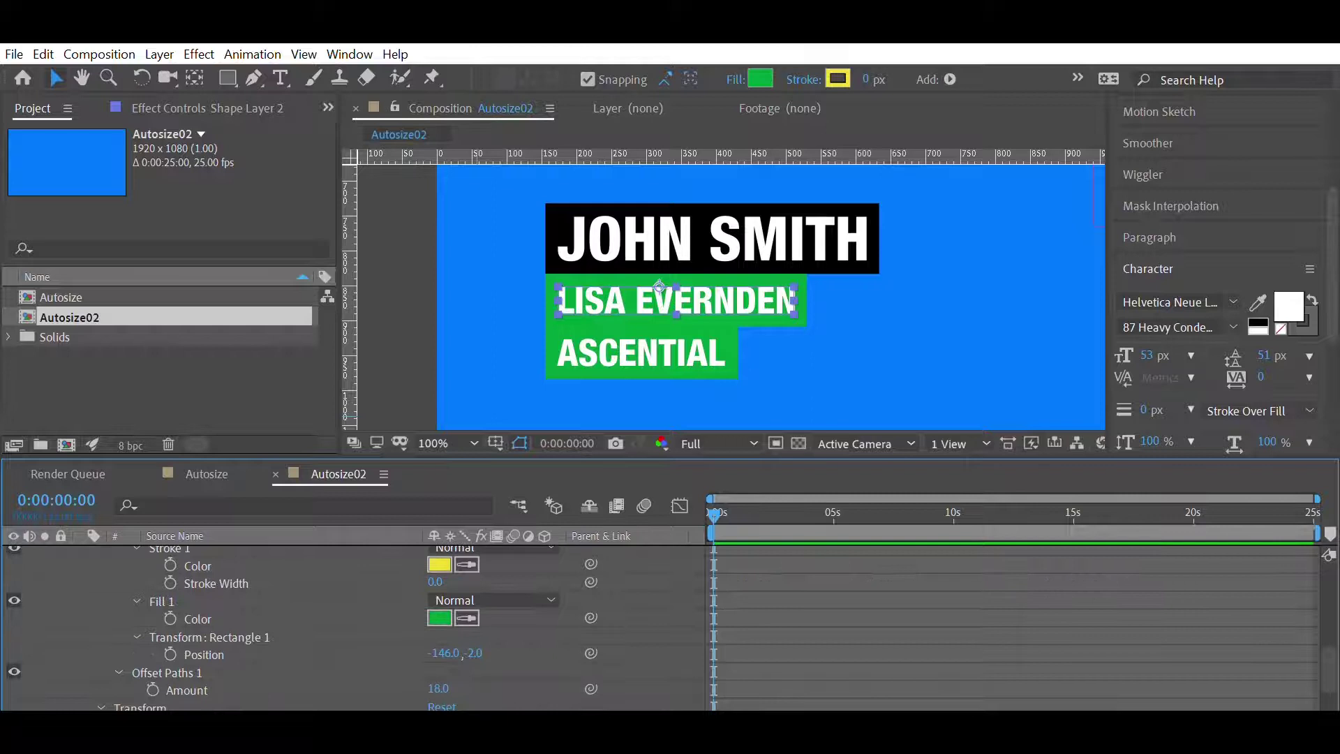
left_click(435, 686)
type("10")
key("Return")
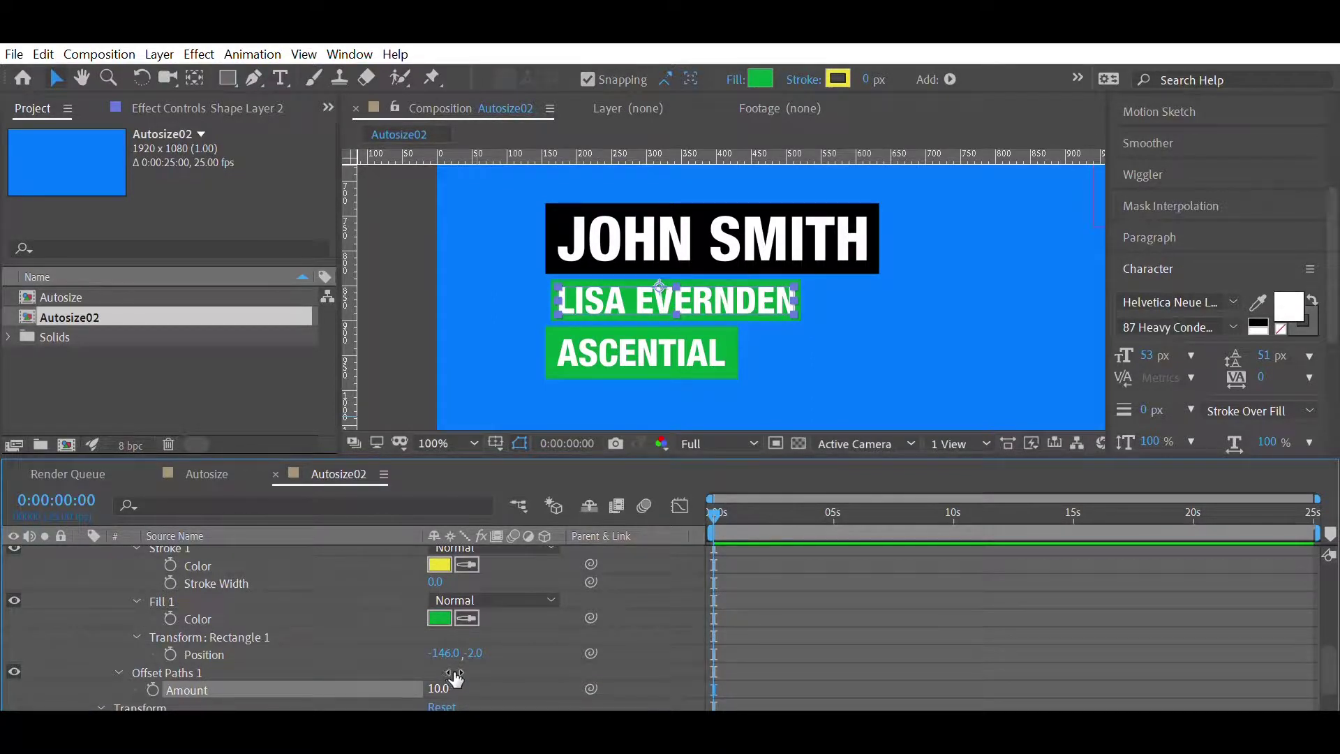
left_click(444, 684)
type("12")
key("Return")
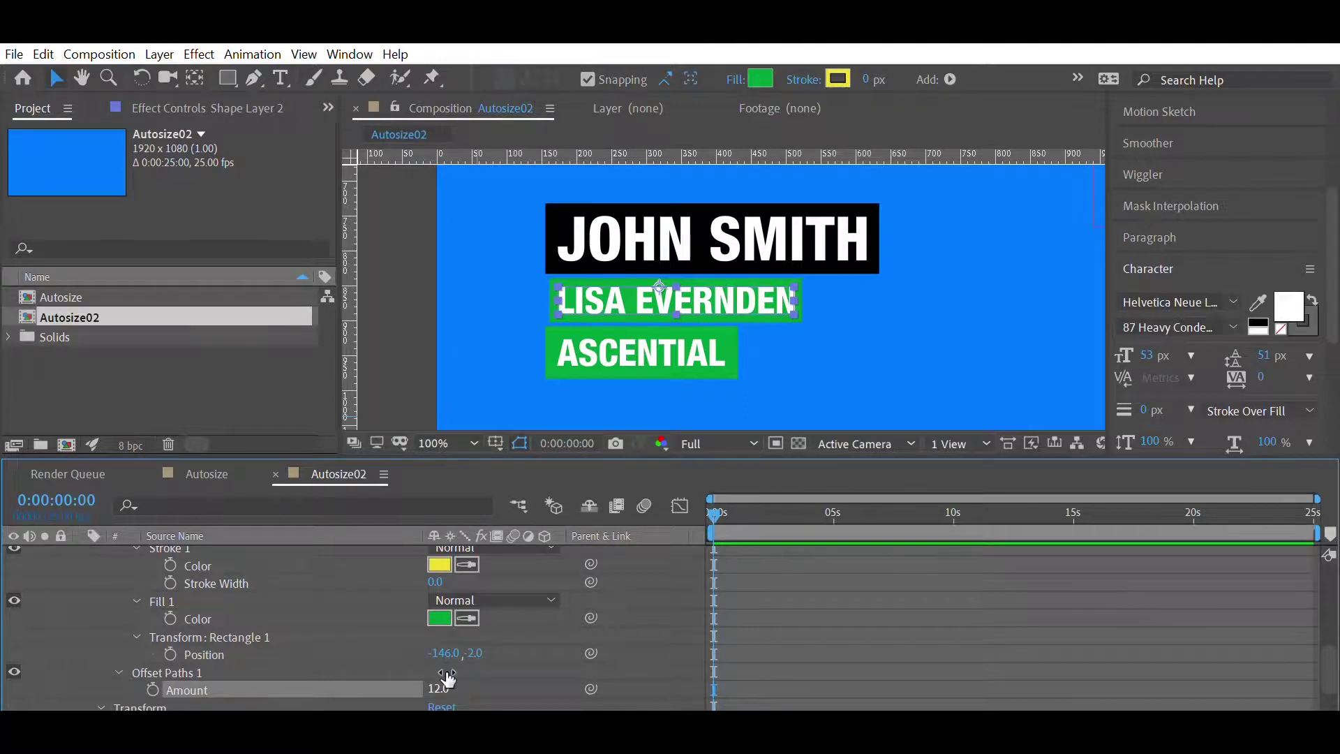
scroll(351, 582, "up", 10)
key("u")
left_click(230, 601)
key("shift+Up")
key("Down")
key("Down")
key("Down")
key("Down")
key("shift+Left")
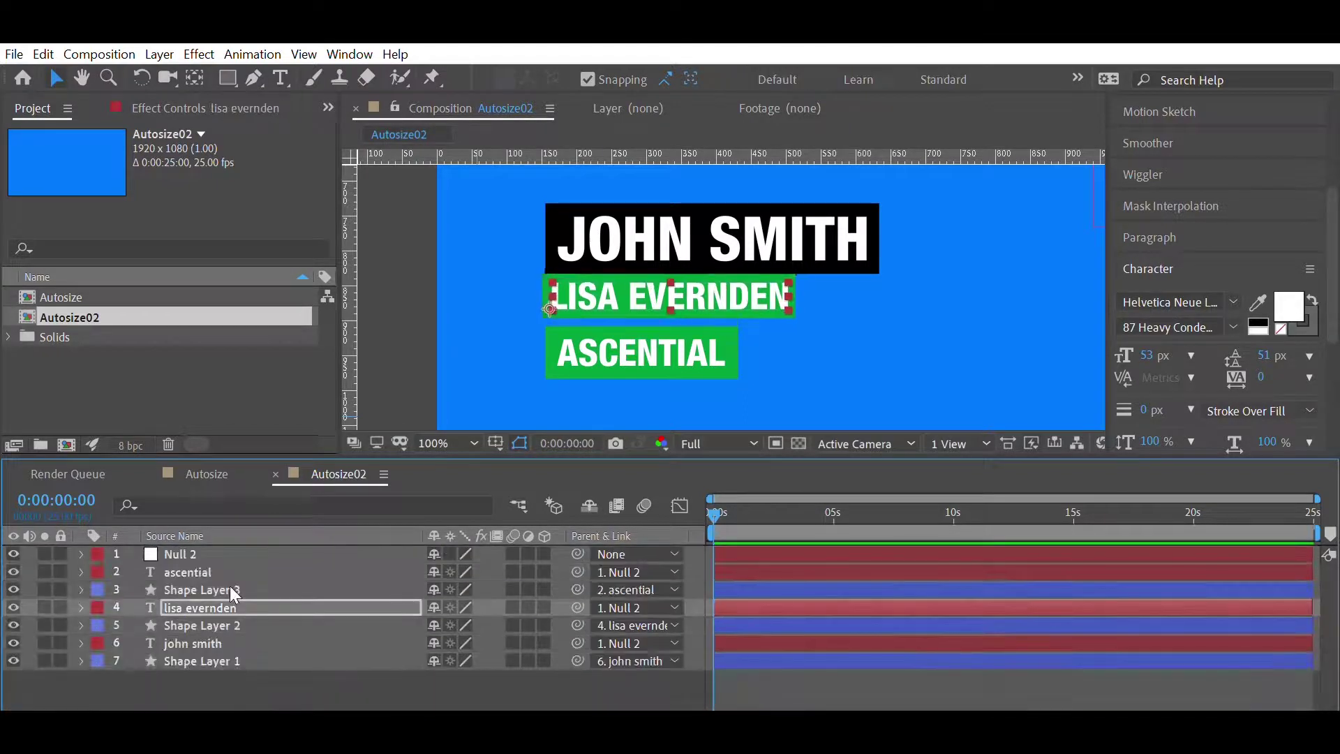
- Confirm the ASCENTIAL box's Offset Paths amount of 12
left_click(196, 590)
key("u")
scroll(189, 567, "down", 2)
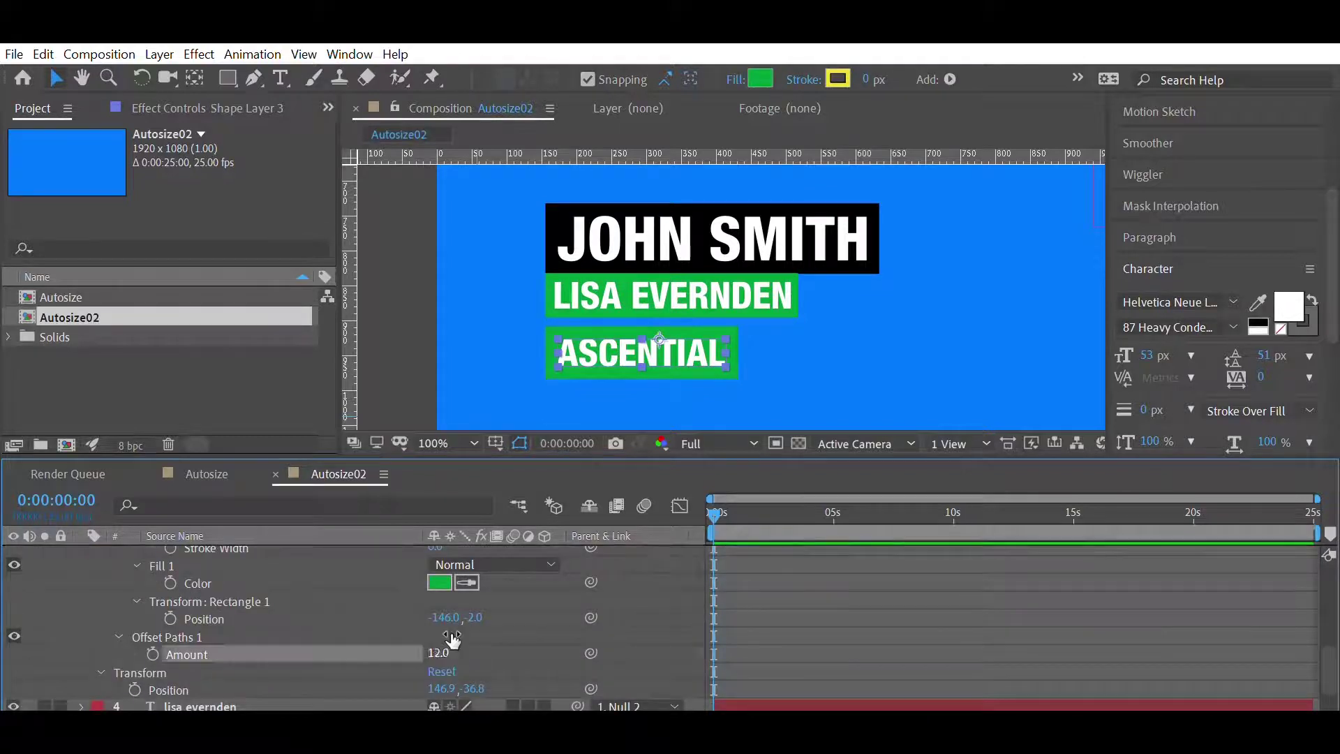
key("Return")
scroll(174, 558, "up", 10)
- Nudge the ASCENTIAL text up and left, then hide it
left_click(177, 570)
key("shift+Up")
key("shift+Up")
key("Left")
key("Left")
key("Left")
key("Left")
key("Left")
key("Left")
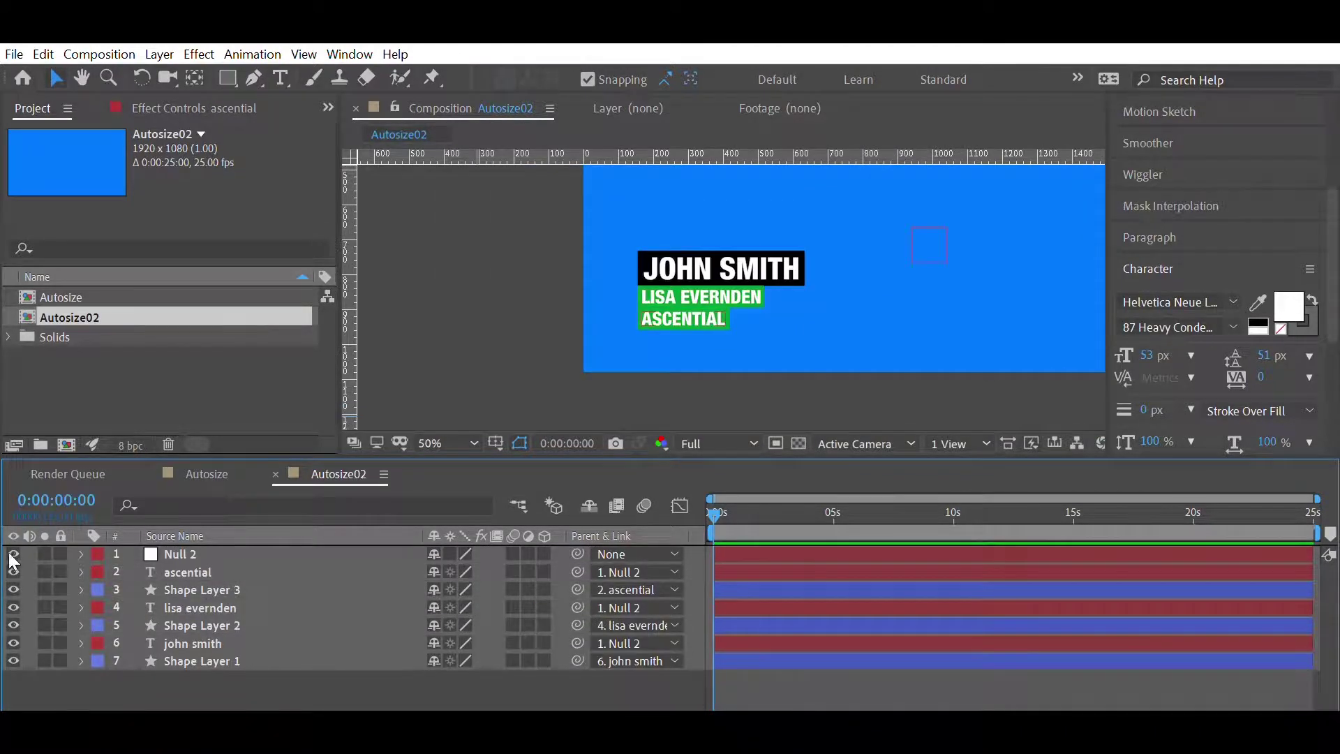
left_click(12, 564)
- Make the ASCENTIAL text and box visible again and add an expression to Shape Layer 3's Opacity
left_click(13, 589)
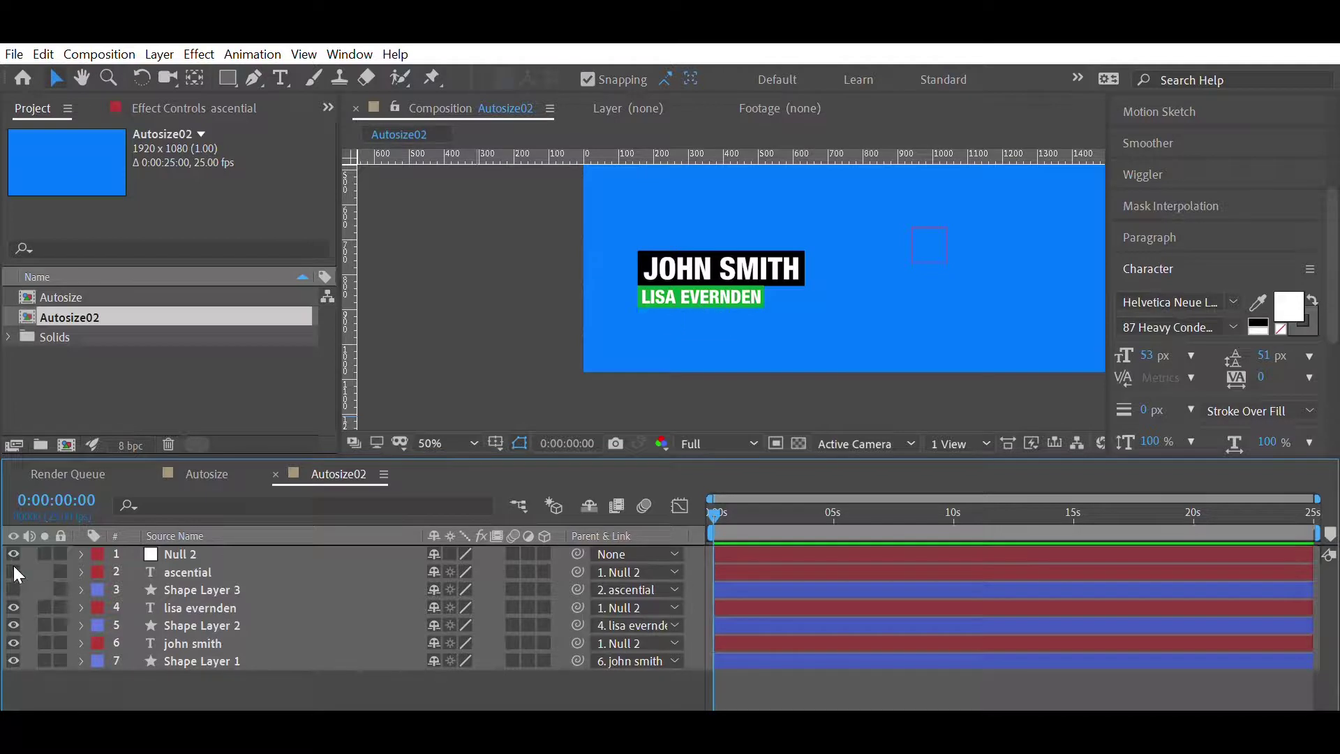
left_click_drag(14, 590, 12, 551)
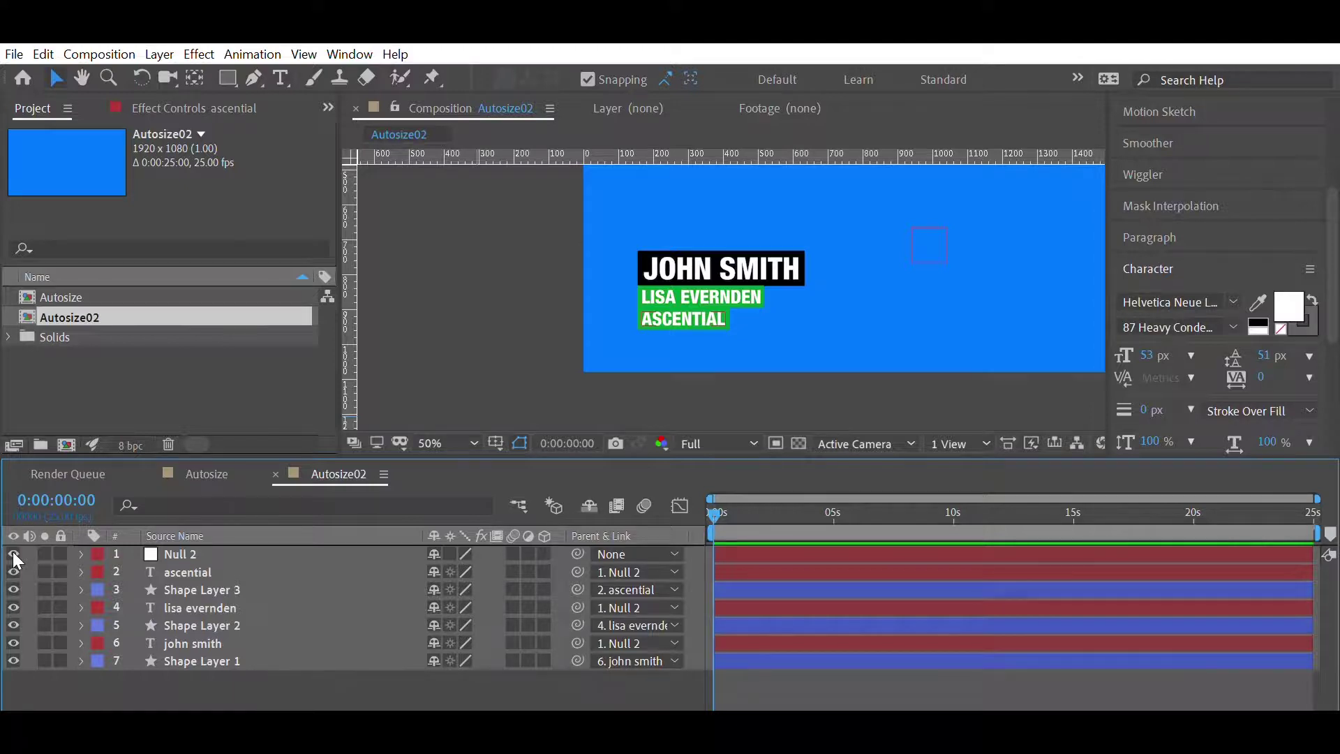
left_click(237, 588)
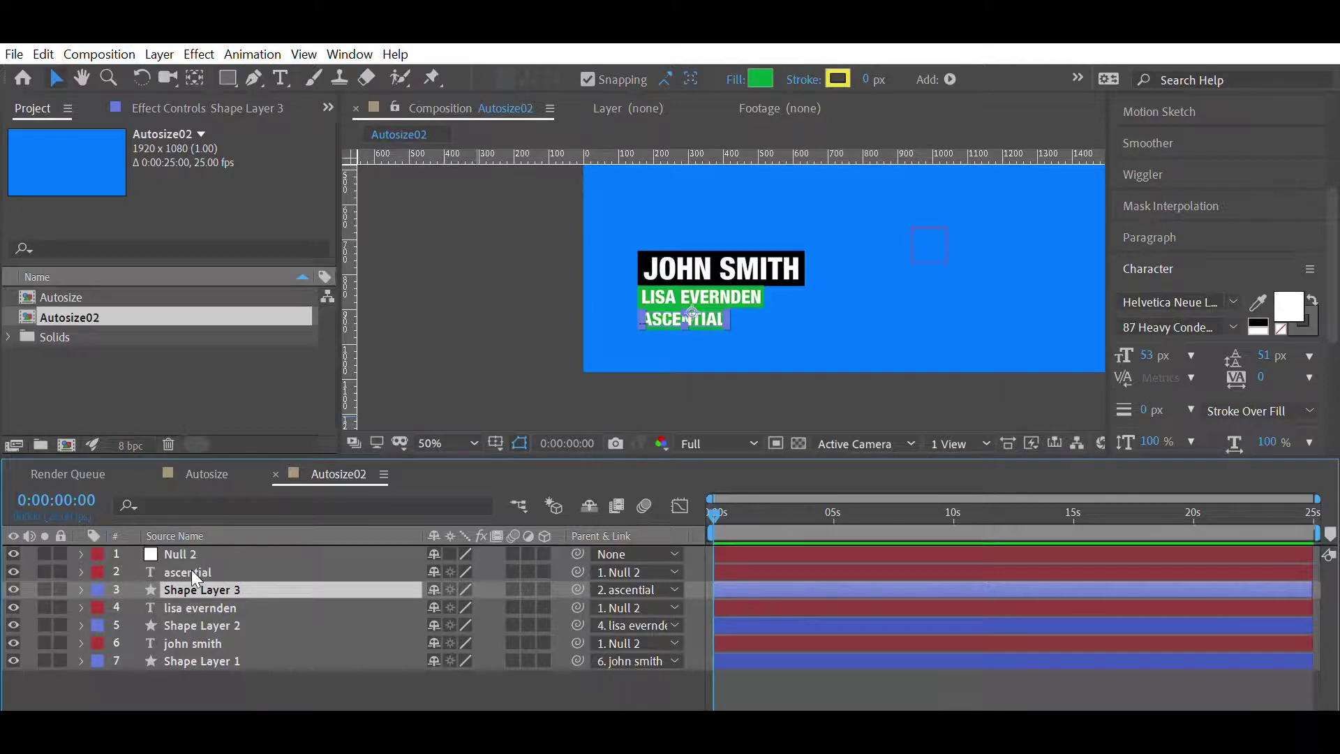
key("t")
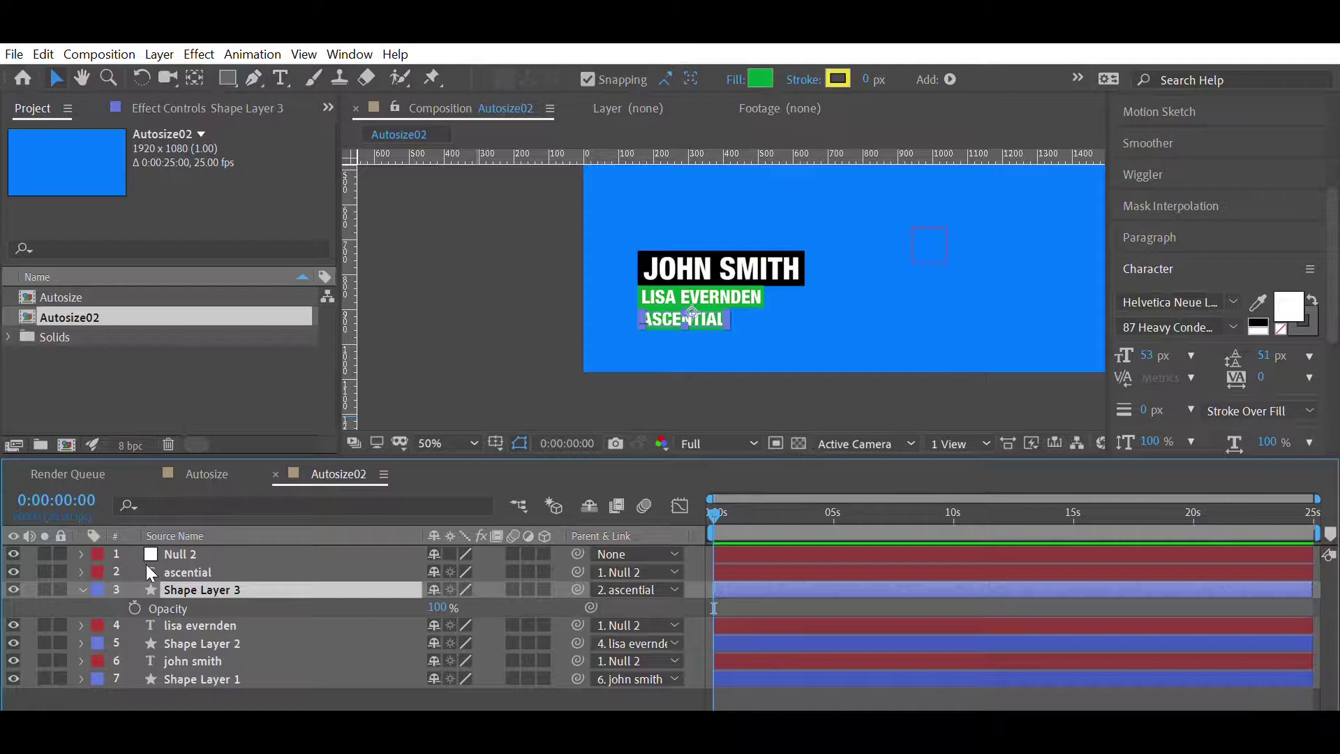
left_click(134, 605, "alt")
- Start the Opacity expression with txt= linked to the ascential layer's text.sourceText
type("txt")
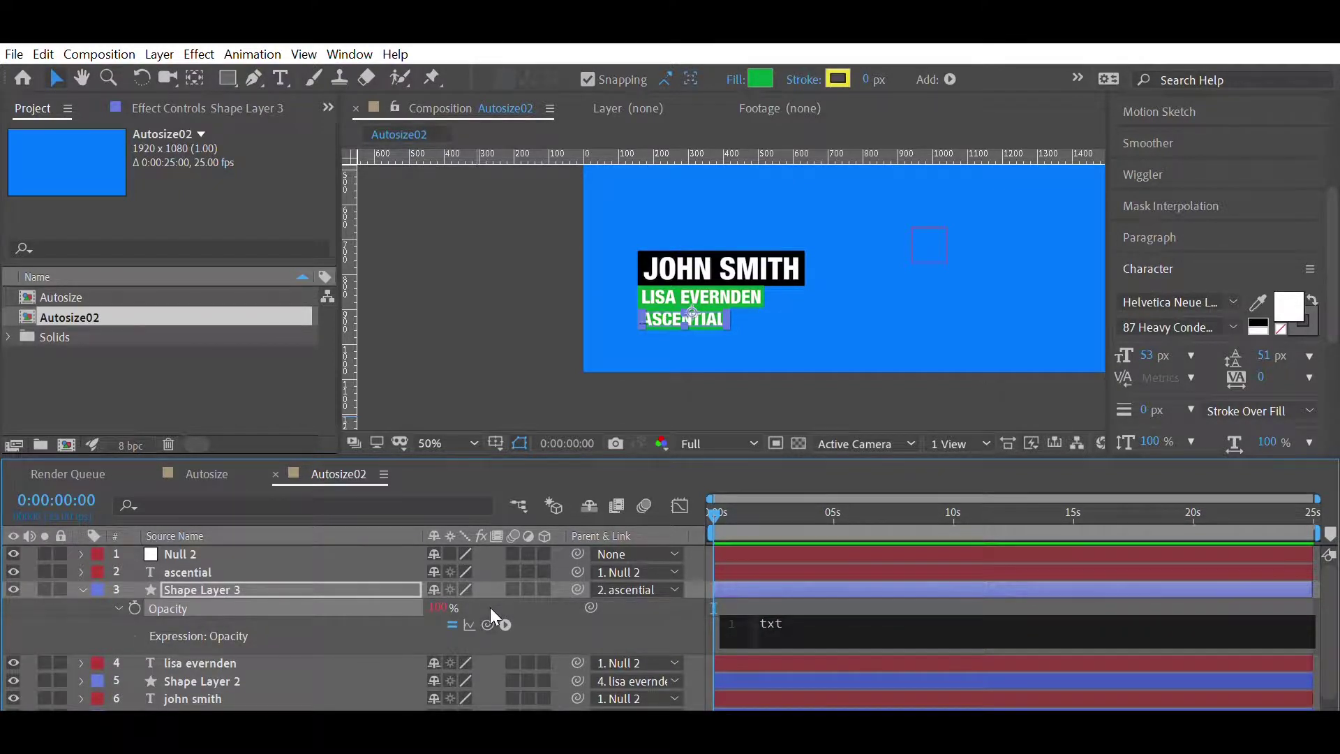
left_click_drag(487, 624, 221, 570)
key("ctrl+a")
type("txt=")
left_click_drag(487, 623, 283, 554)
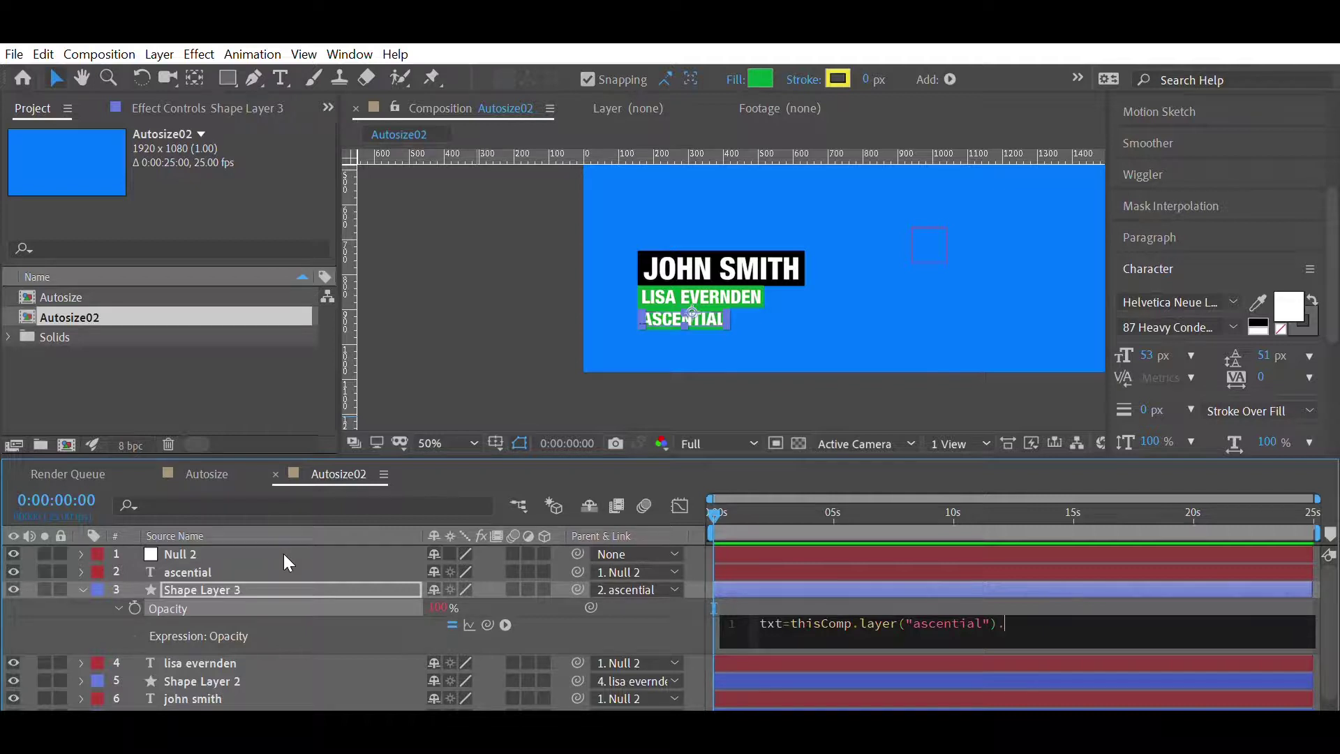
type("ext.sourceText;")
- Finish the expression so Opacity is 0 when txt is a blank space, else 100
key("Return")
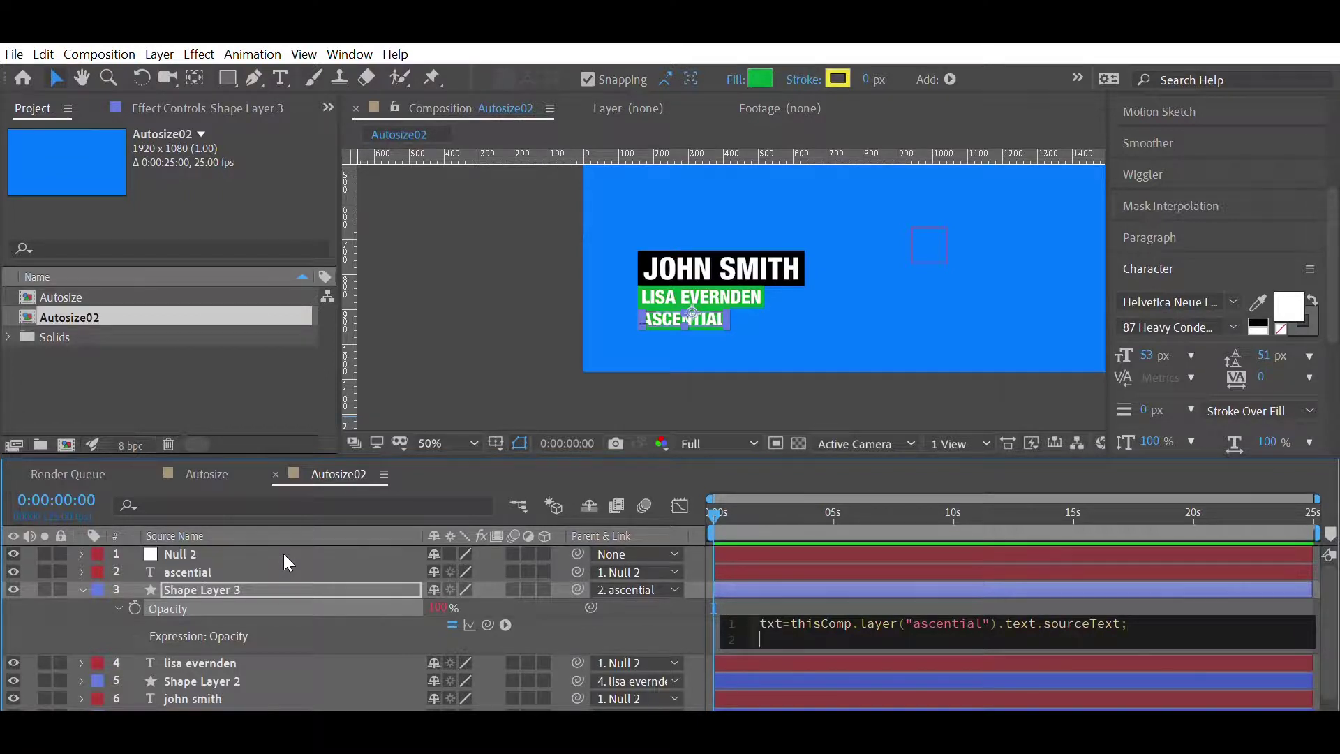
left_click(284, 554)
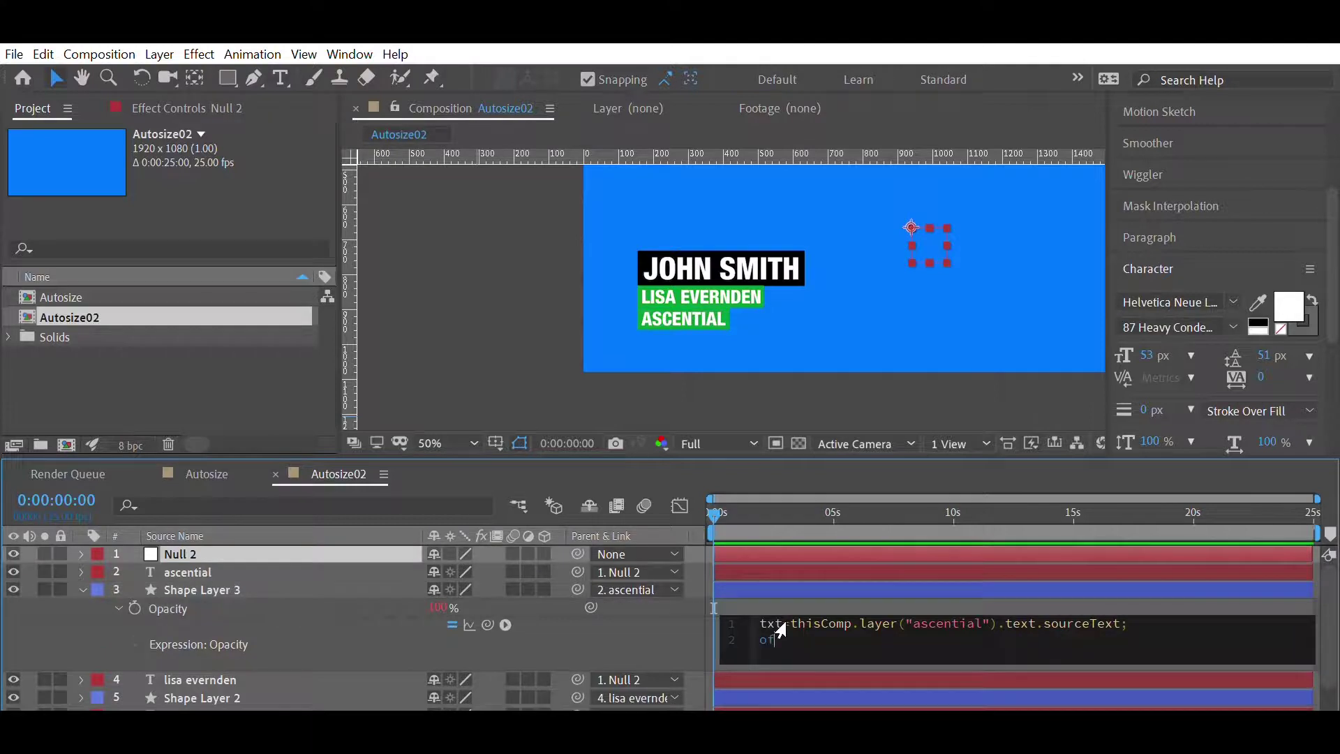
type("if(txt==")
type("0;")
key("Return")
type("e")
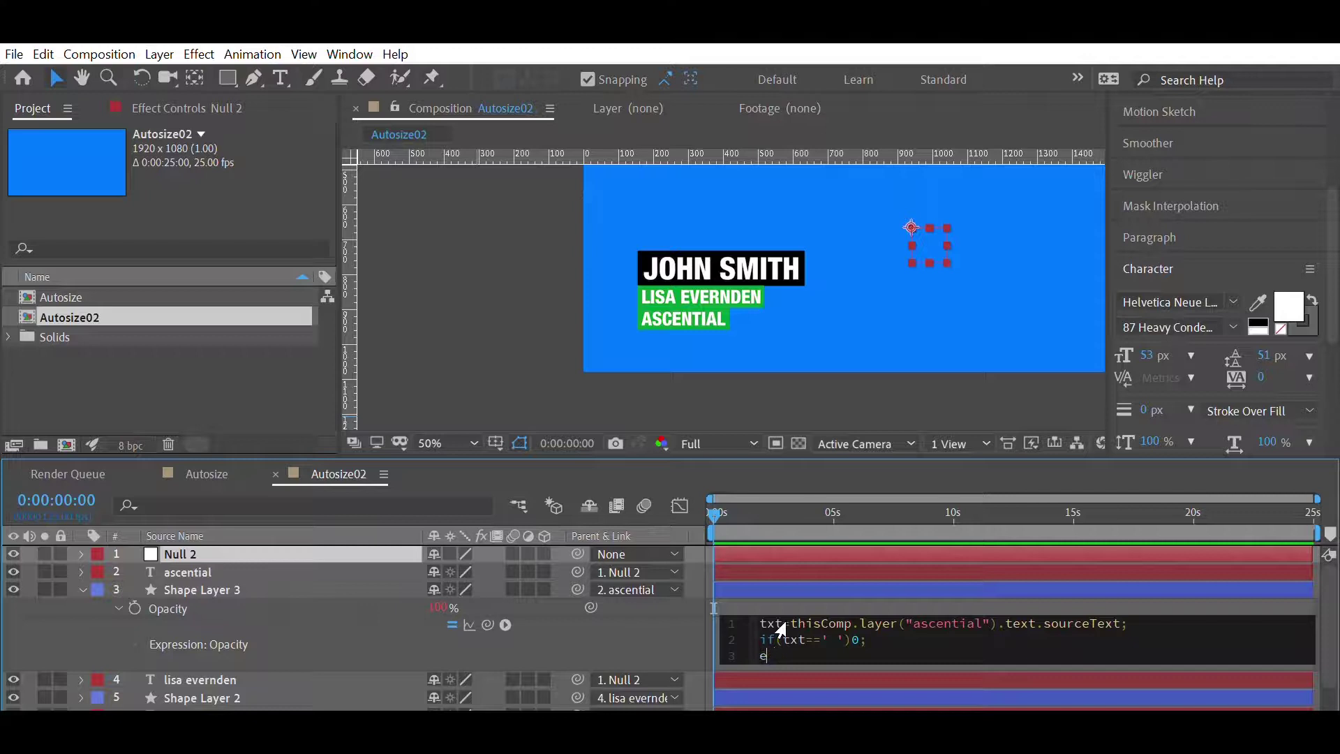
type("lselse 100")
left_click(824, 552)
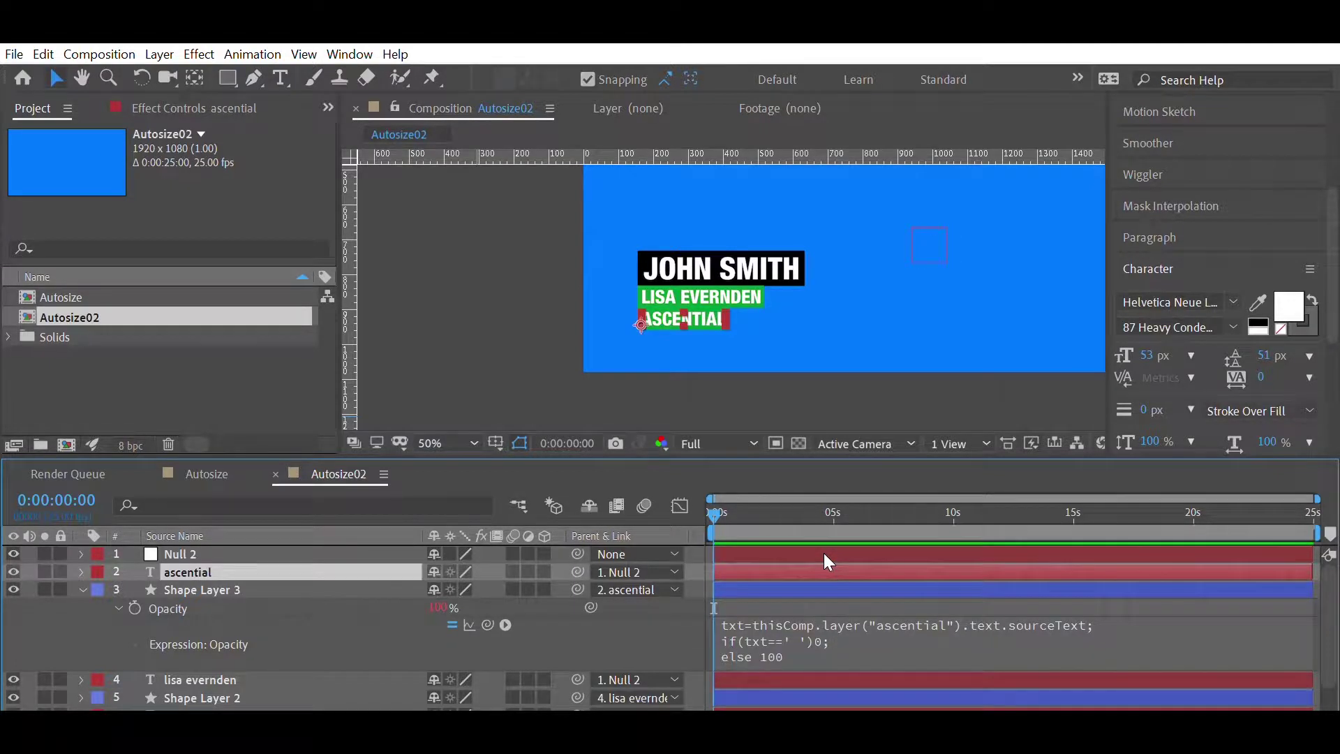
double_click(824, 553)
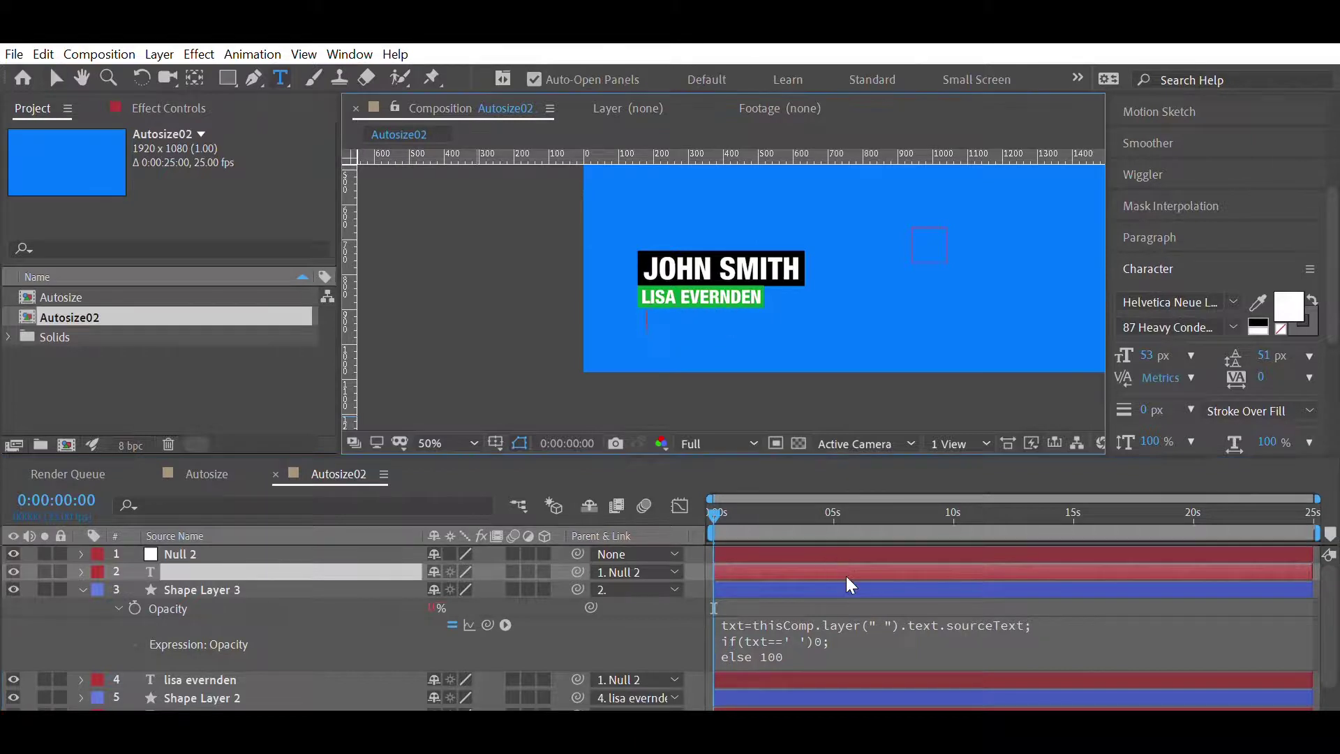
- Compare the blanked third line against the restored ASCENTIAL text using undo and redo
left_click(846, 579)
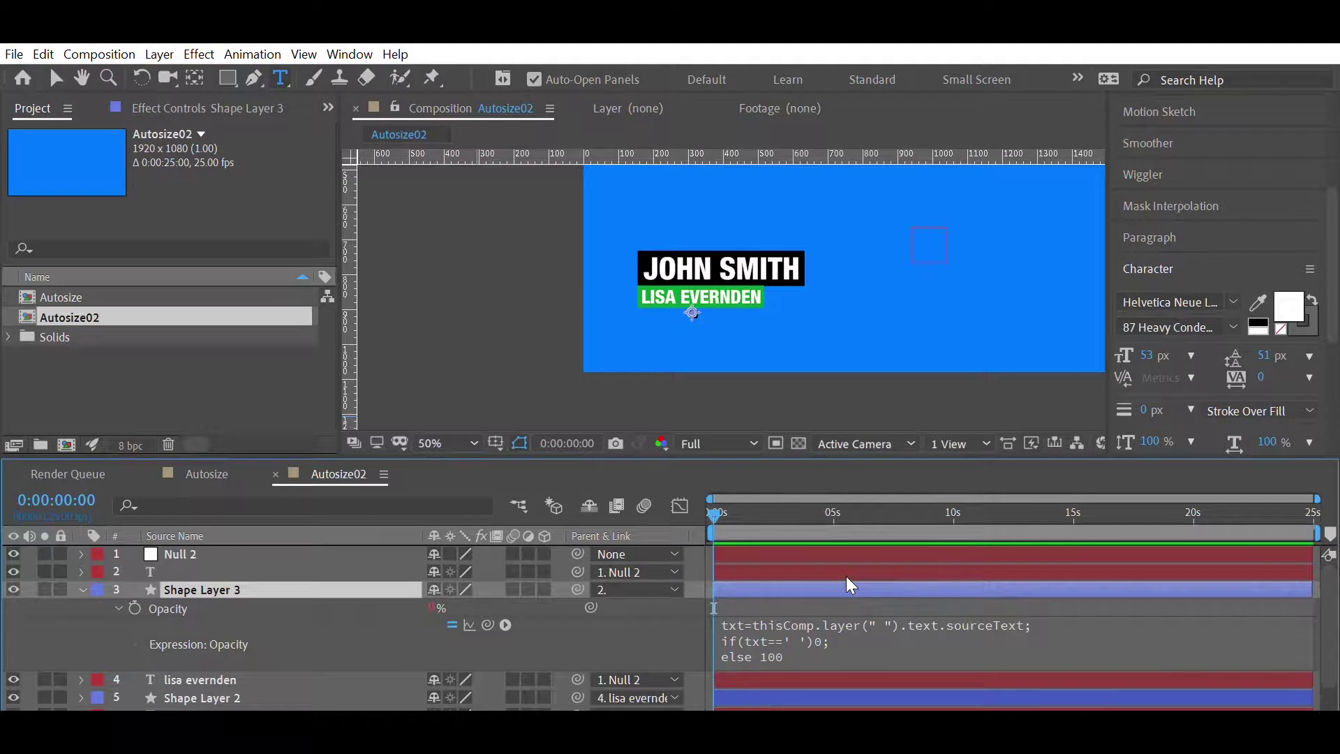
key("ctrl+z")
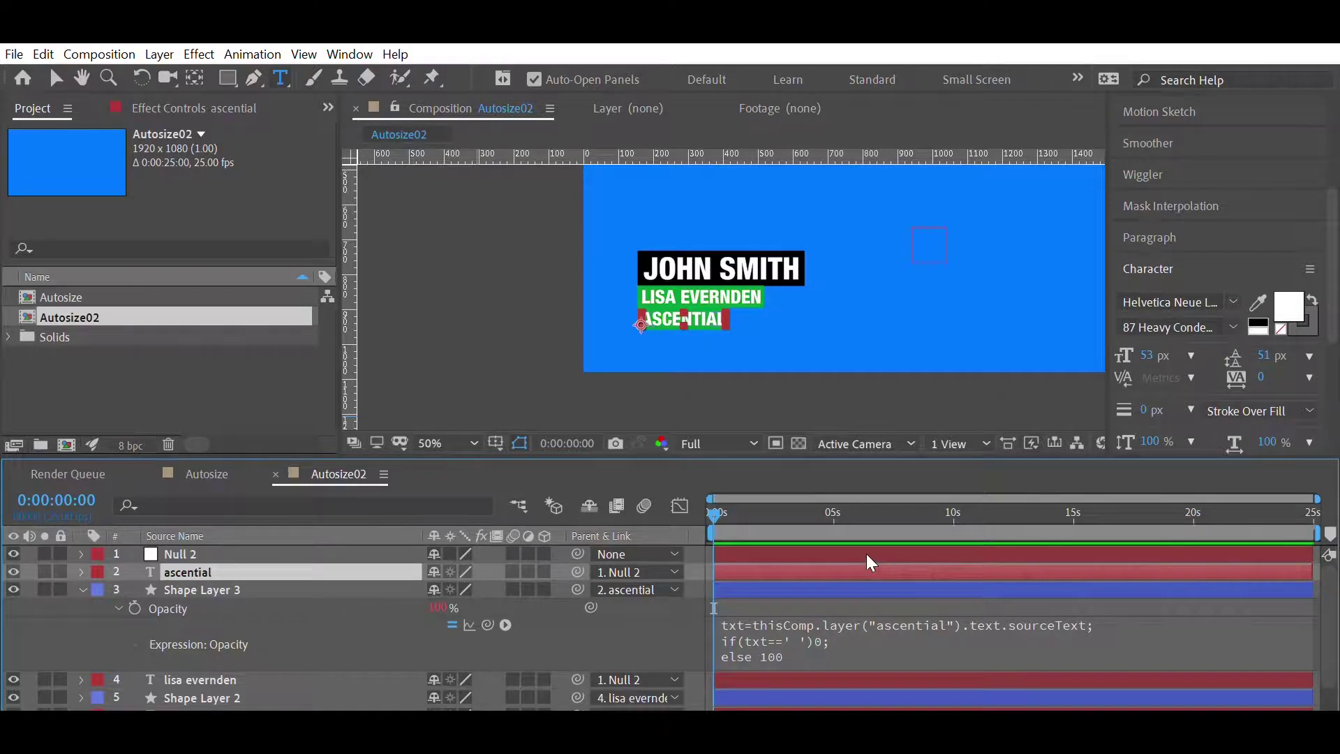
key("ctrl+shift+z")
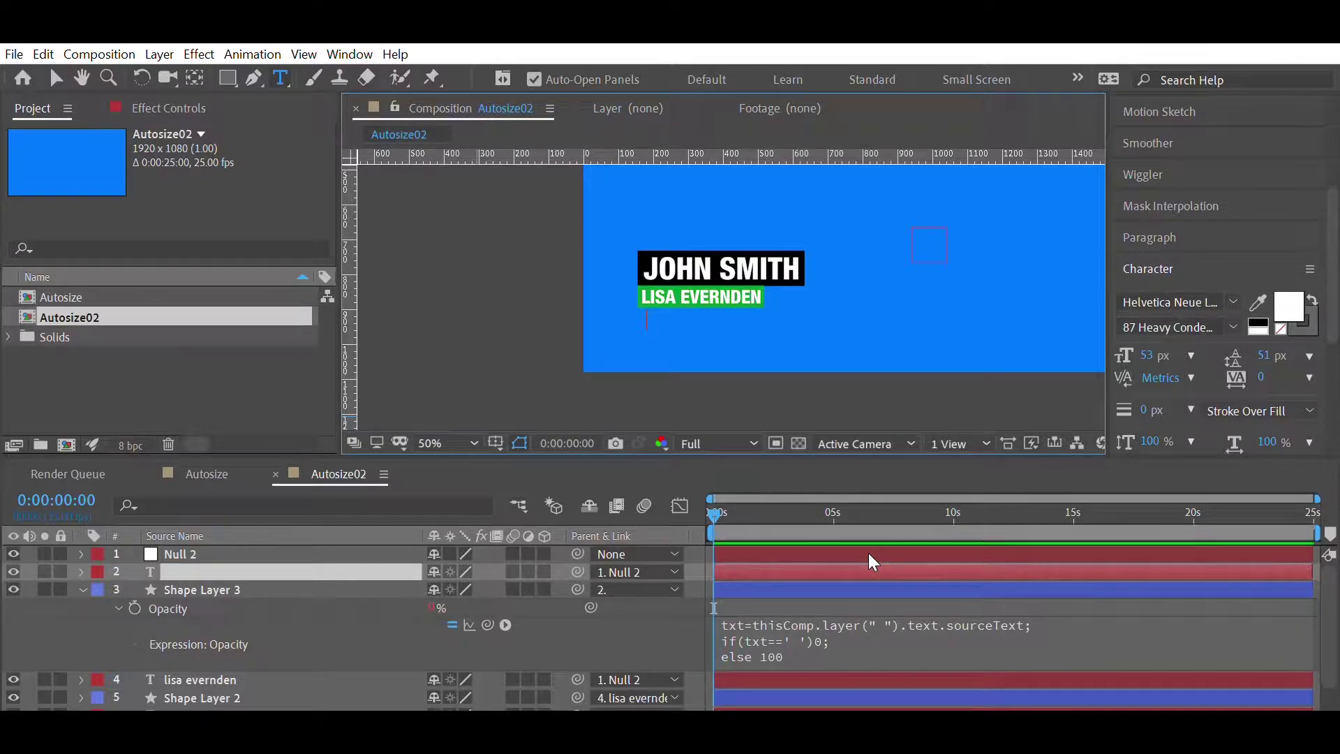
key("ctrl+z")
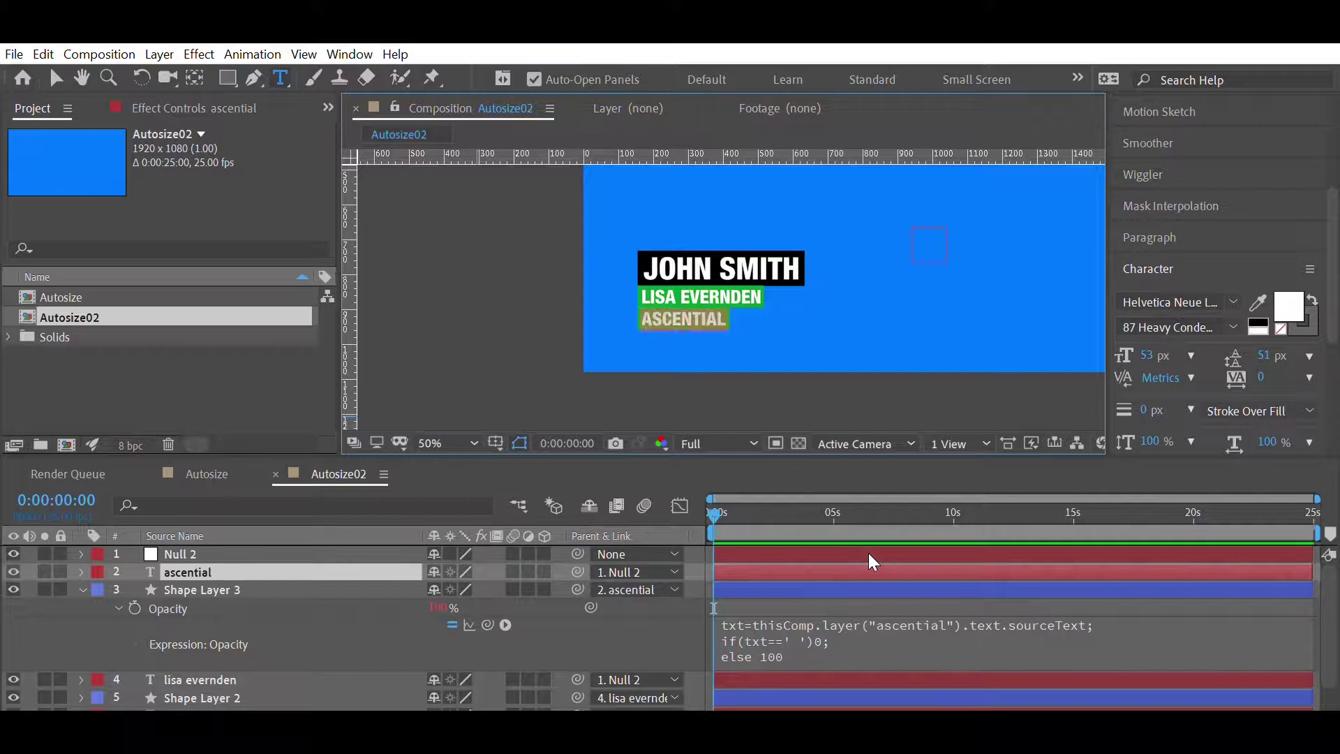
left_click(871, 606)
- Place a horizontal guide below the ASCENTIAL line
left_click_drag(748, 155, 728, 317)
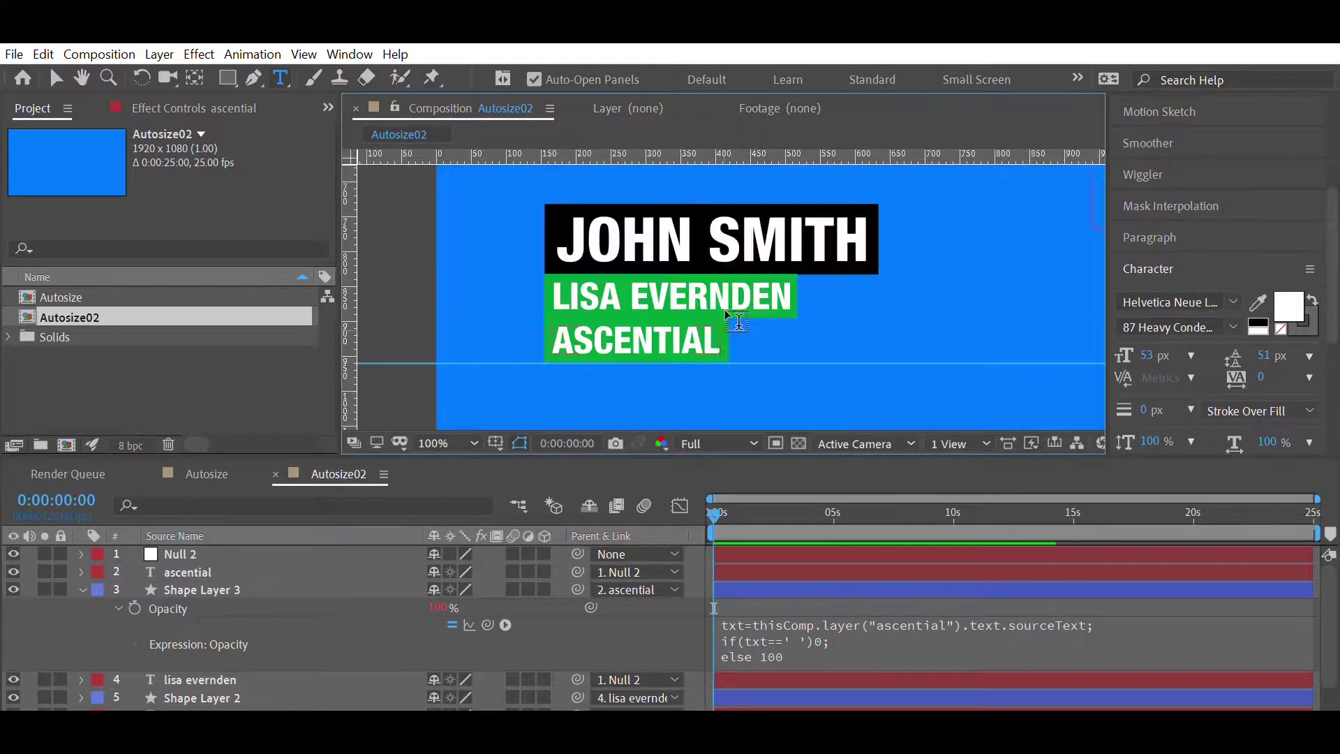
scroll(729, 319, "up", 3)
scroll(757, 352, "down", 1)
scroll(758, 355, "up", 2)
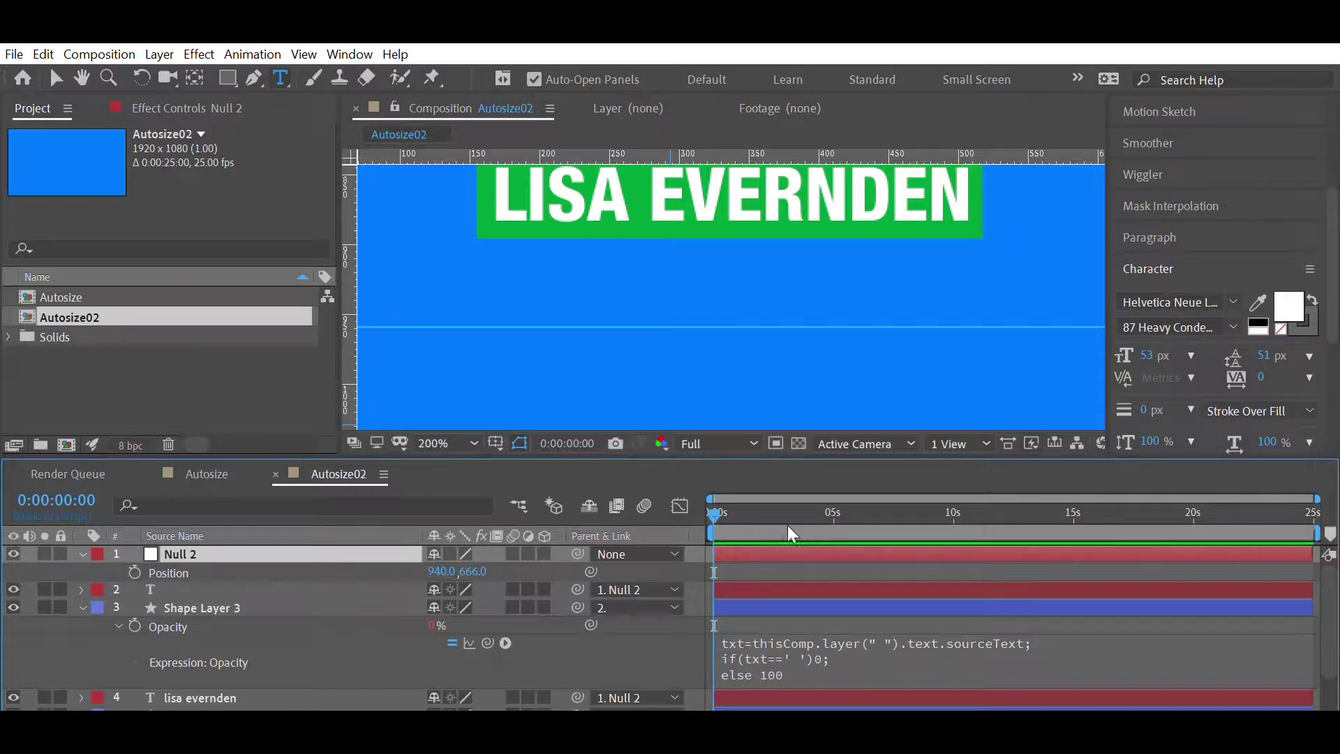
- Scrub Null 2's Position Y down to about 730, giving 940, 730
left_click_drag(477, 570, 552, 557)
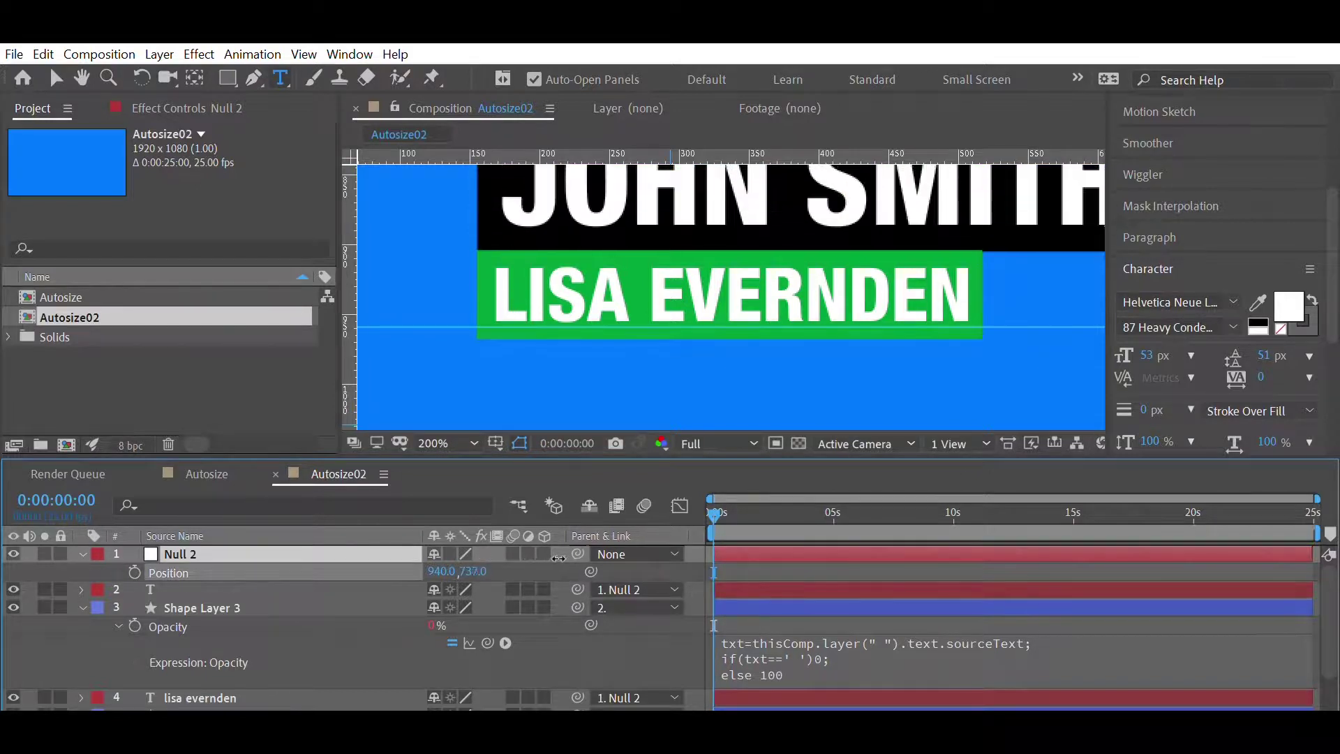
left_click_drag(552, 556, 552, 558)
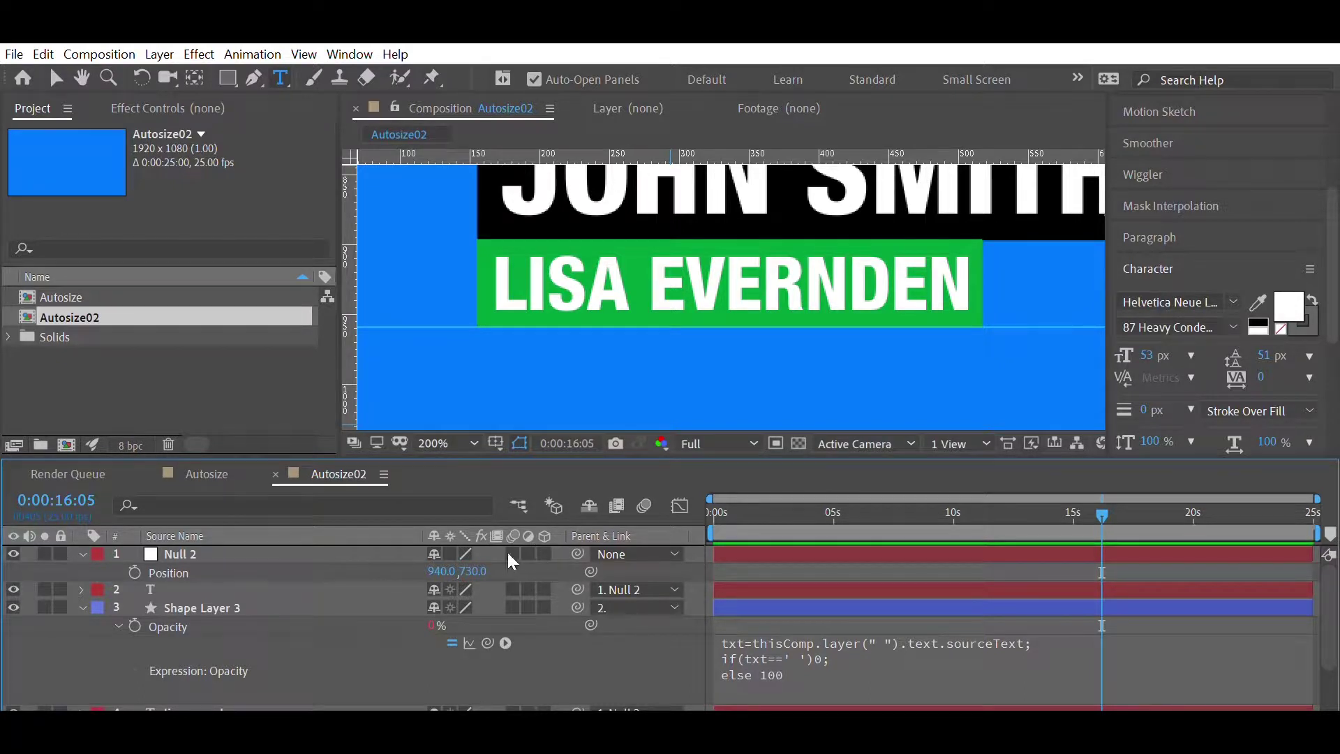
- Start Null 2's Position expression with the copied txt= line and if(txt==' ')[940,666];
left_click(134, 571, "alt")
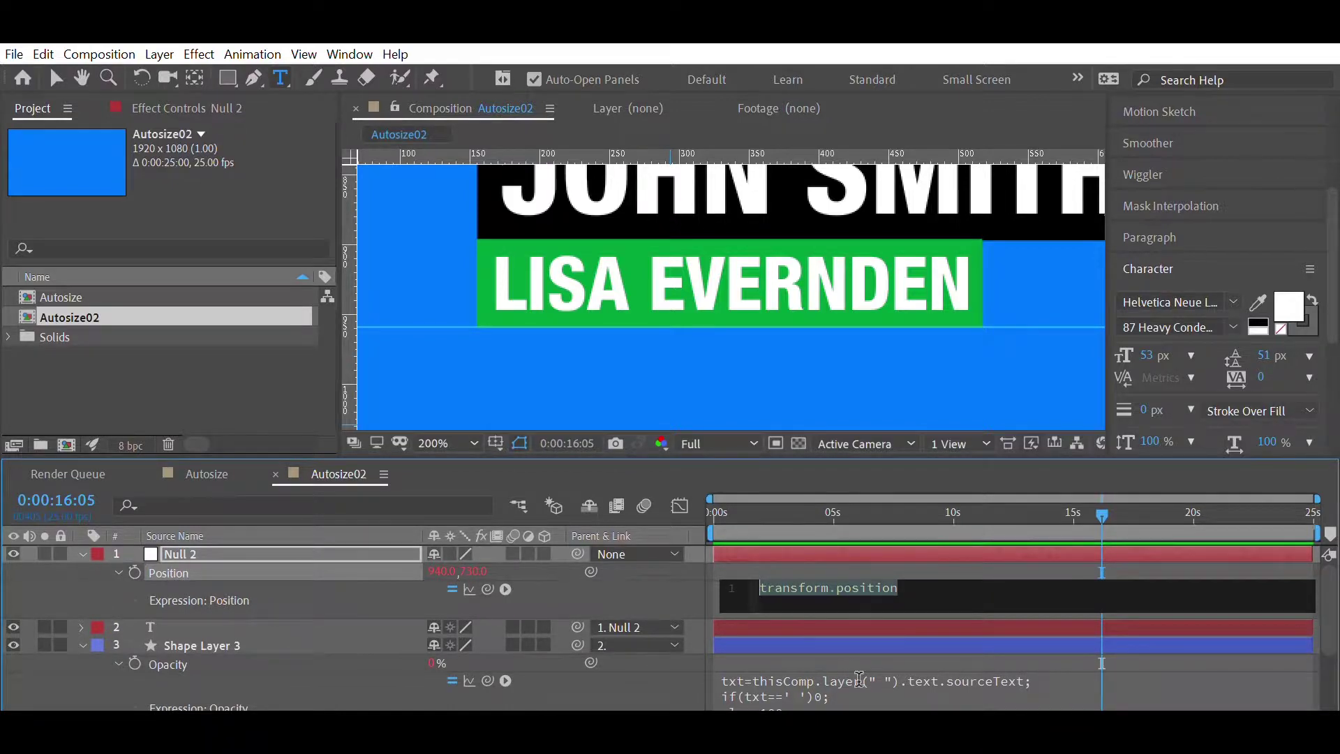
left_click(765, 677)
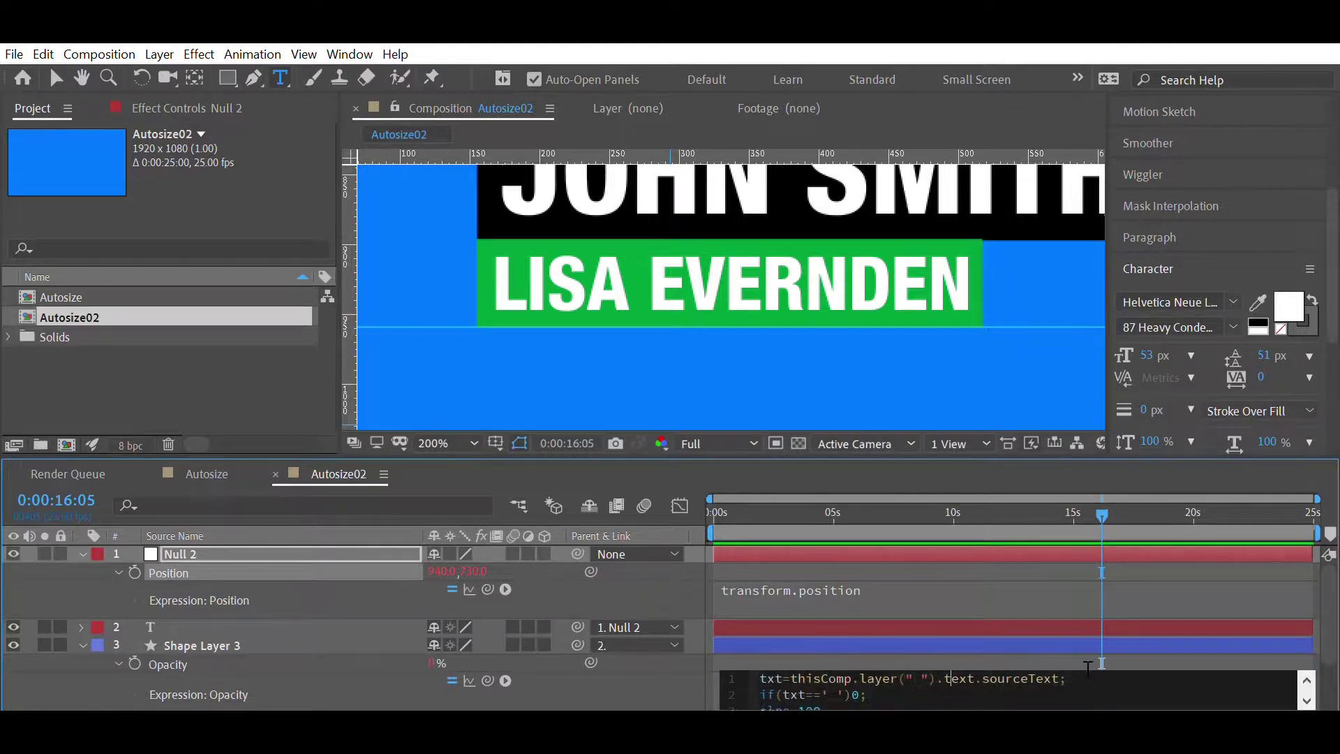
key("ctrl+c")
left_click(850, 590)
key("ctrl+v")
key("Return")
type("if")
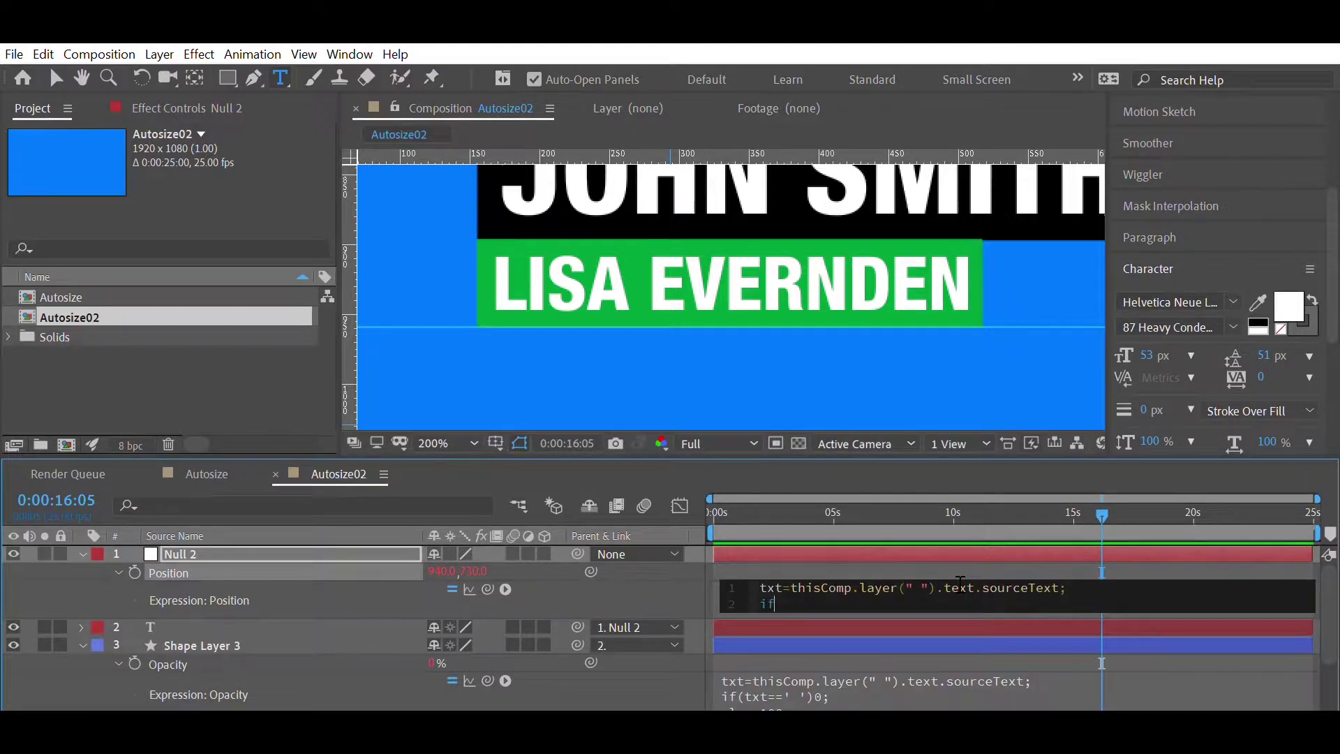
type("(txt==' ')[940,666];")
- Add the else [940, 730]; line, fix the missing bracket, and commit the expression
key("Return")
type("else [94")
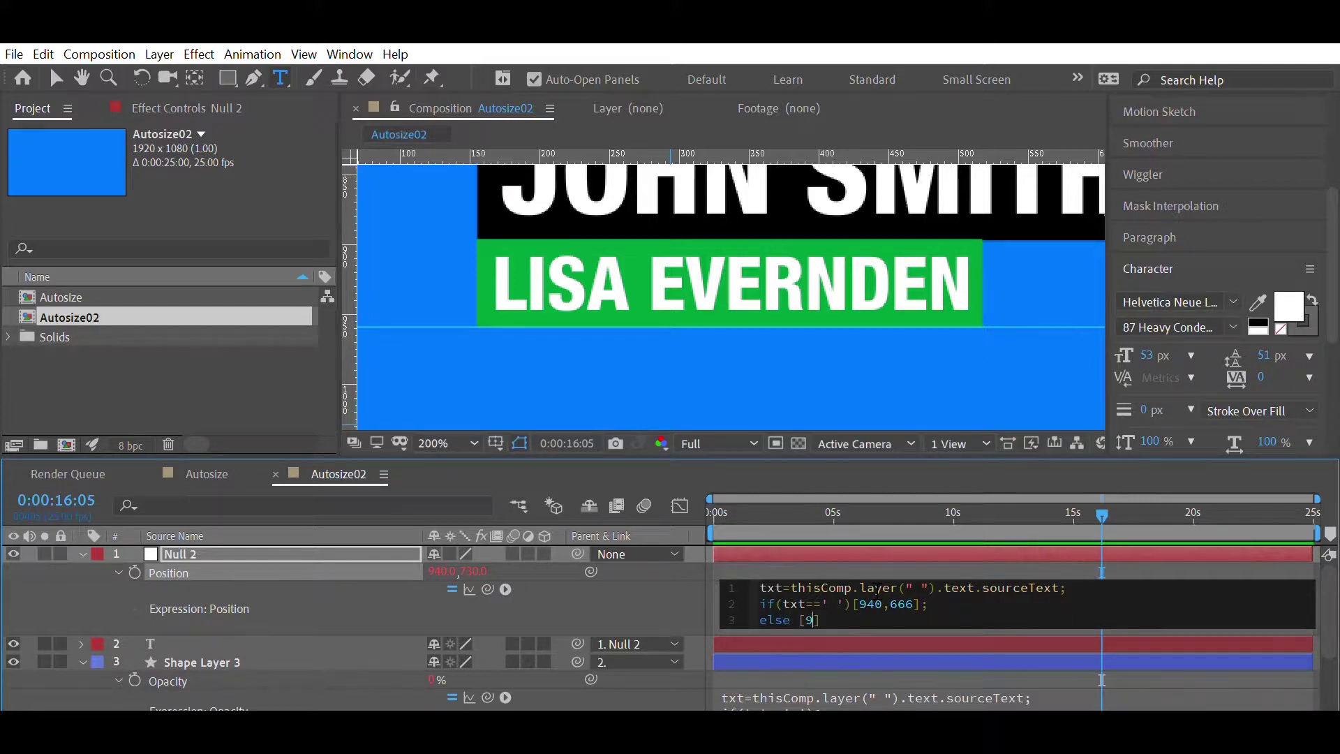
type("0, 730;")
left_click(651, 567)
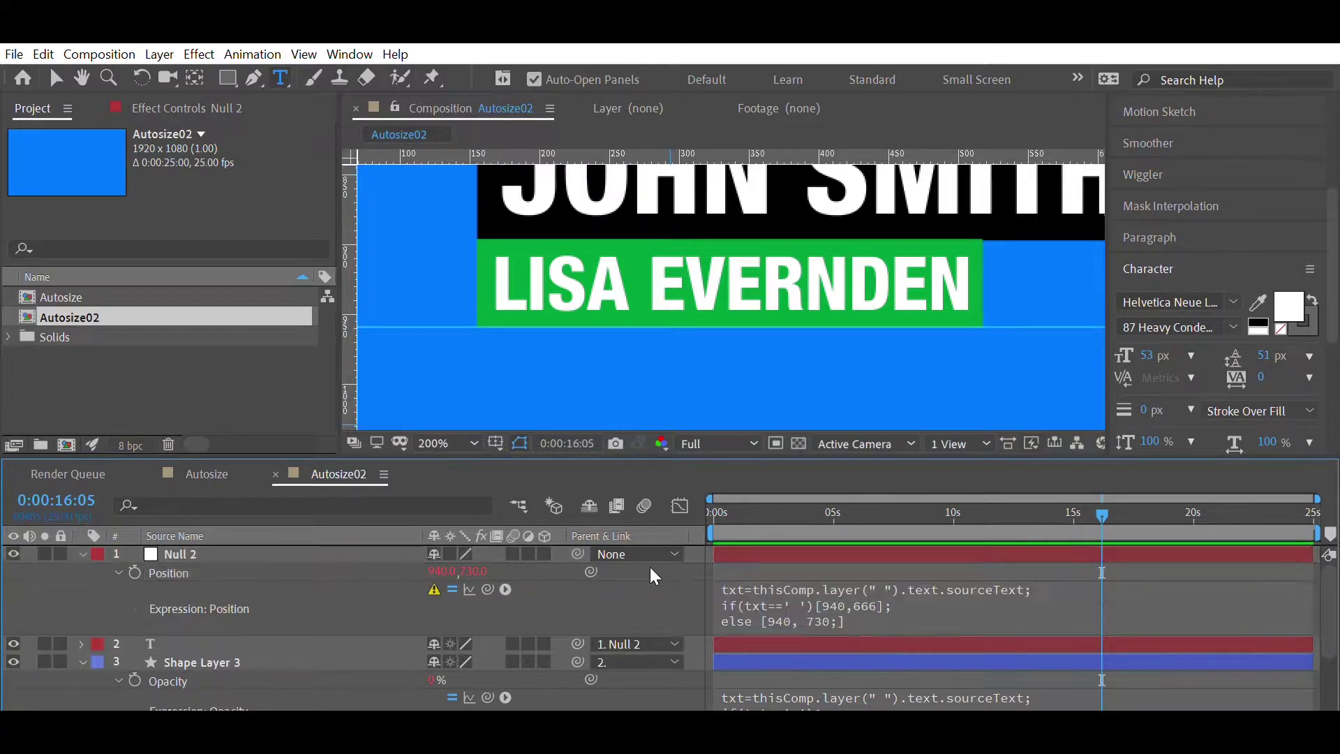
left_click(879, 619)
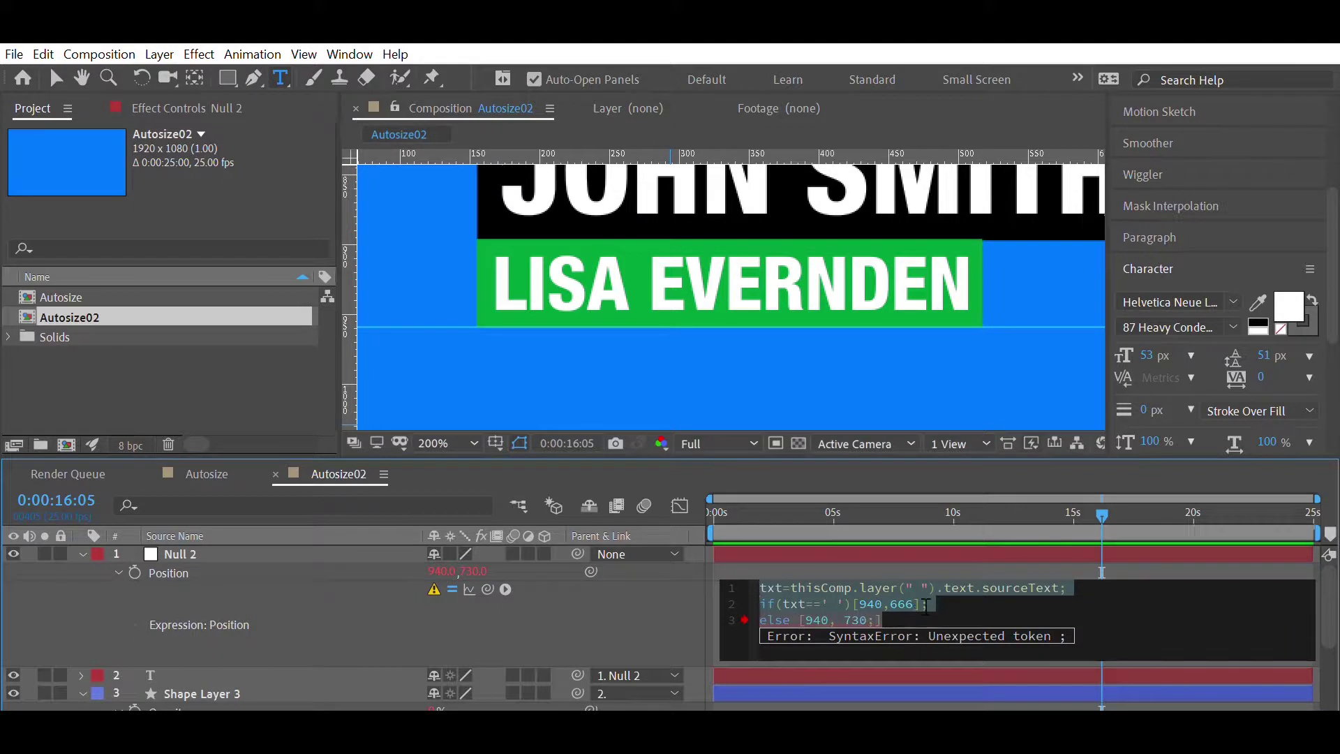
key("BackSpace")
key("BackSpace")
type("]")
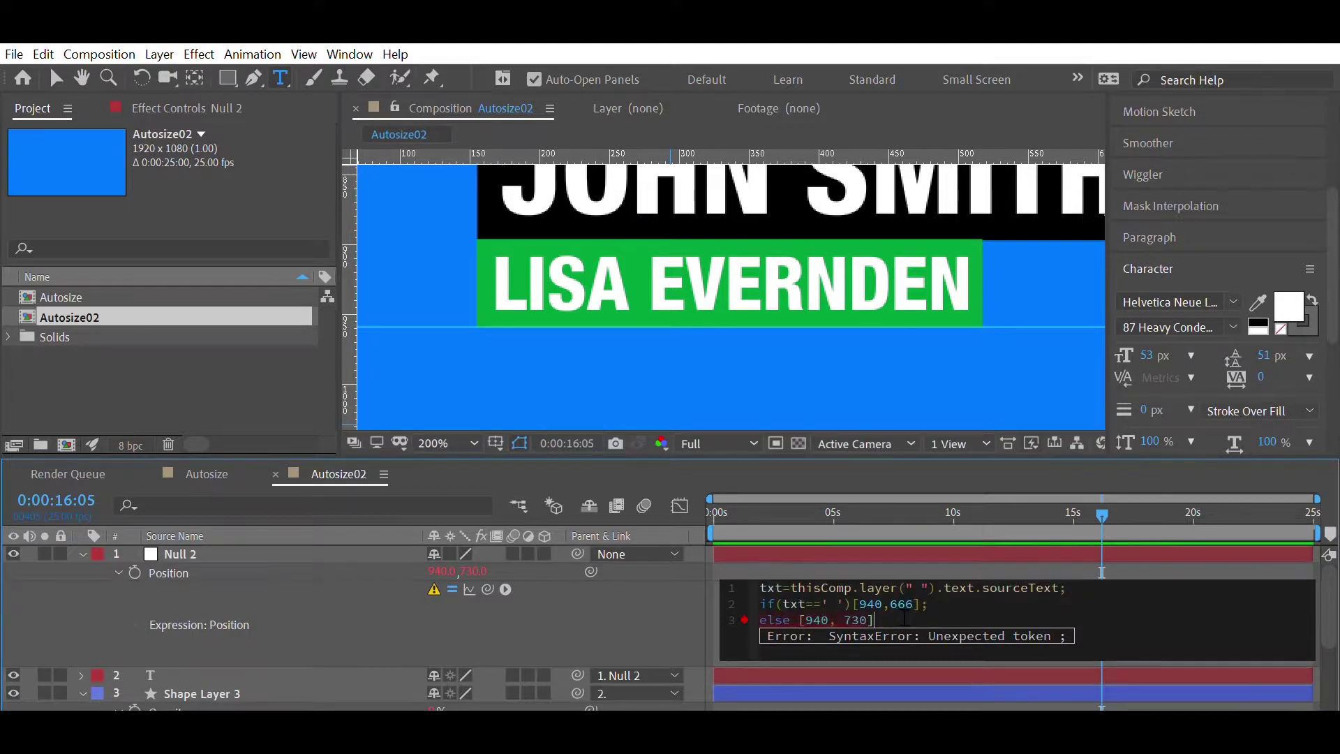
type(";")
left_click(1043, 464)
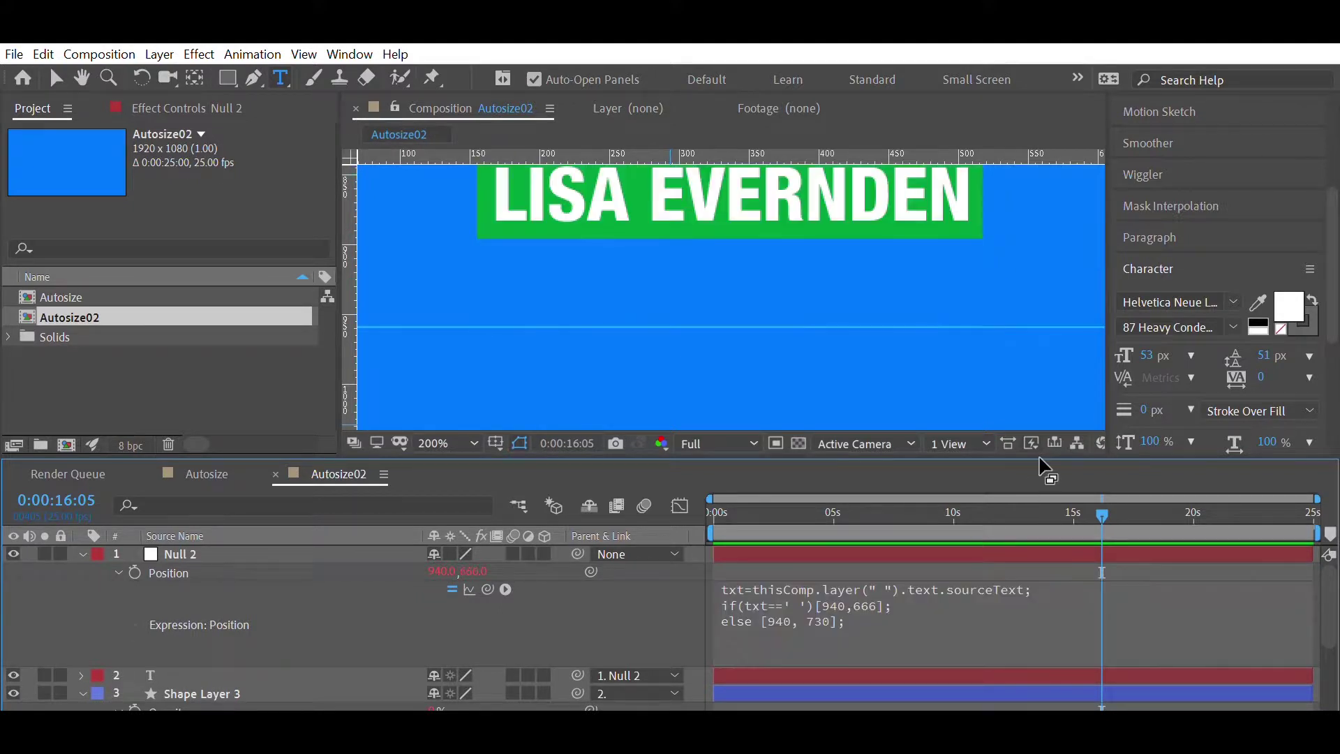
scroll(869, 360, "down", 3)
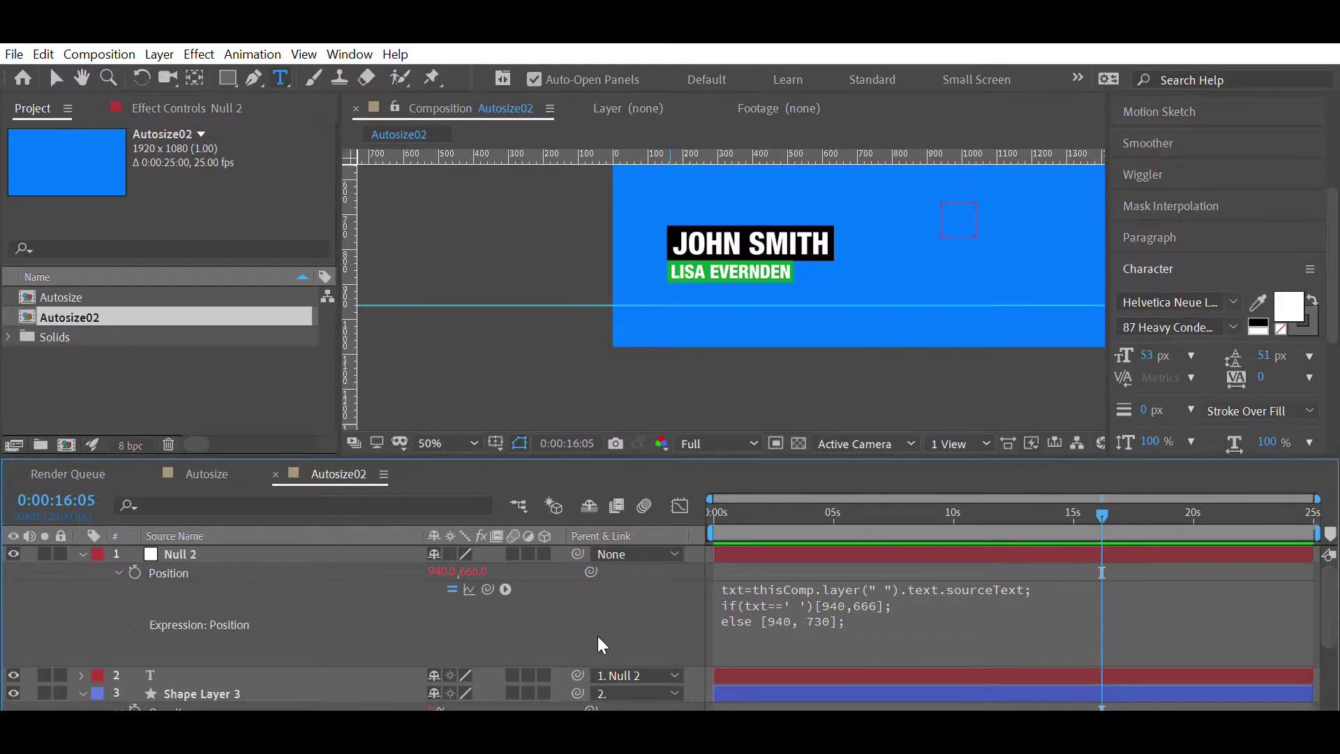
left_click(738, 660)
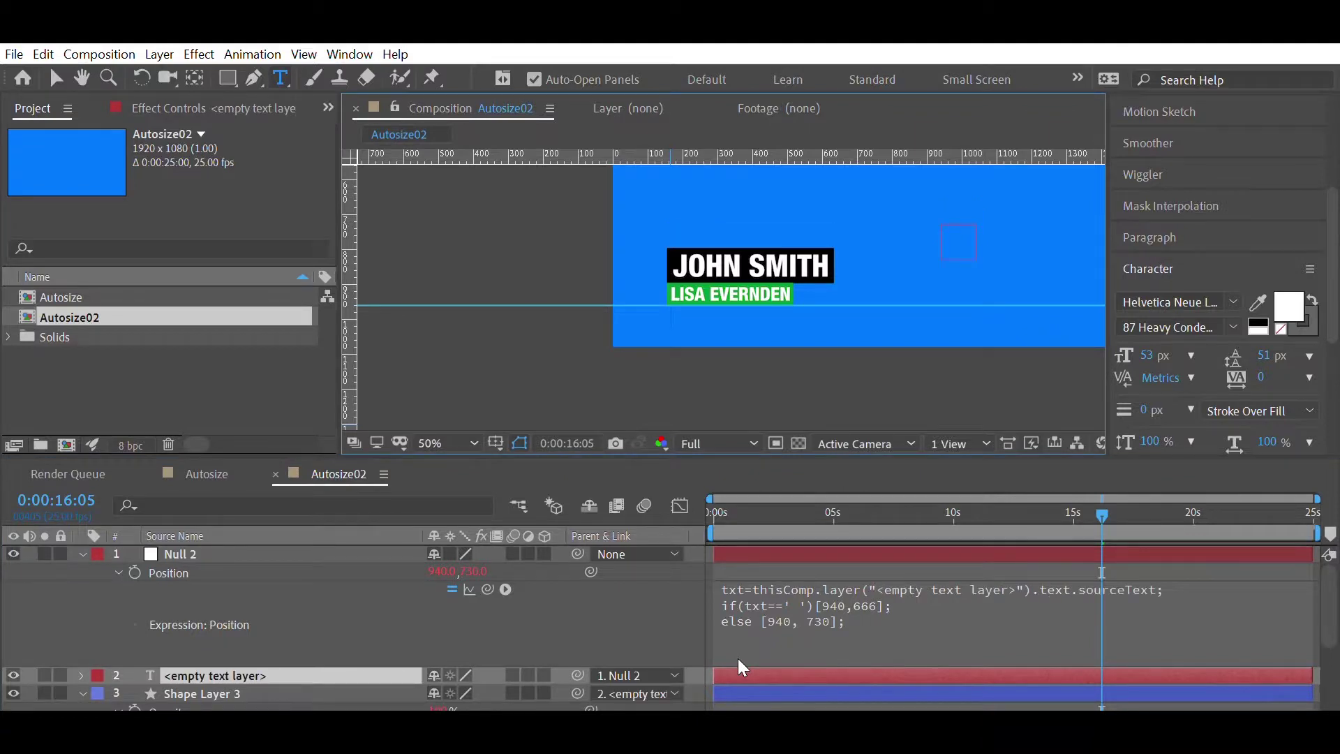
- Swap Null 2's Position expression values to 940,730 for a blank third line, otherwise 940,666
type("asce")
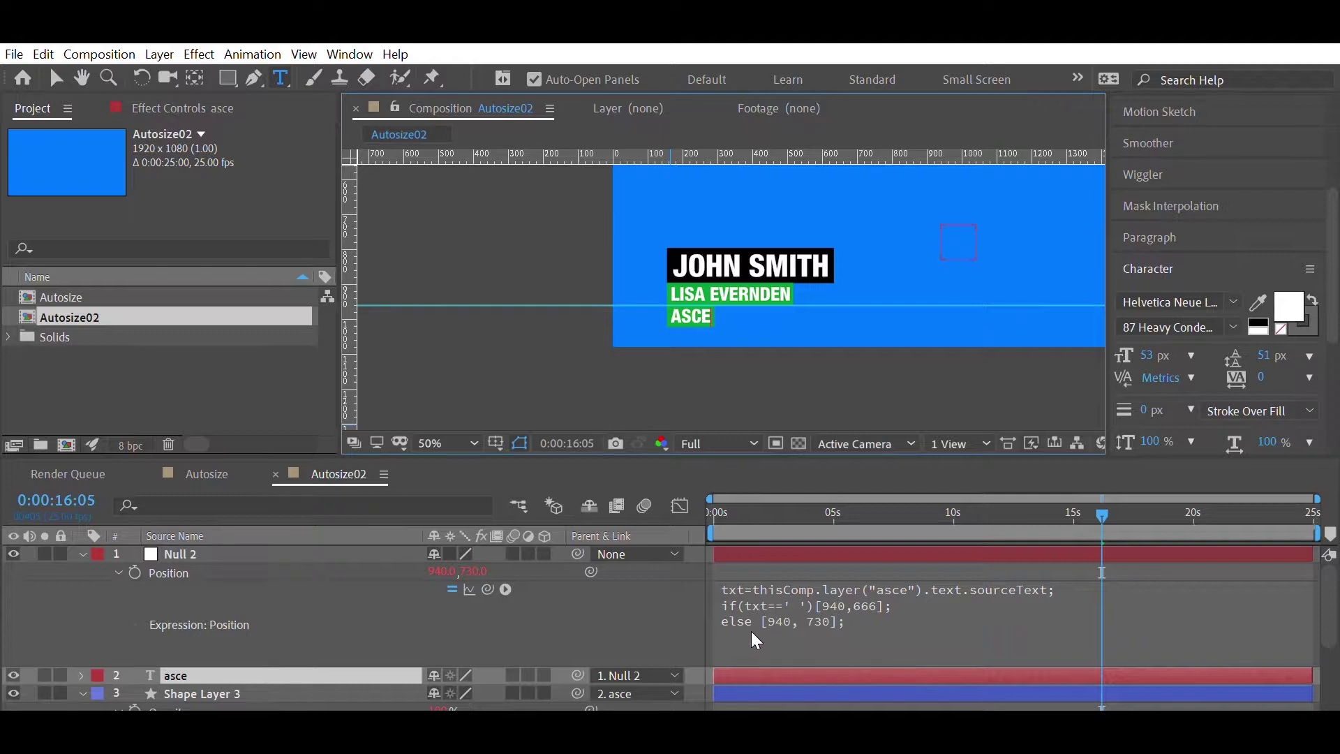
type("ntial")
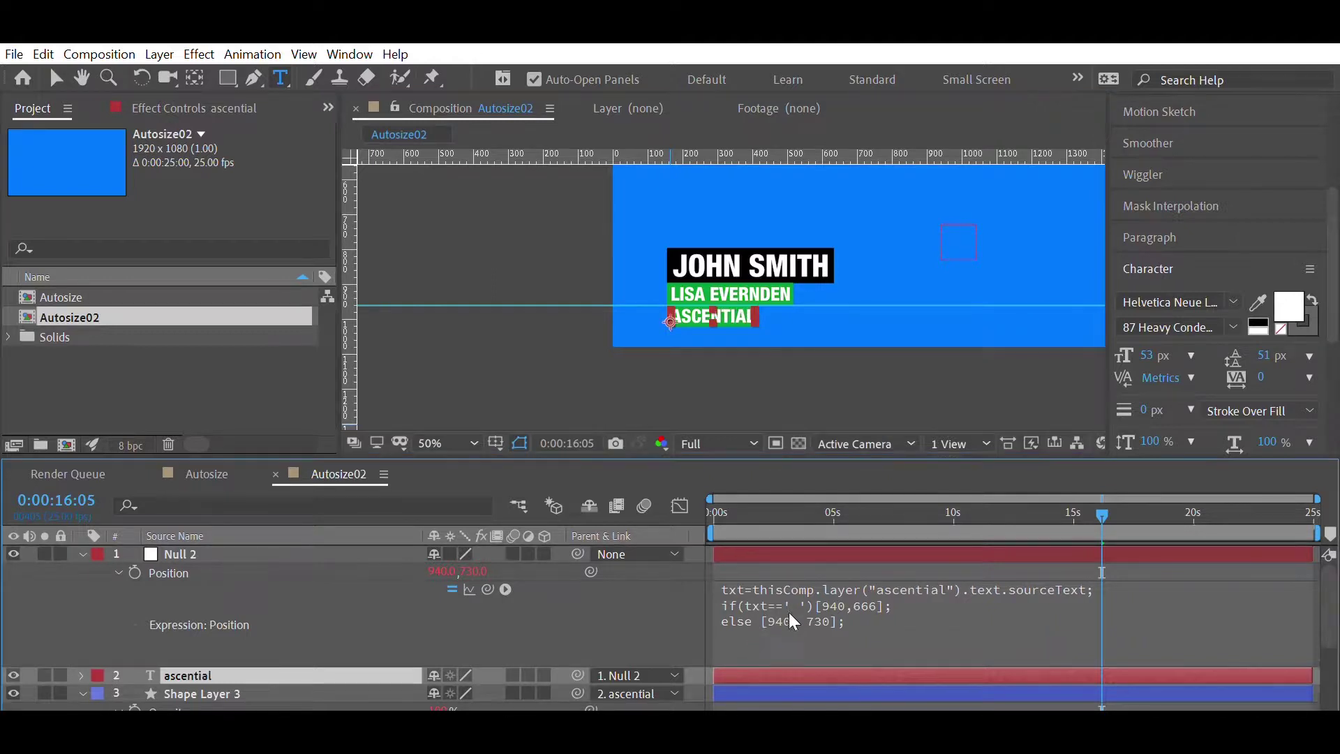
left_click(858, 619)
left_click(914, 602)
key("BackSpace")
key("BackSpace")
key("BackSpace")
type("730")
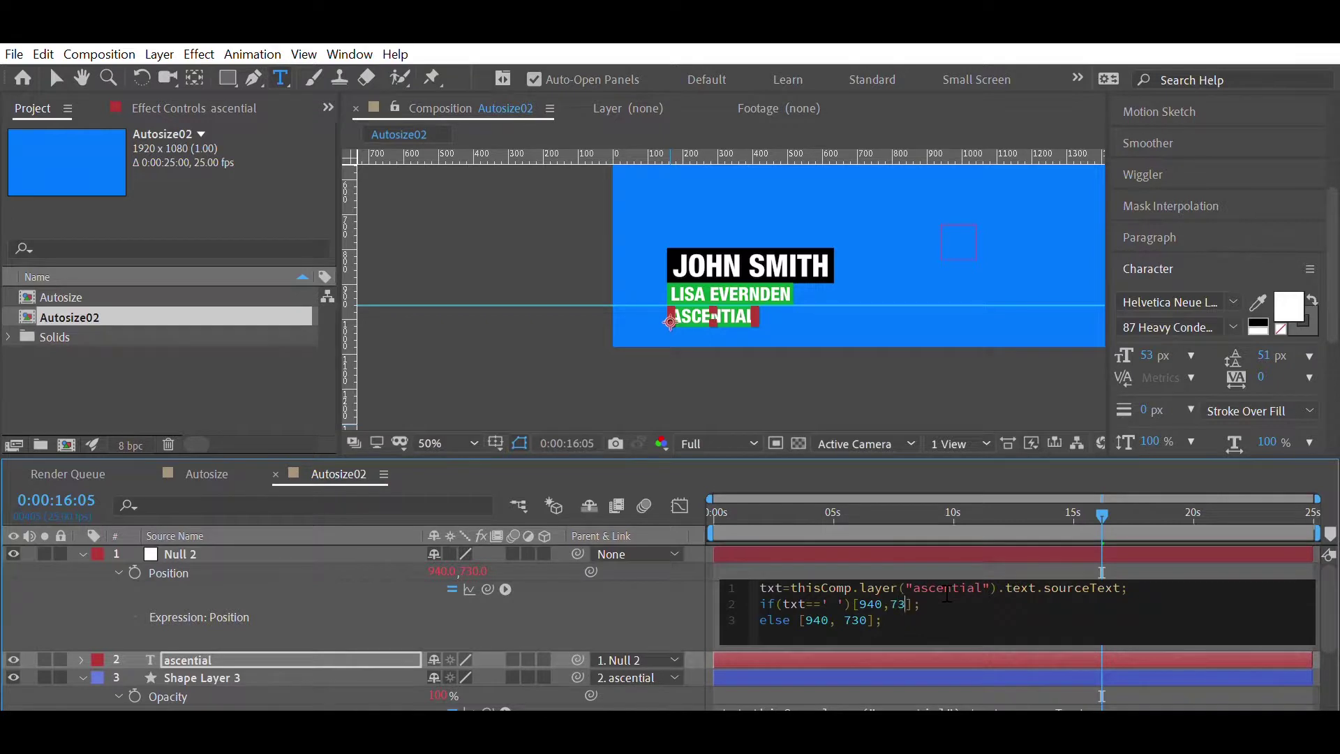
key("BackSpace")
key("BackSpace")
key("BackSpace")
type("666")
left_click(910, 546)
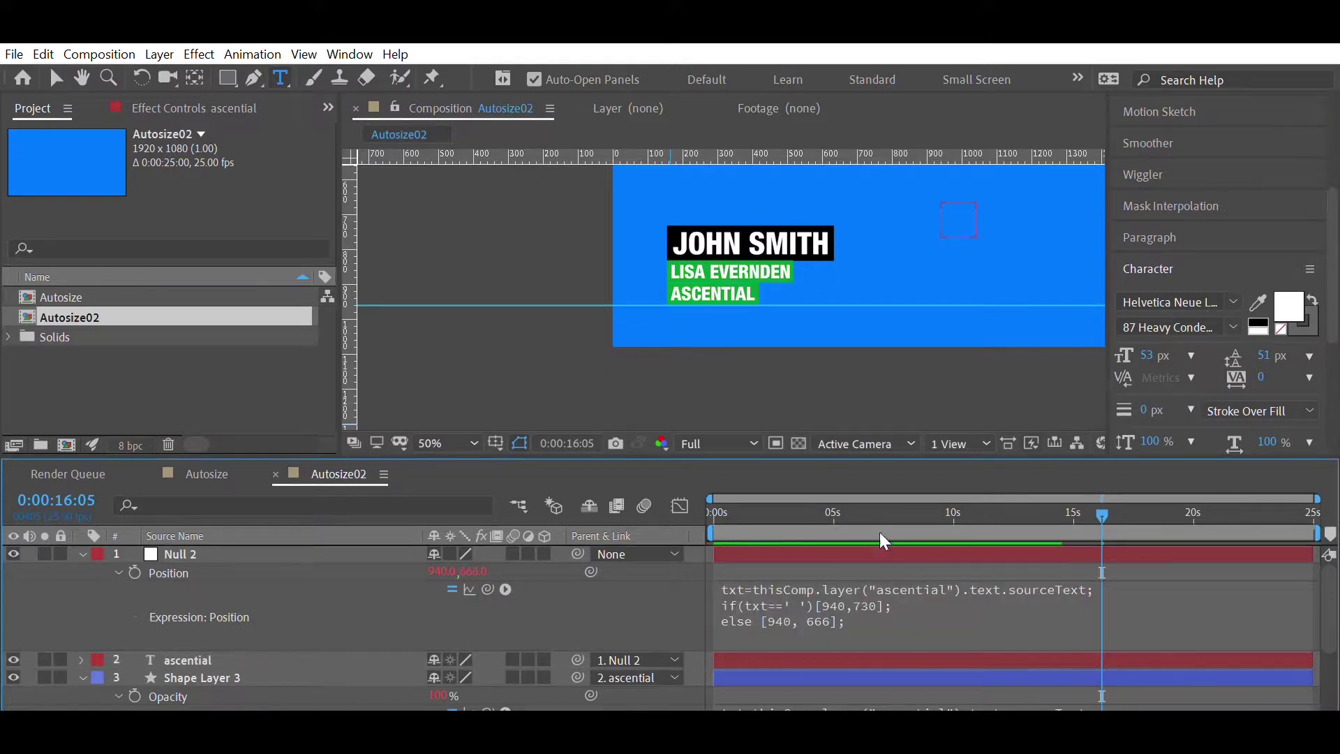
- Empty the third name tag to test the null shift, then retype 'ascential'
double_click(826, 649)
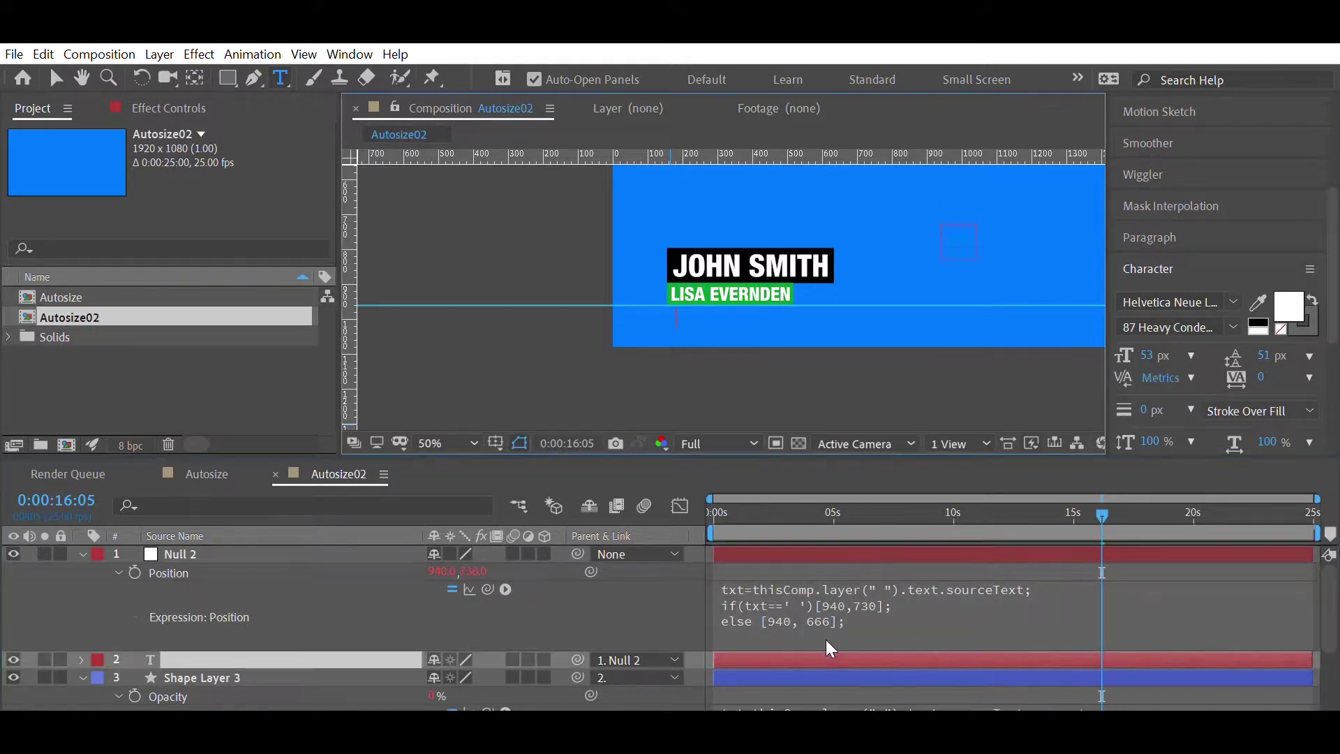
left_click(869, 615)
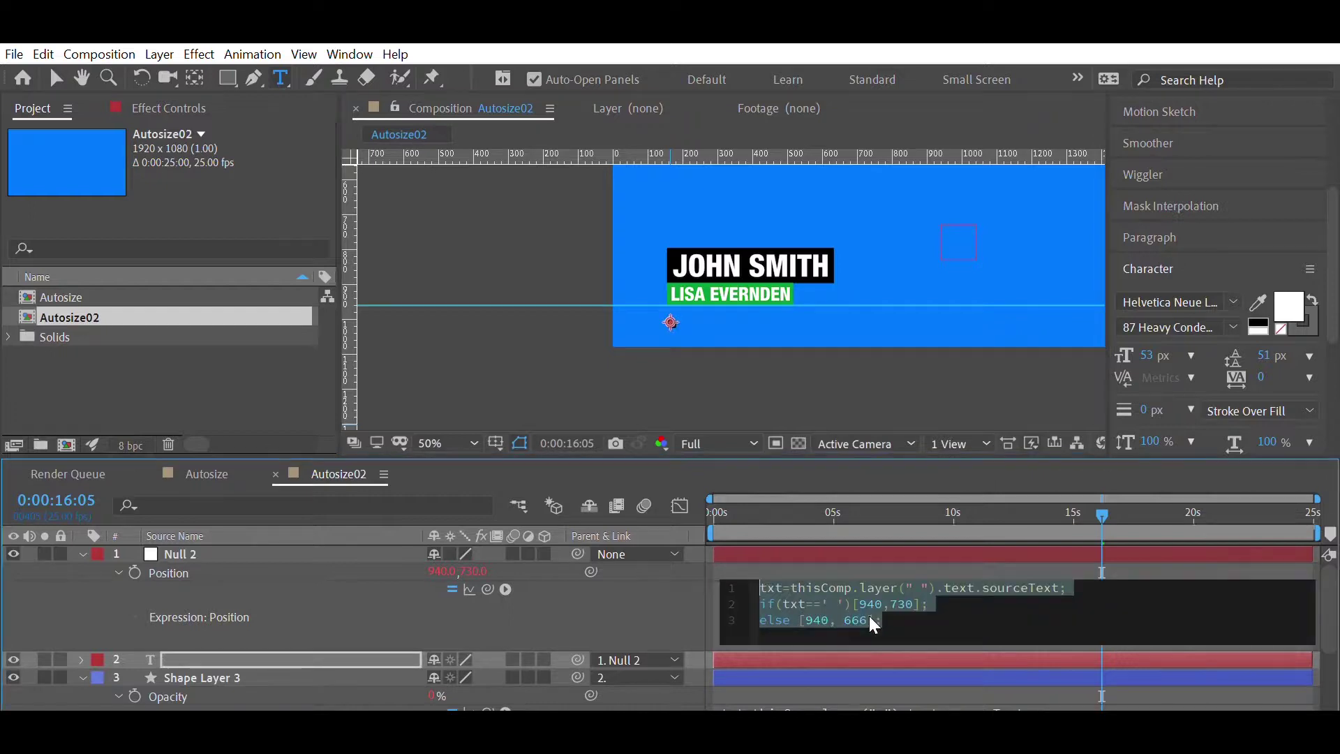
double_click(827, 651)
type("ascential")
key("Escape")
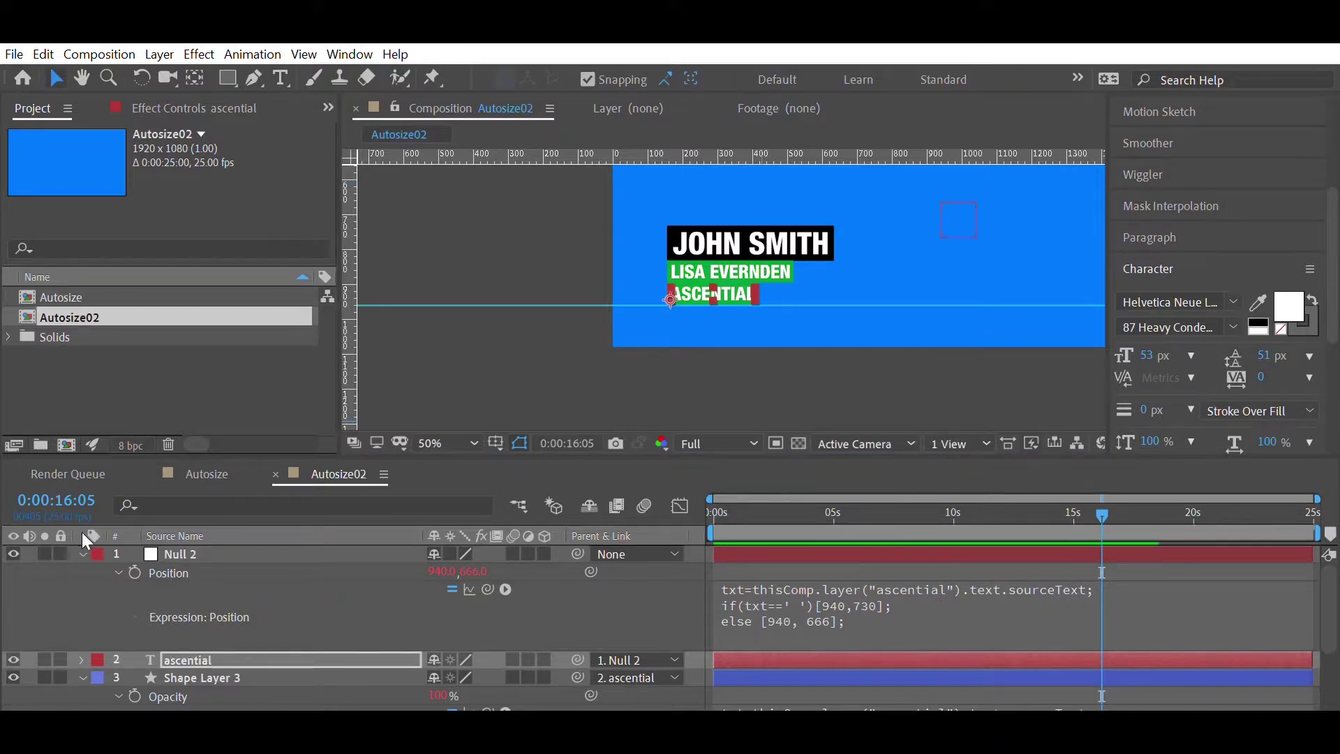
left_click(83, 552)
left_click(83, 588)
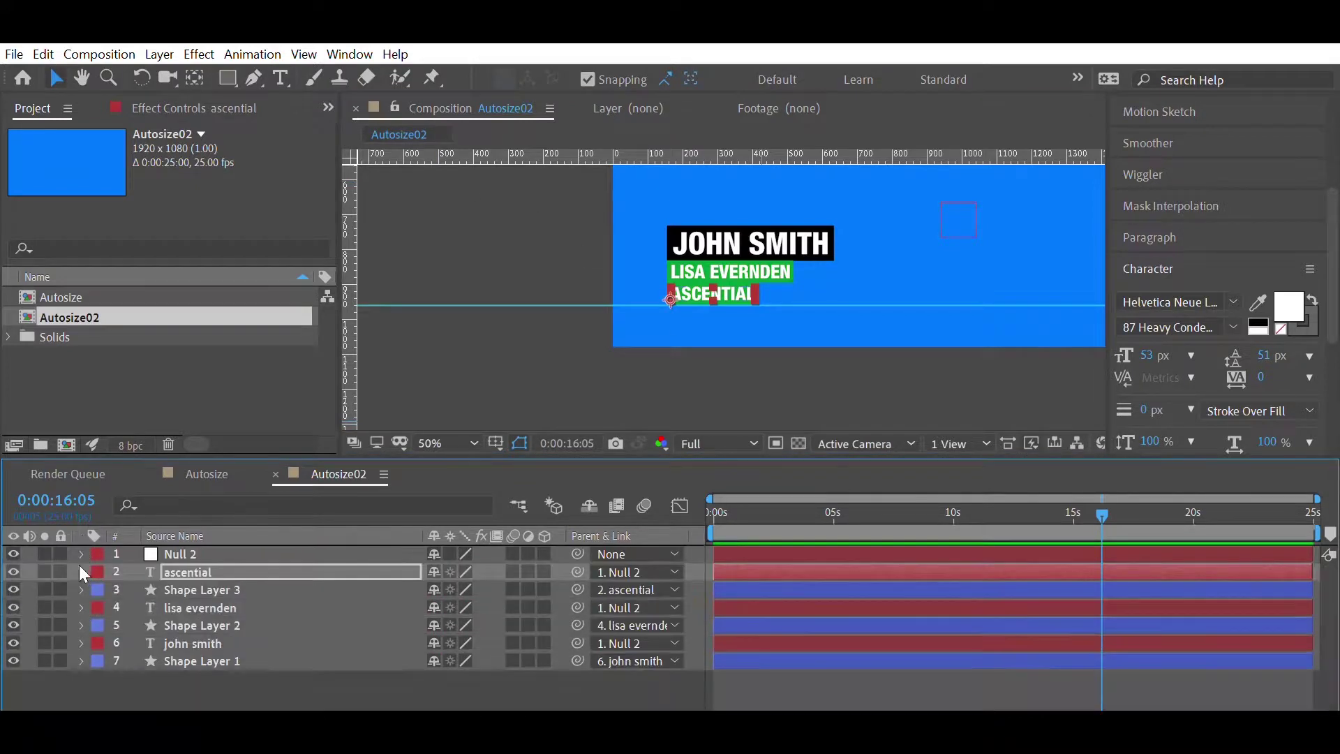
left_click(744, 681)
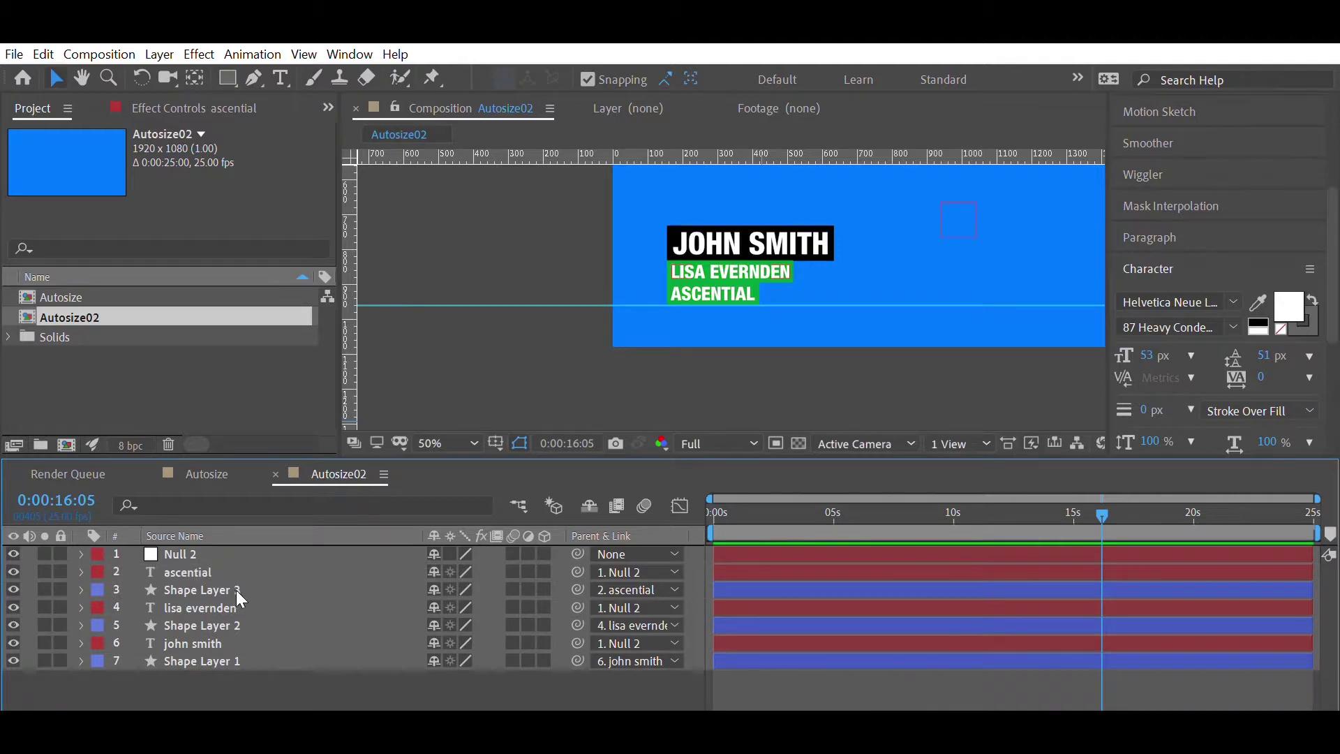
left_click(237, 607)
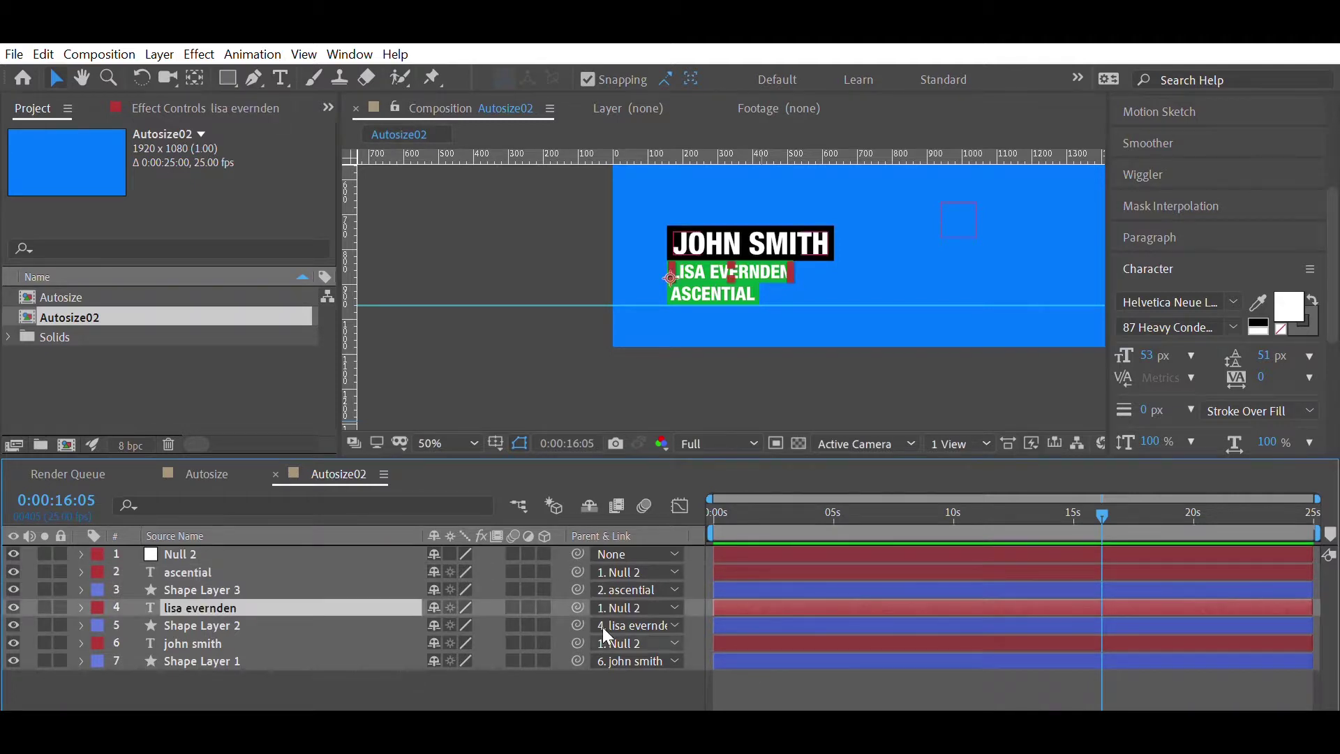
left_click(196, 570, "ctrl")
left_click_drag(577, 607, 194, 635)
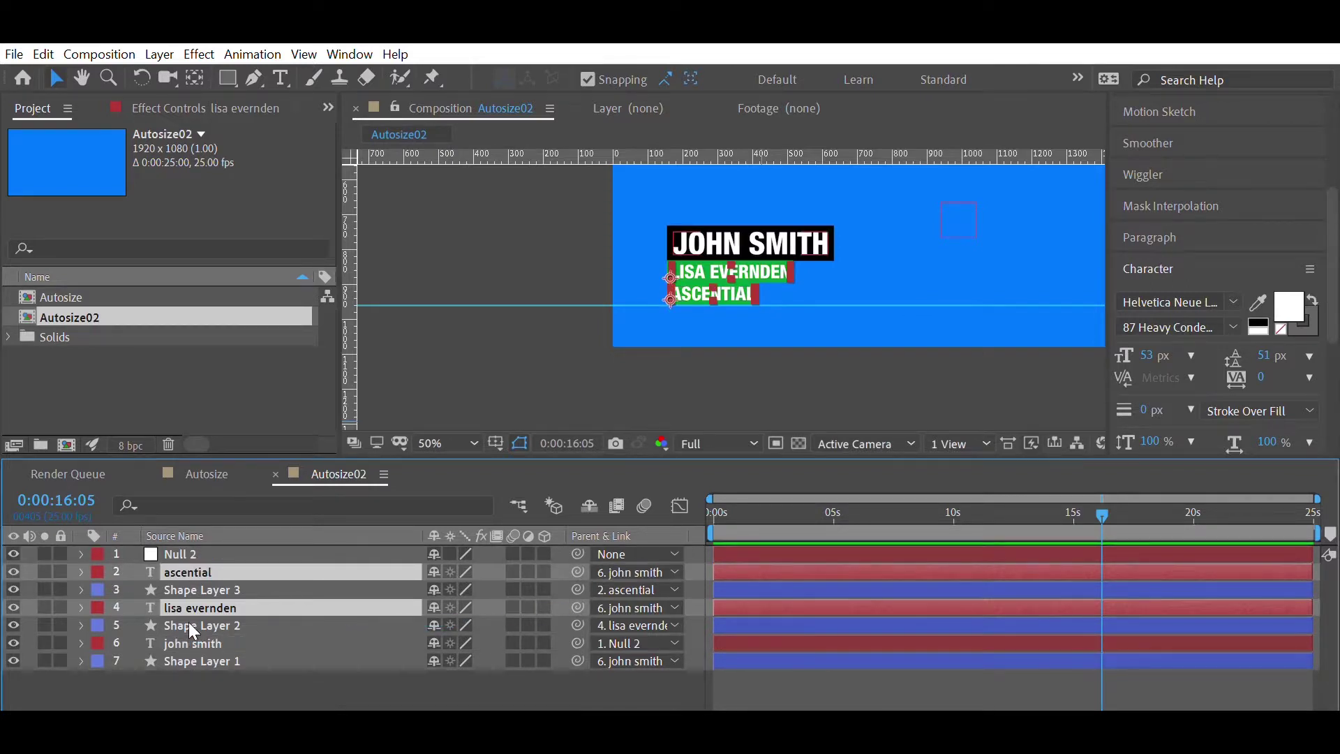
left_click(194, 639)
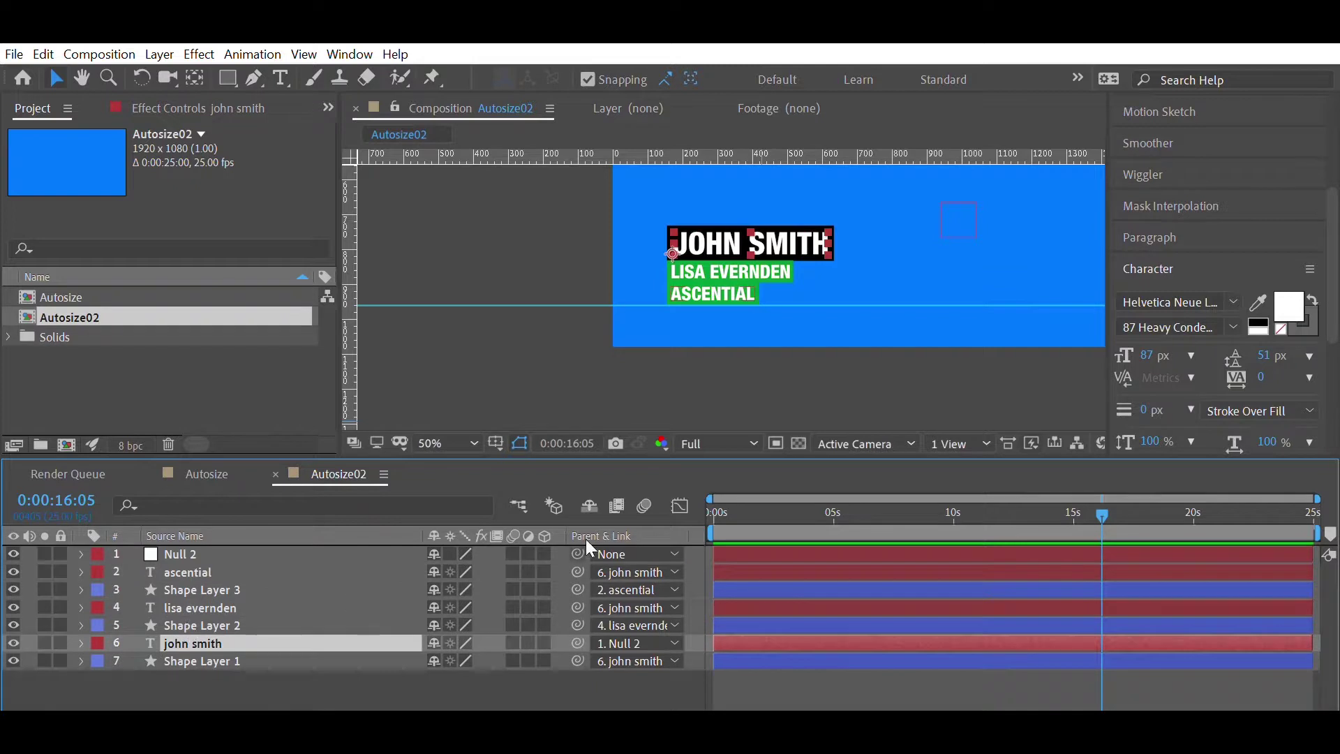
left_click_drag(832, 507, 748, 503)
key("equal")
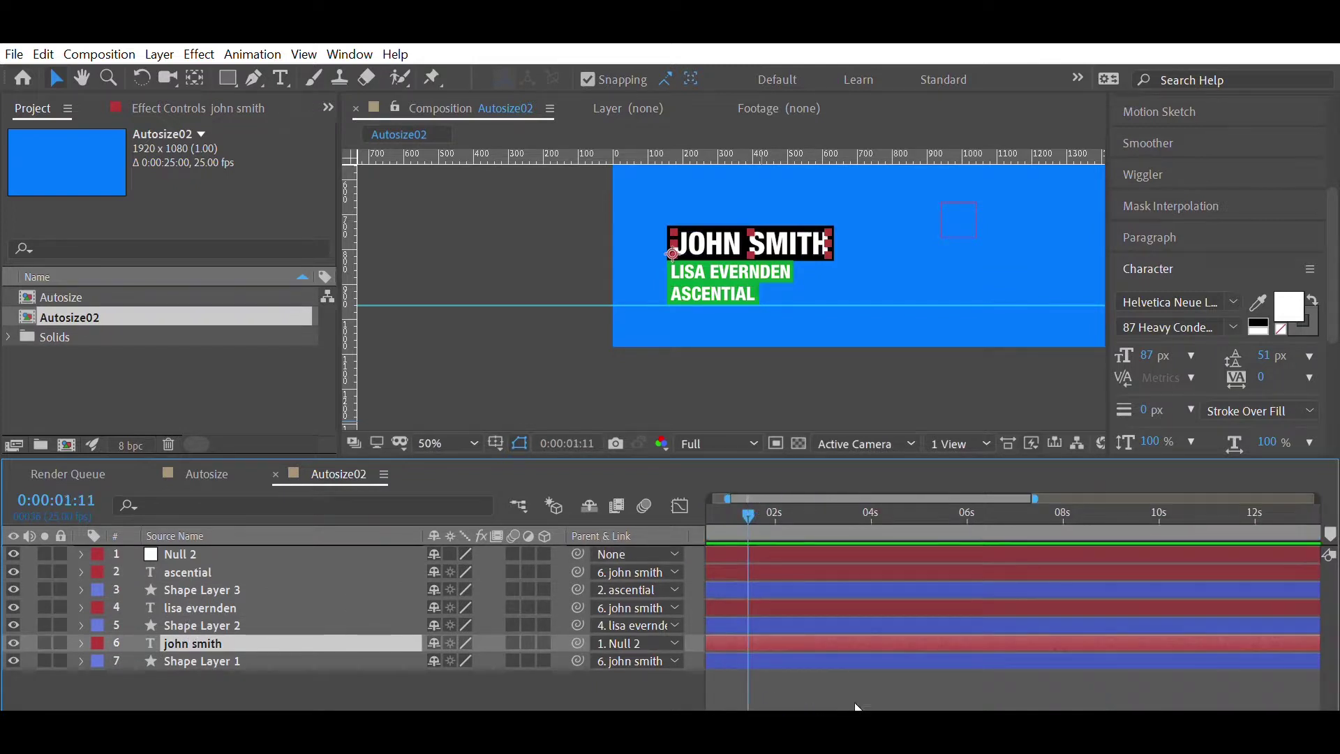
scroll(855, 702, "left", 1)
left_click_drag(782, 505, 755, 497)
key("equal")
scroll(803, 647, "left", 1)
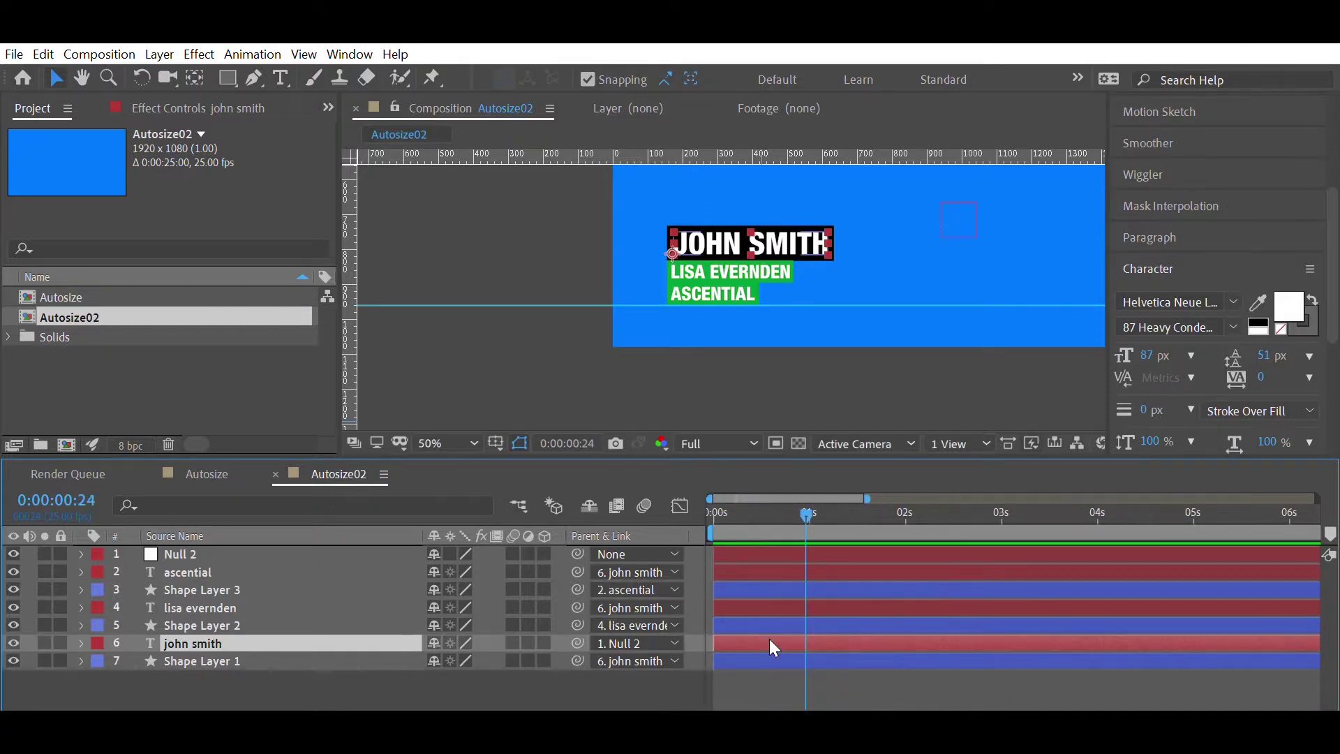
key("p")
left_click(135, 660)
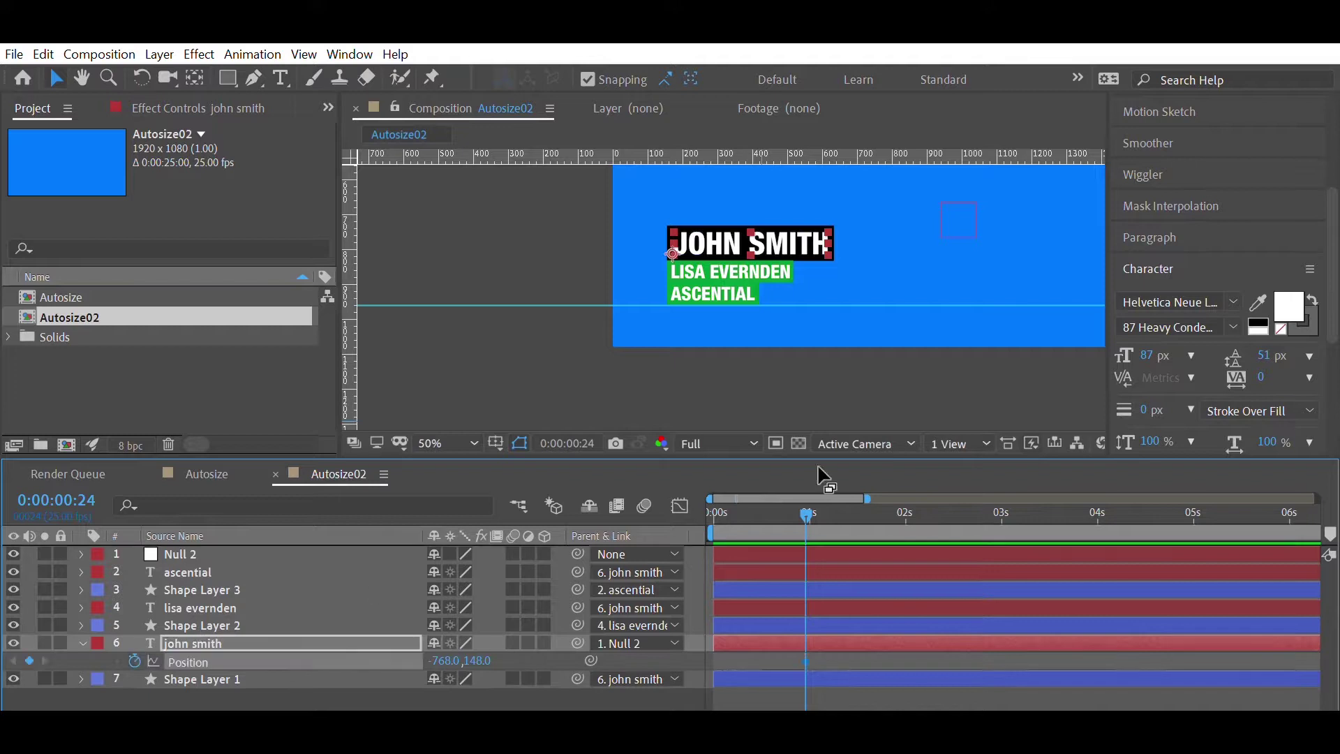
left_click(812, 582)
left_click(809, 554, "ctrl")
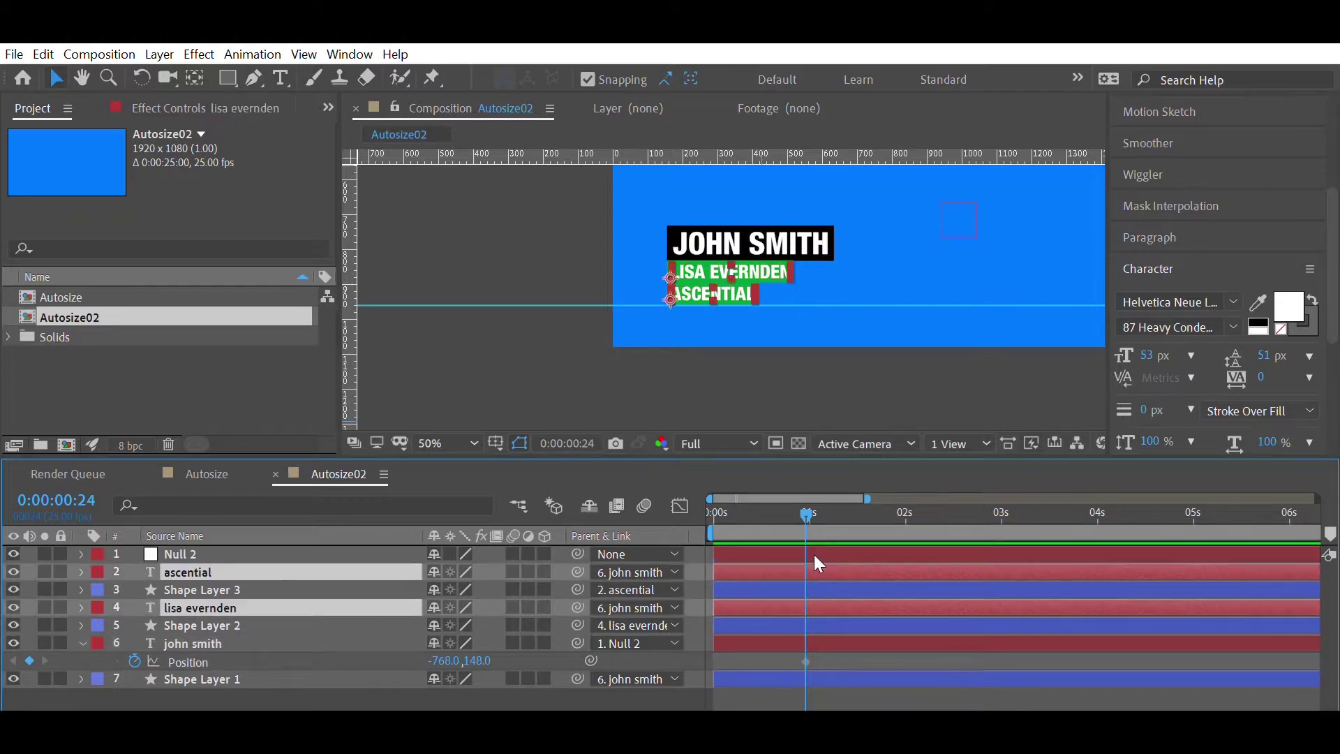
key("p")
key("alt+shift+p")
- At 0 s, nudge all three name layers down below the frame
key("Home")
left_click(183, 678, "ctrl")
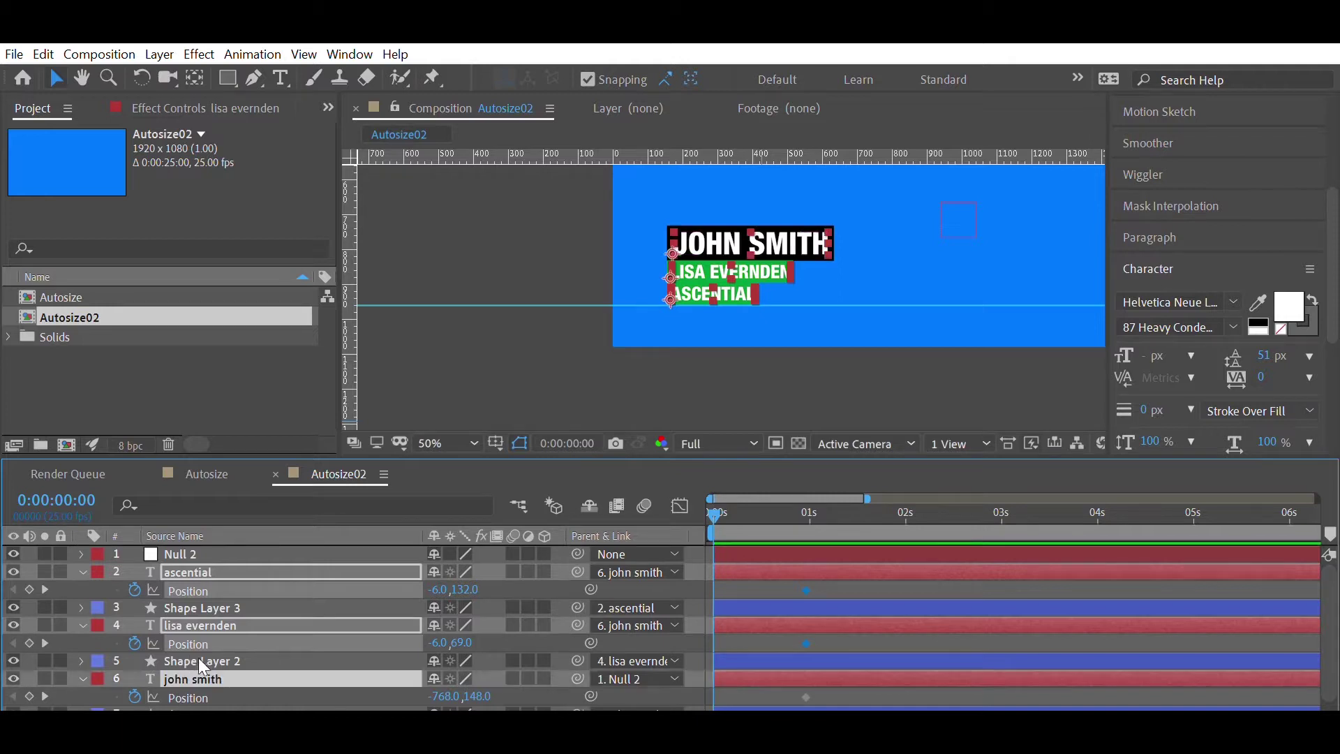
key("shift+Down")
key("shift+Down")
key("shift+Down")
key("shift+Down")
key("shift+Down")
key("shift+Down")
key("shift+Down")
key("shift+Down")
key("shift+Down")
key("shift+Down")
key("shift+Down")
key("shift+Down")
key("shift+Down")
key("shift+Down")
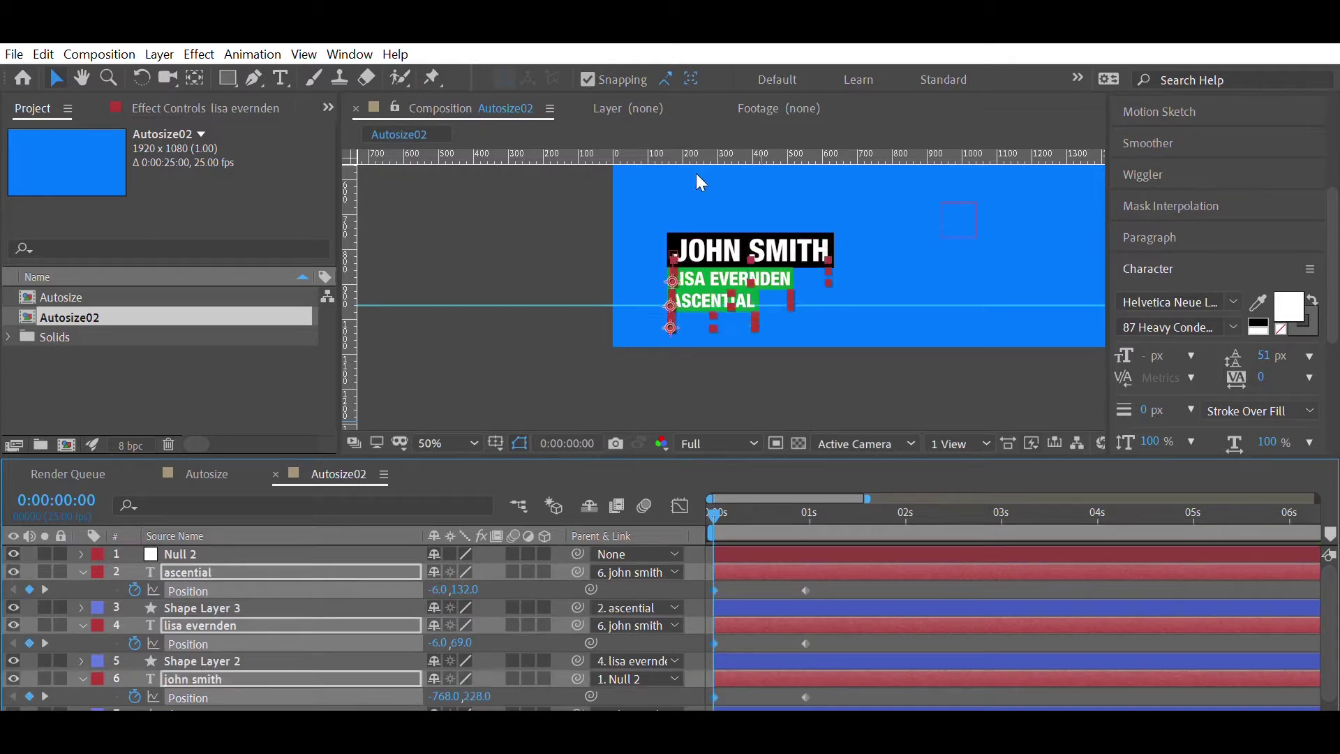
key("shift+Down")
key("shift+Down")
key("shift+Down")
key("shift+Down")
key("shift+Down")
key("shift+Down")
key("shift+Down")
key("shift+Down")
key("shift+Down")
key("shift+Down")
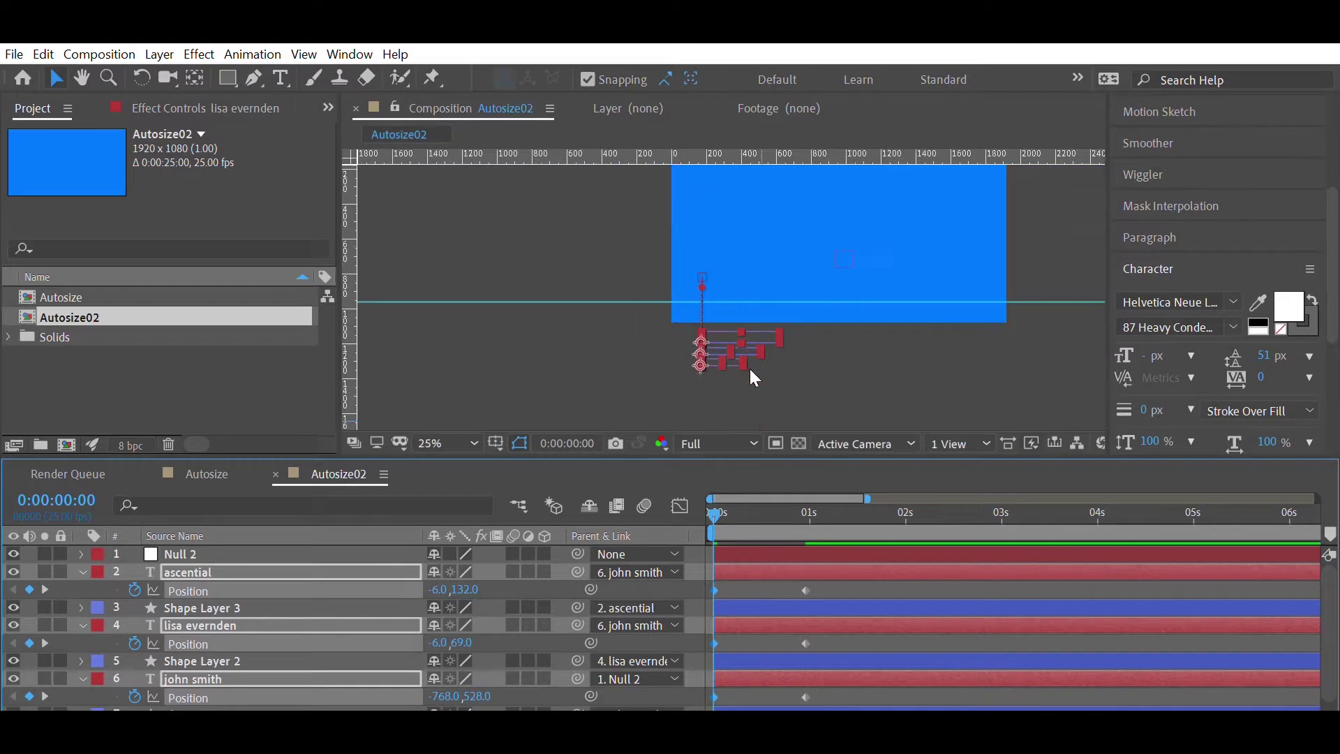
left_click(749, 369)
left_click(730, 343)
key("shift+Down")
key("shift+Down")
key("shift+Down")
key("shift+Down")
key("shift+Down")
key("shift+Down")
key("shift+Down")
key("shift+Down")
key("shift+Down")
key("shift+Down")
key("shift+Down")
key("shift+Down")
key("shift+Down")
key("shift+Down")
key("shift+Down")
key("shift+Down")
left_click(732, 334)
key("shift+Down")
key("shift+Down")
key("shift+Down")
key("shift+Down")
key("shift+Down")
key("shift+Down")
key("shift+Down")
key("shift+Down")
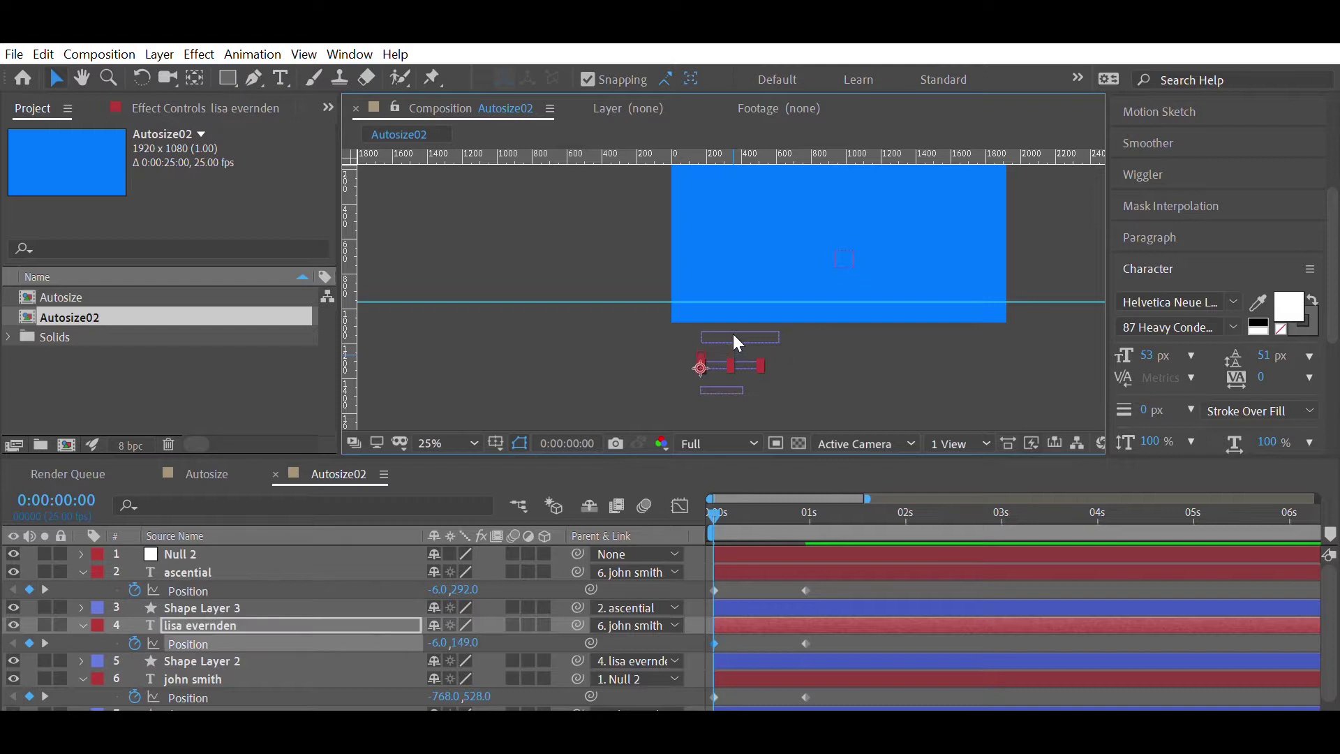
left_click(743, 569)
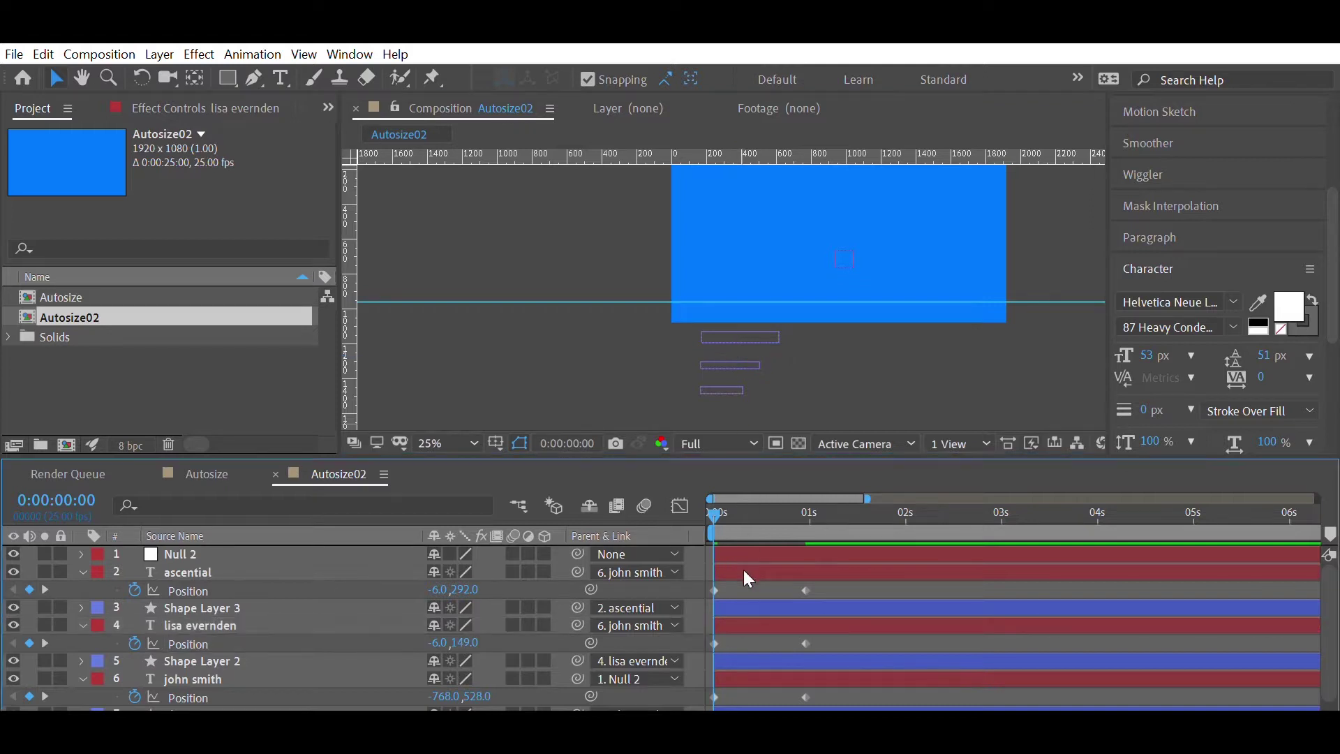
left_click_drag(720, 498, 685, 497)
key("space")
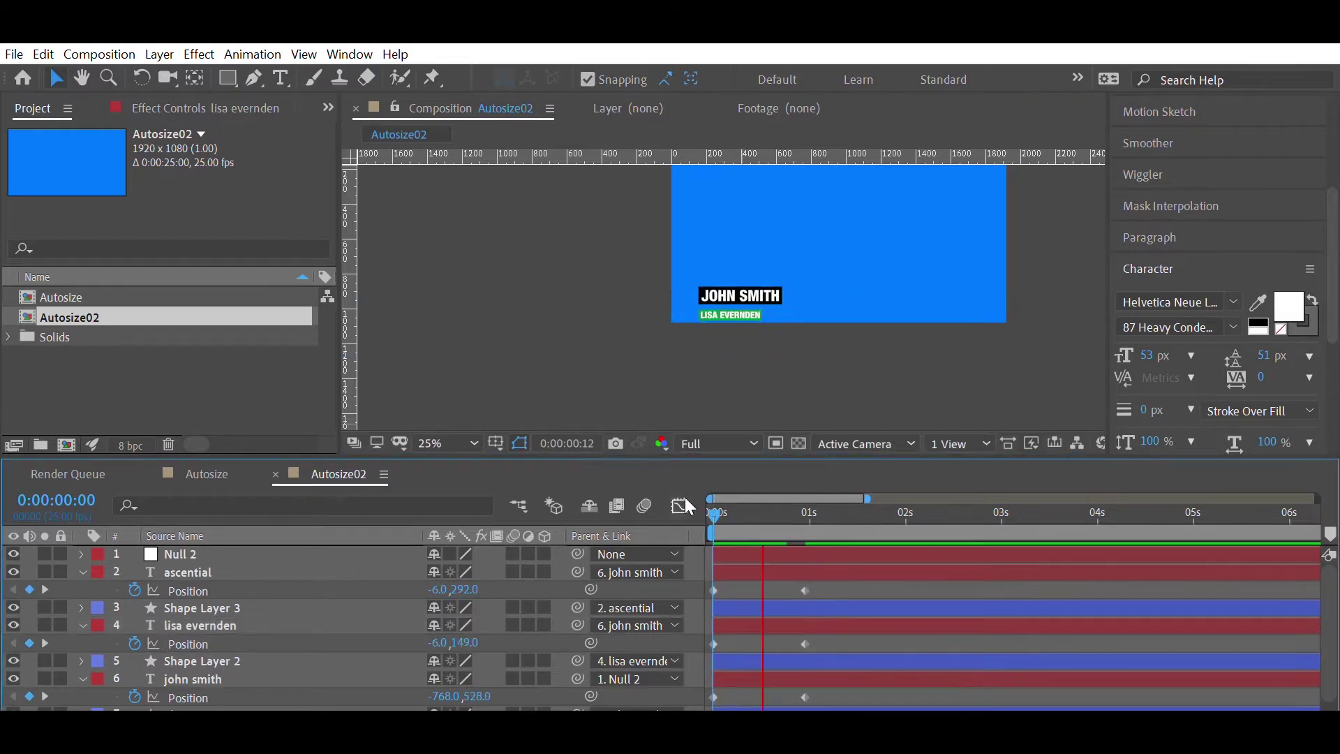
- Easy-ease the three one-second keyframes with about 90% influence and preview from the start
left_click_drag(822, 570, 794, 701)
key("shift+F3")
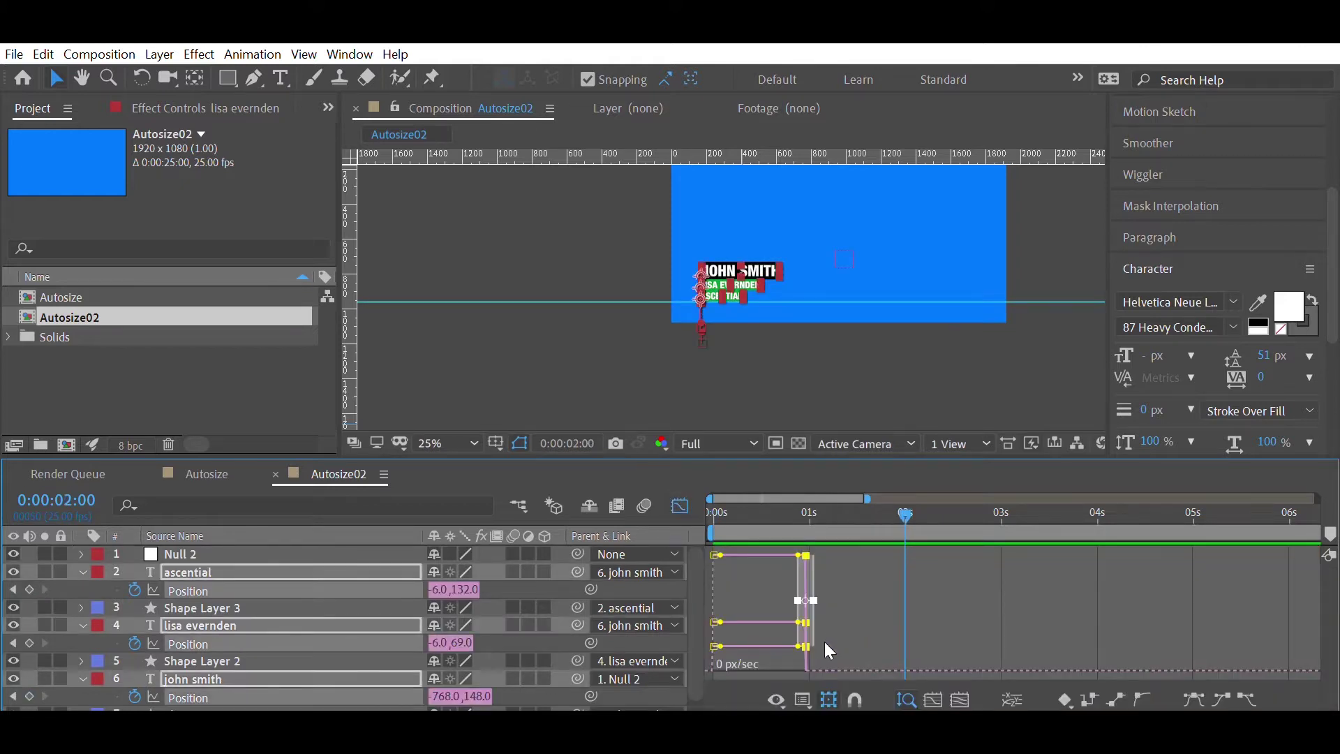
key("F9")
left_click_drag(794, 660, 731, 642)
left_click(745, 511)
key("shift+F3")
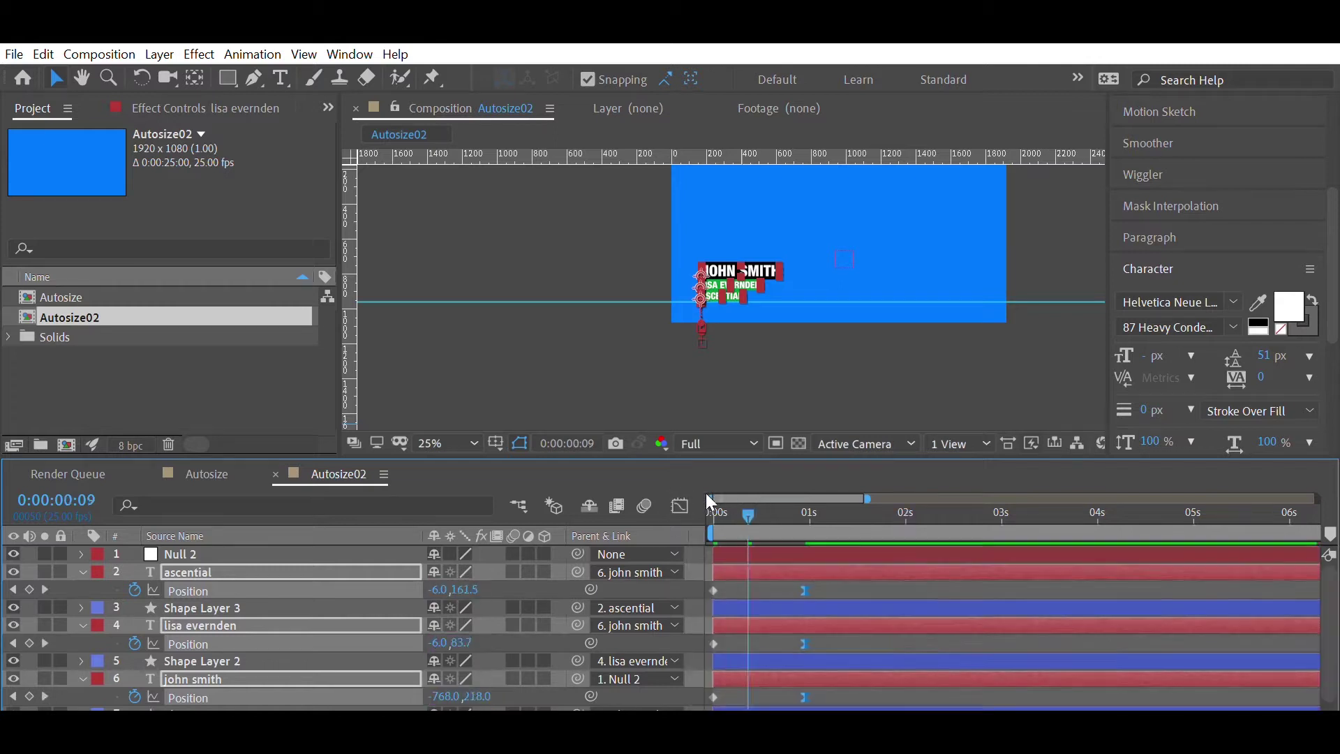
key("Home")
key("space")
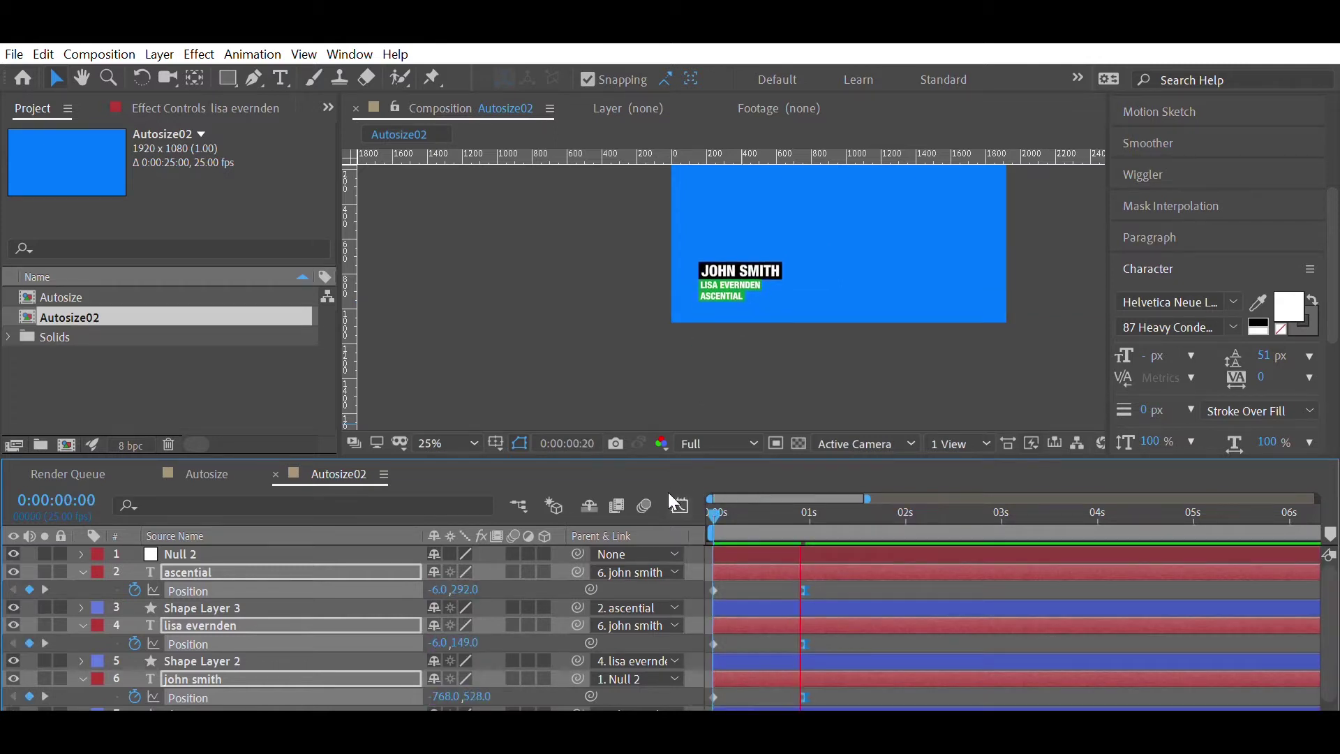
- Replay the eased slide-in animation from the first frame
key("space")
scroll(872, 195, "up", 1)
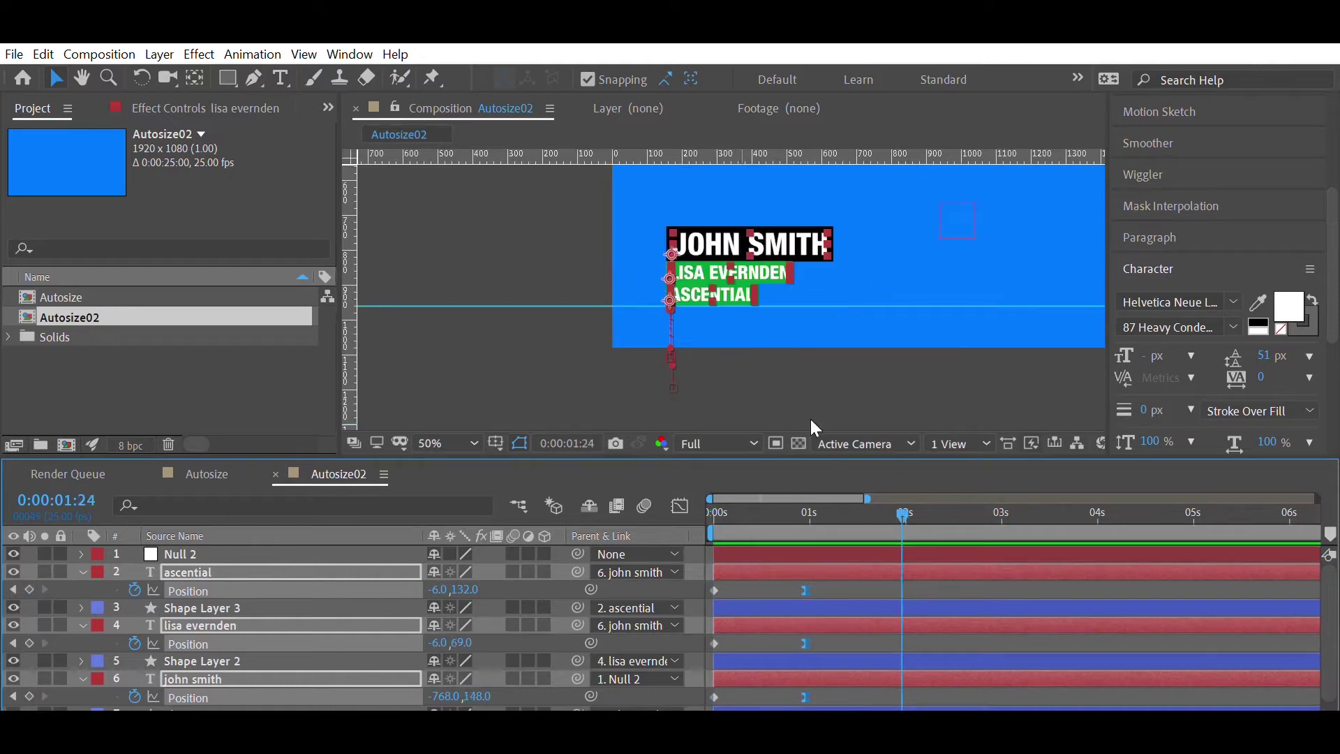
key("Home")
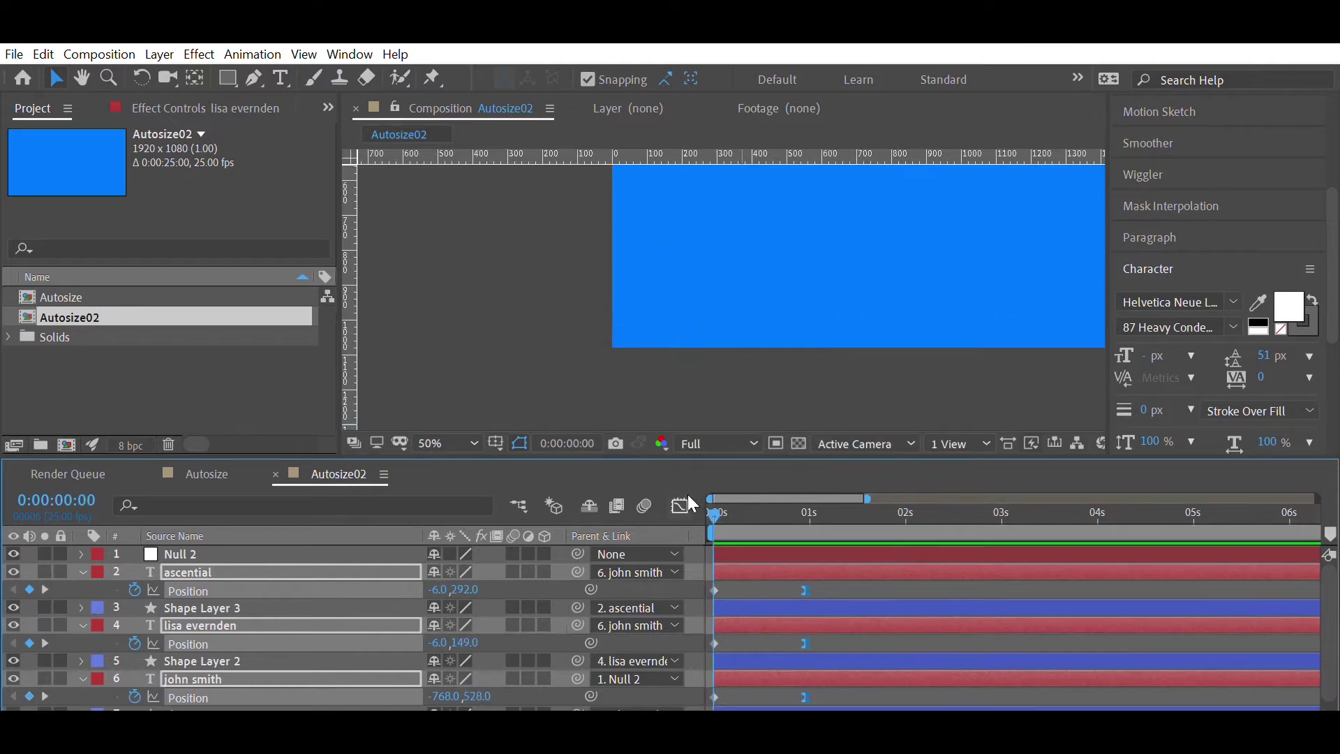
key("space")
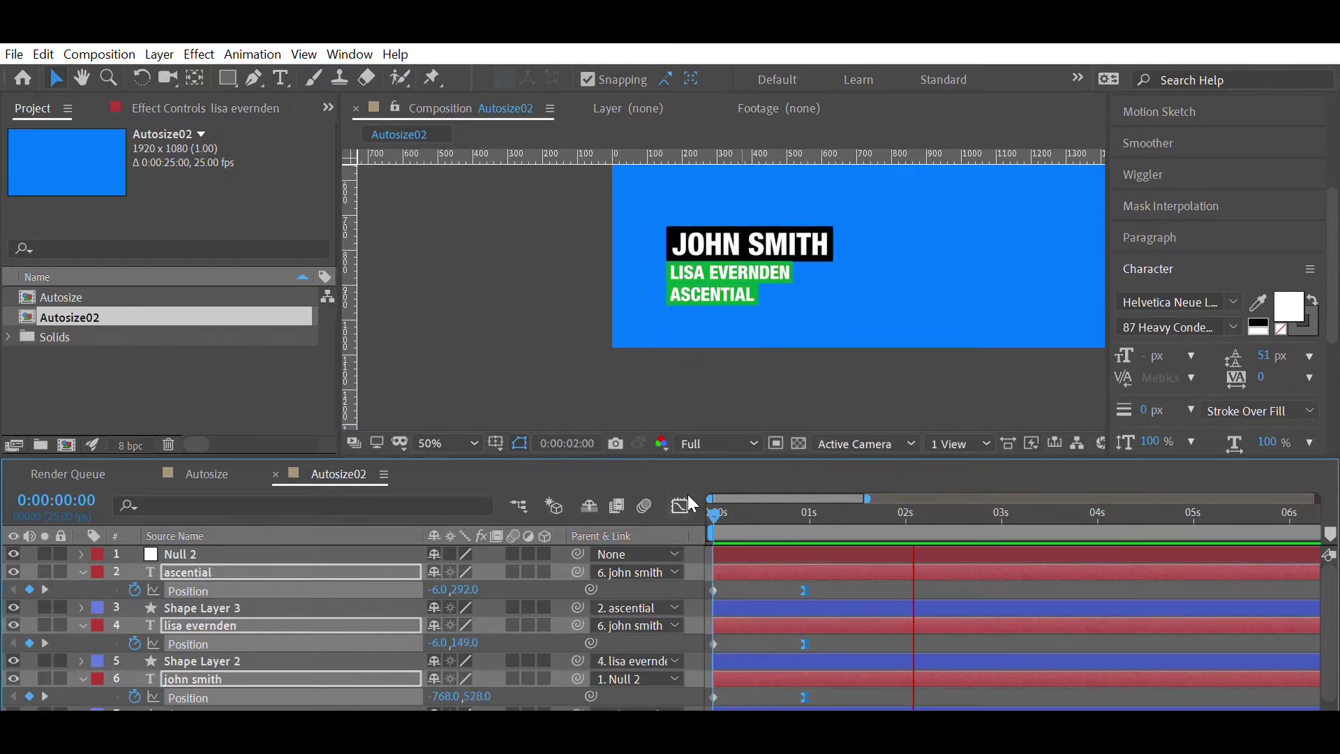
key("space")
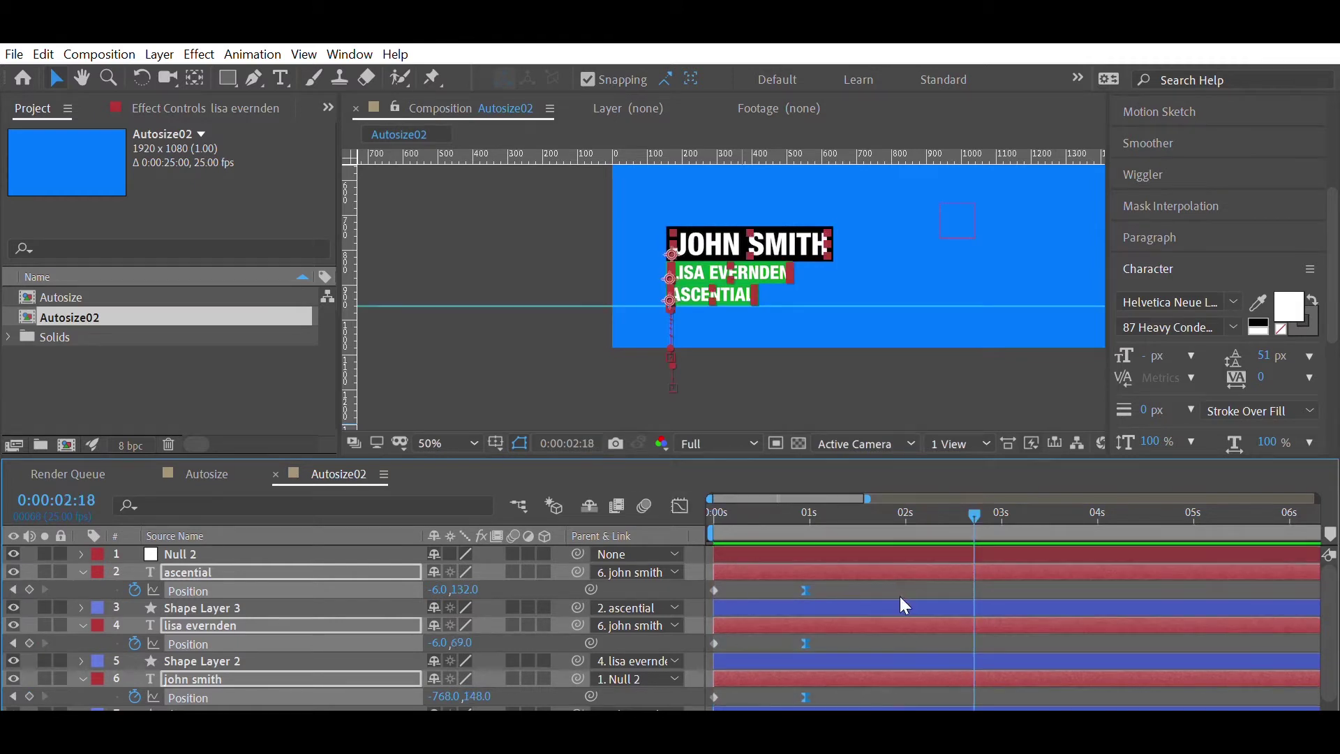
left_click(868, 566)
double_click(868, 564)
key("BackSpace")
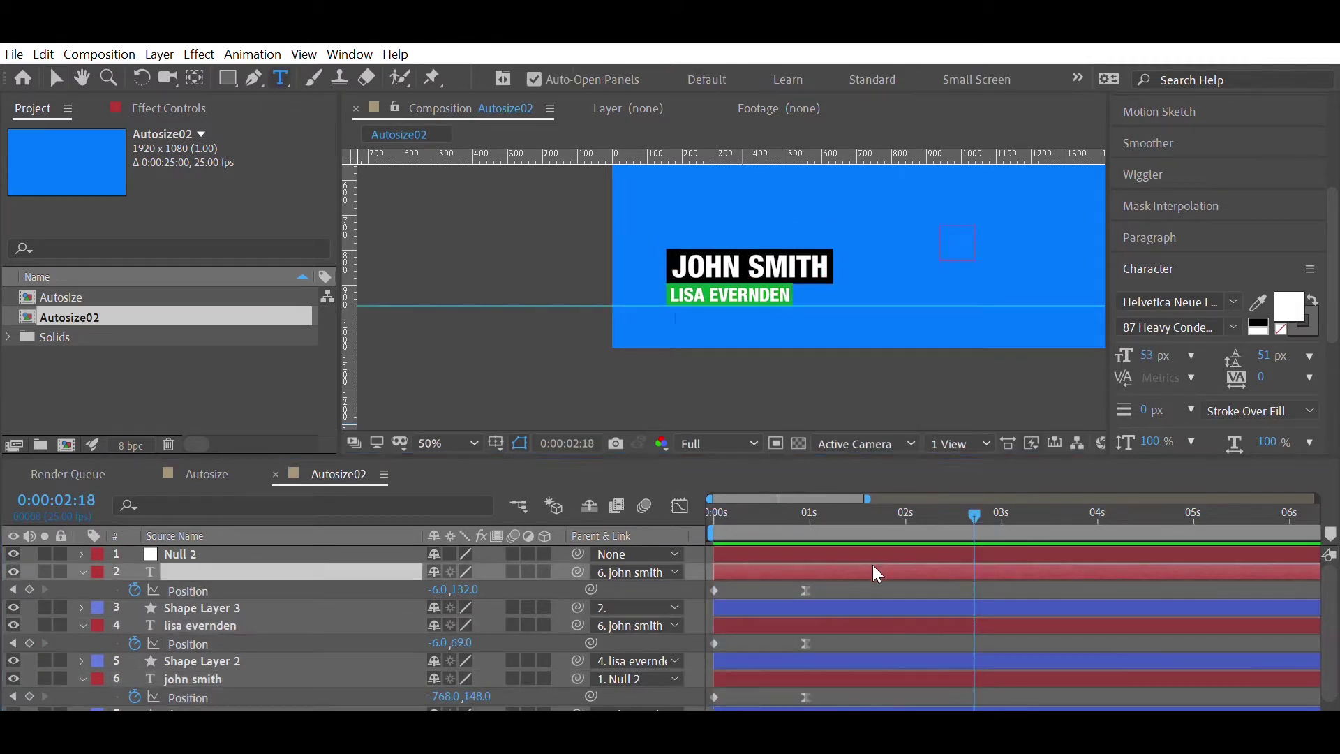
key("Escape")
key("Home")
key("space")
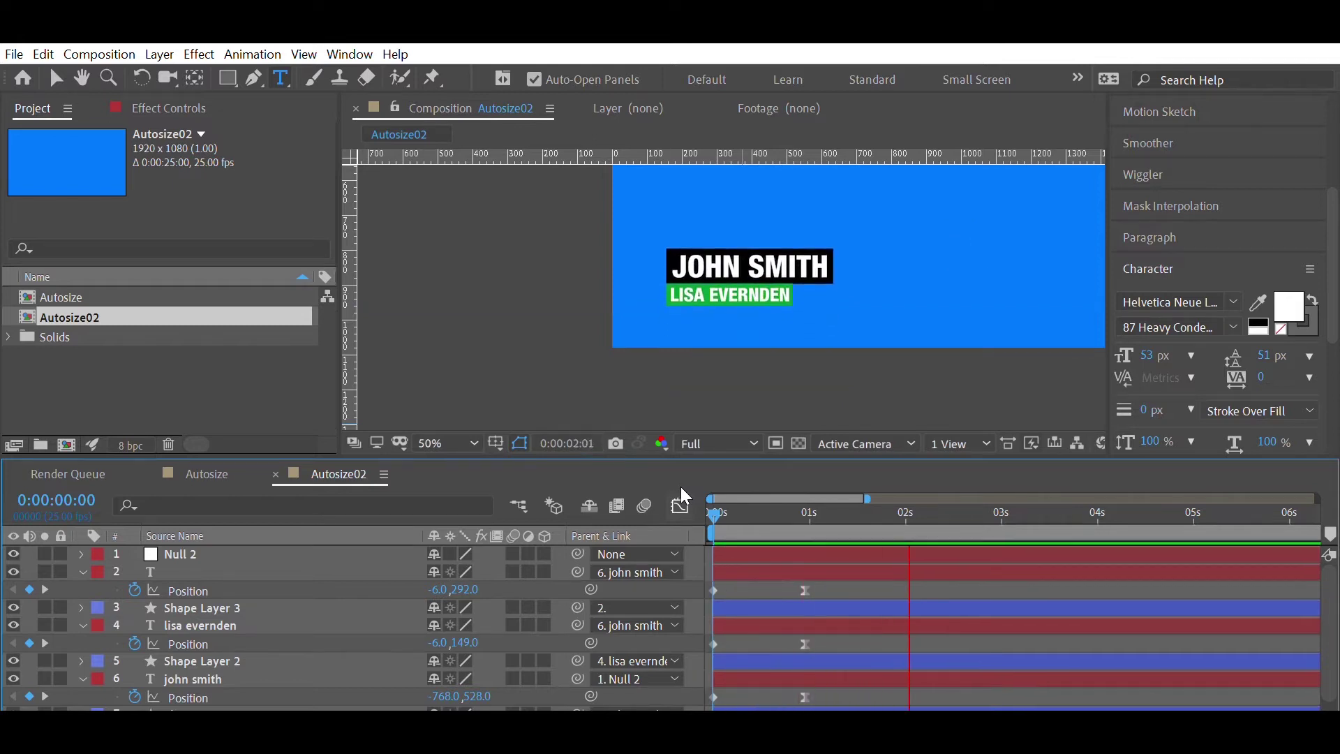
key("space")
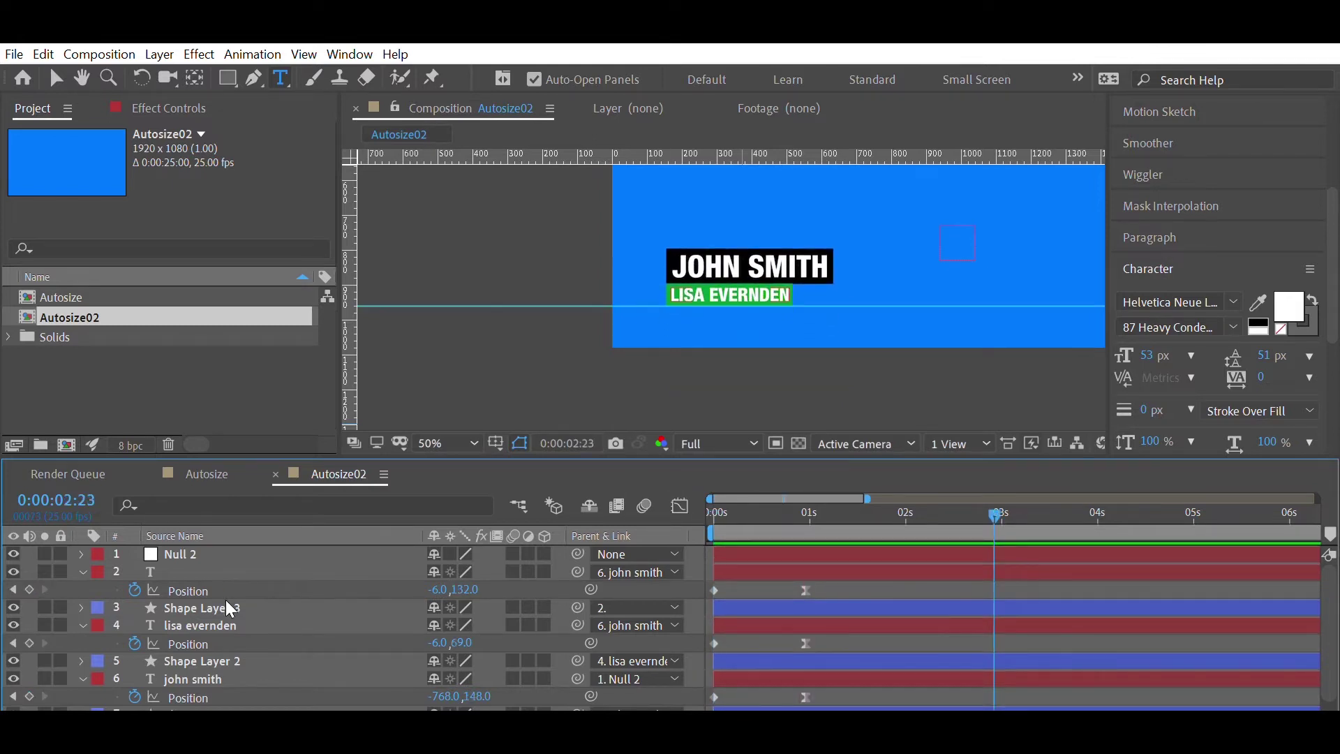